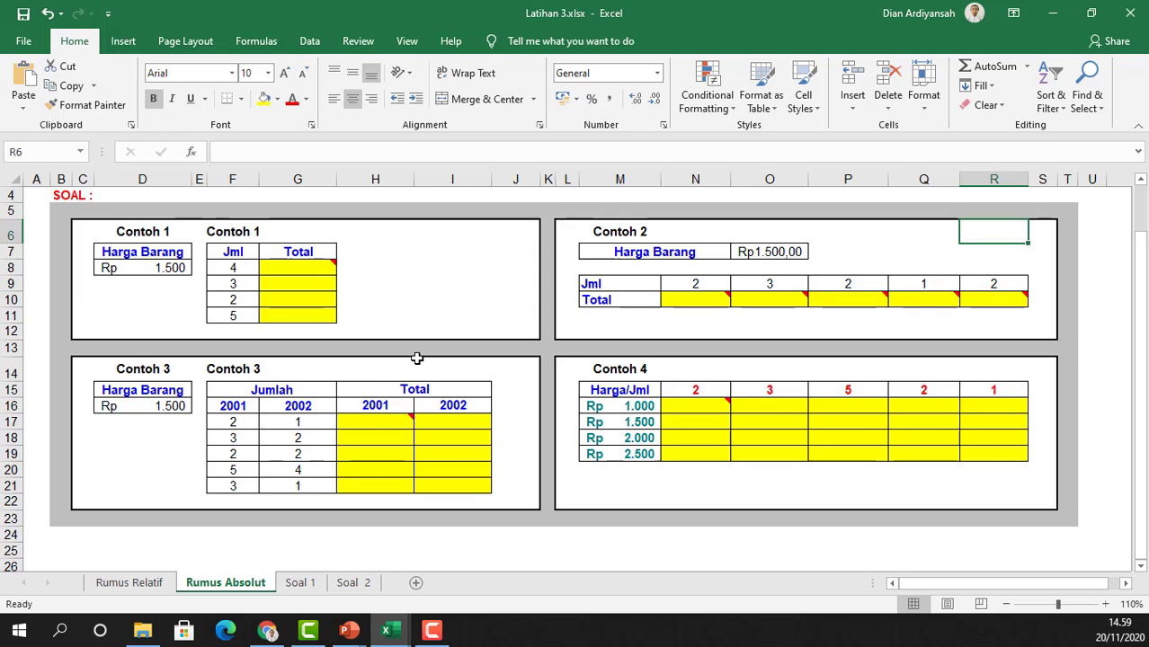
# Compare the Rumus Relatif and Rumus Absolut sheets, and look over the Contoh example blocks on Rumus Absolut.
pyautogui.click(112, 587)
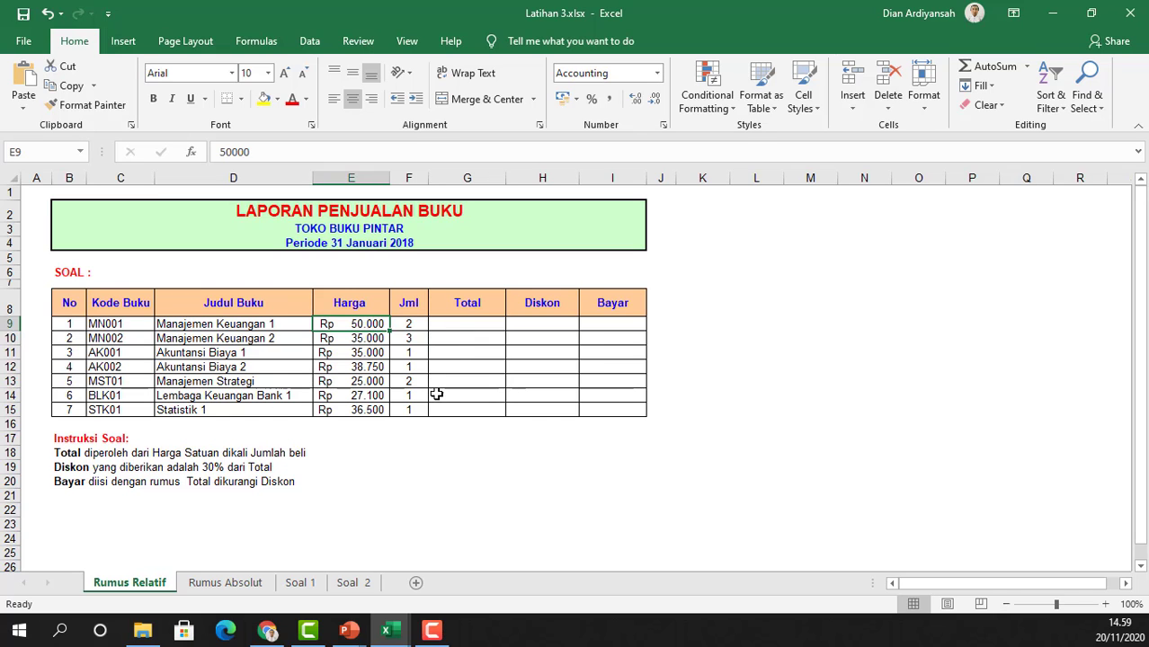
pyautogui.click(216, 583)
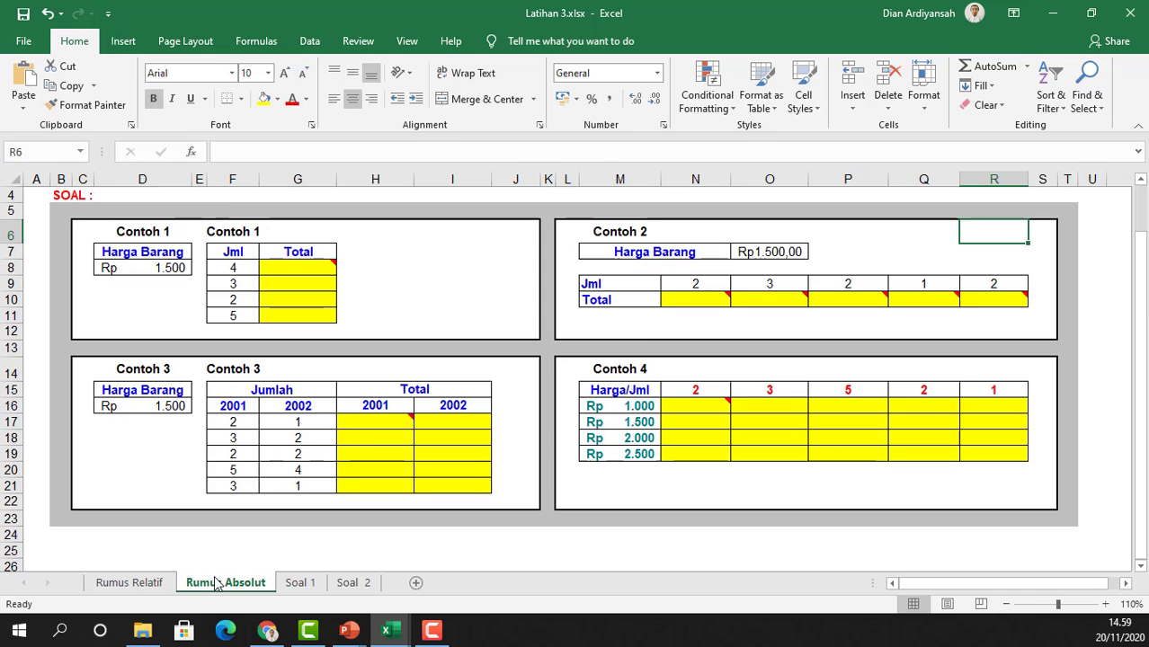
pyautogui.click(153, 584)
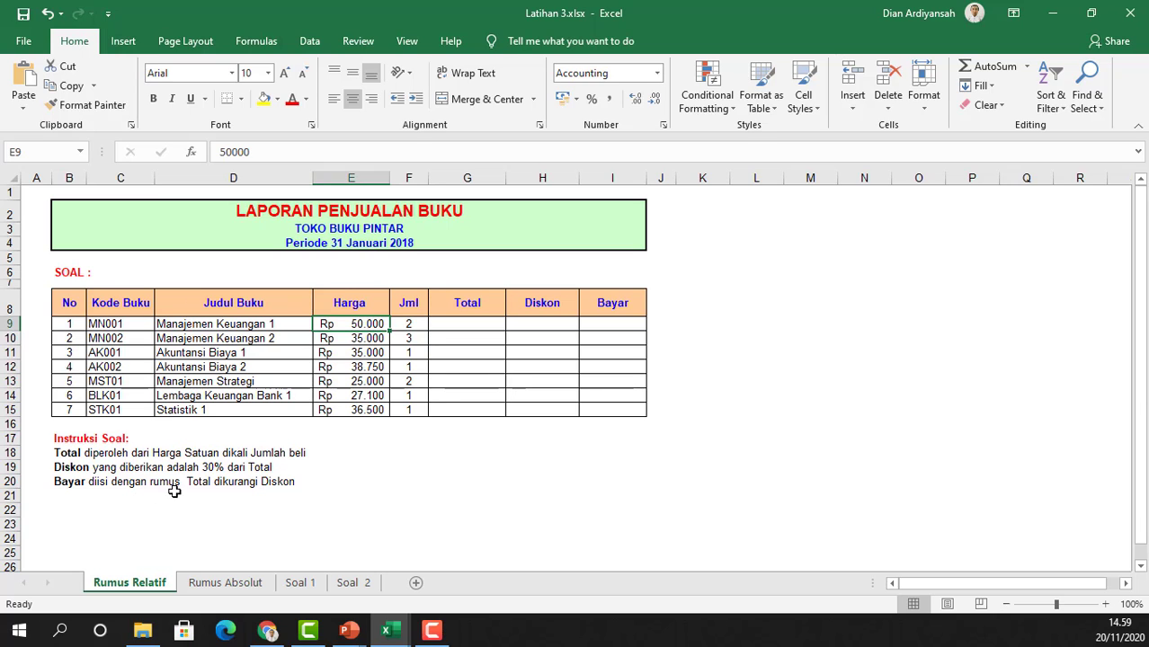
pyautogui.click(224, 584)
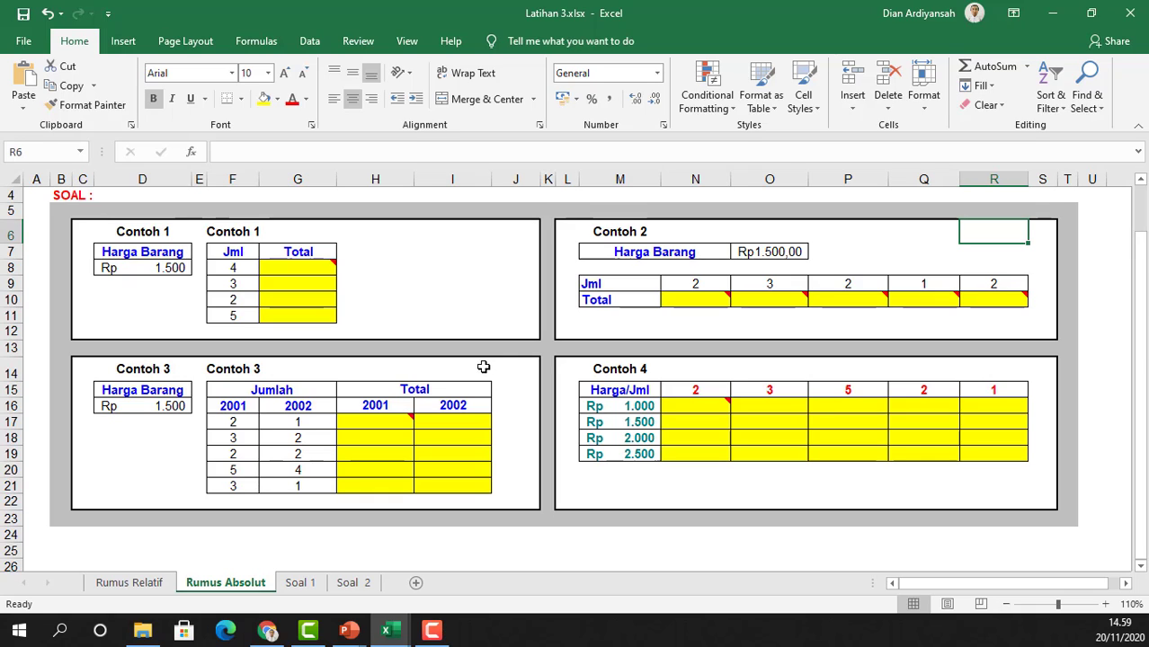
pyautogui.click(1090, 335)
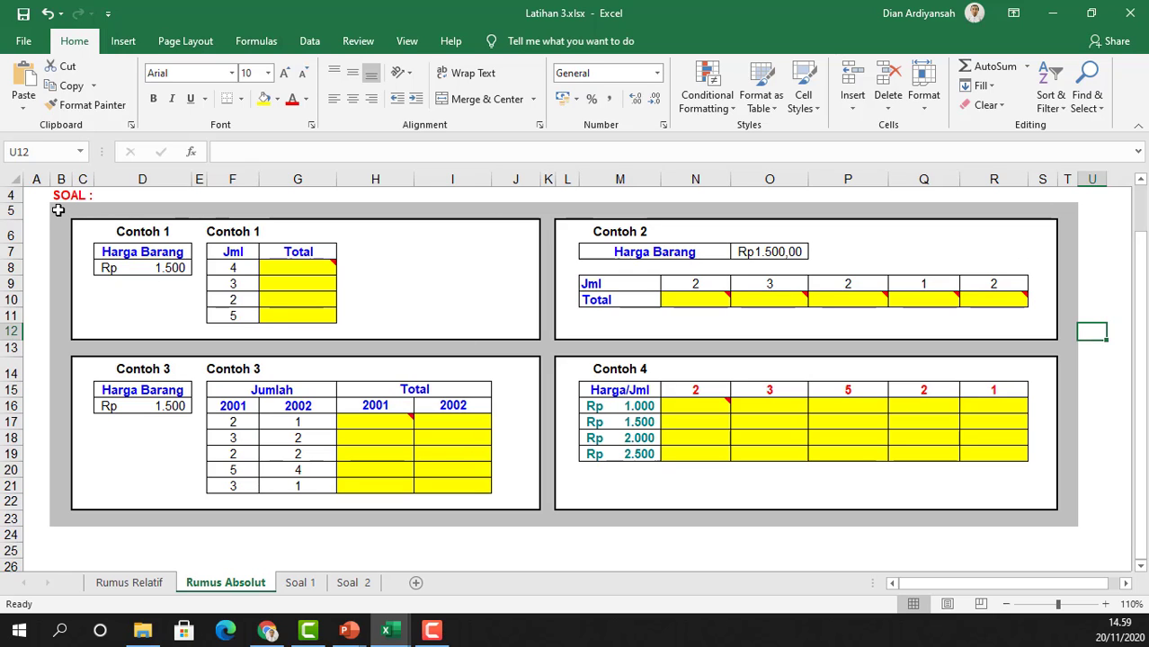
pyautogui.moveTo(57, 209)
pyautogui.mouseDown()
pyautogui.moveTo(514, 457)
pyautogui.moveTo(975, 513)
pyautogui.moveTo(1062, 503)
pyautogui.moveTo(1076, 520)
pyautogui.mouseUp()
pyautogui.click(195, 393)
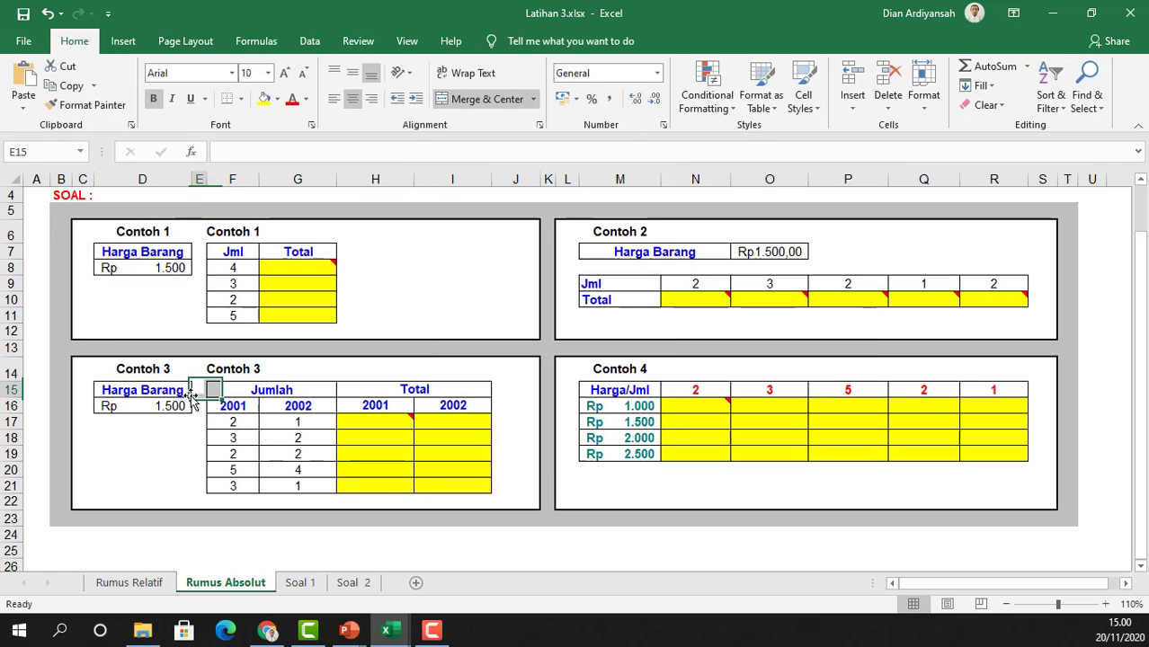
pyautogui.moveTo(79, 229)
pyautogui.mouseDown()
pyautogui.moveTo(464, 336)
pyautogui.moveTo(517, 335)
pyautogui.mouseUp()
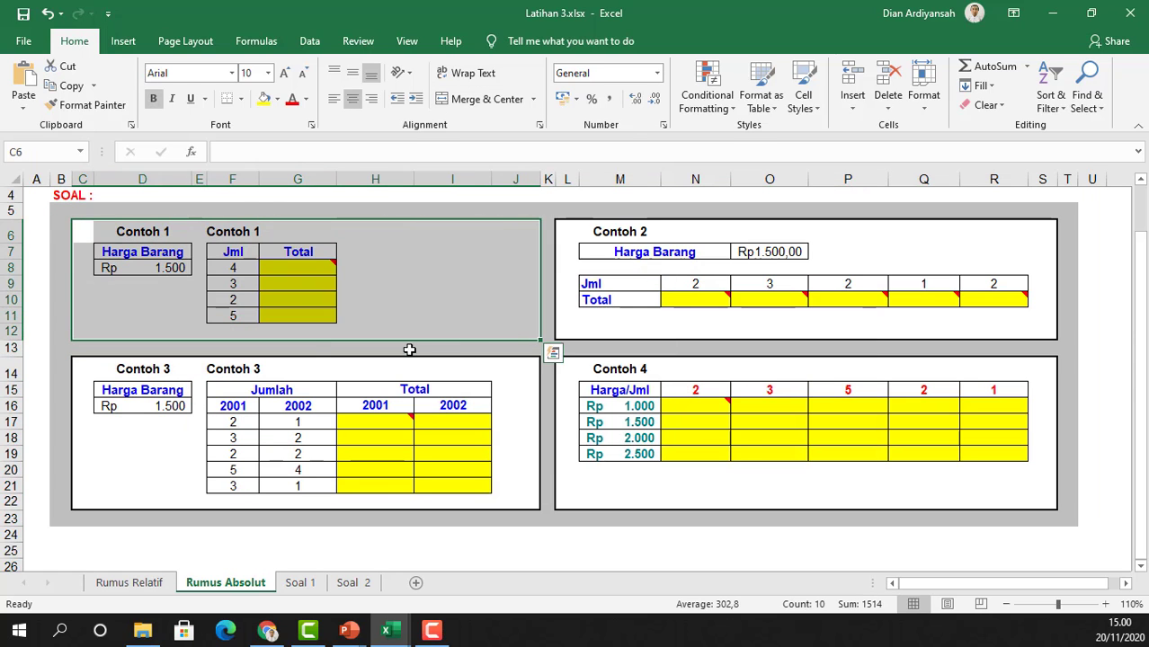
pyautogui.click(34, 347)
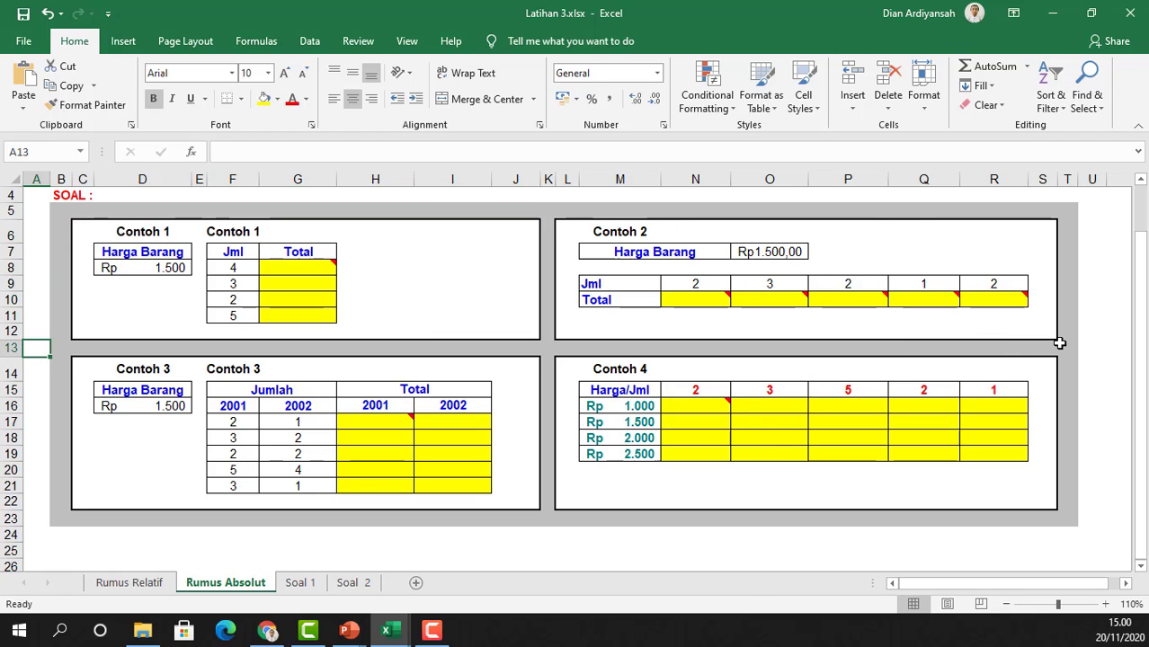
# Enter the formula =D8*F8 in G8, the first Total cell of Contoh 1.
pyautogui.click(282, 267)
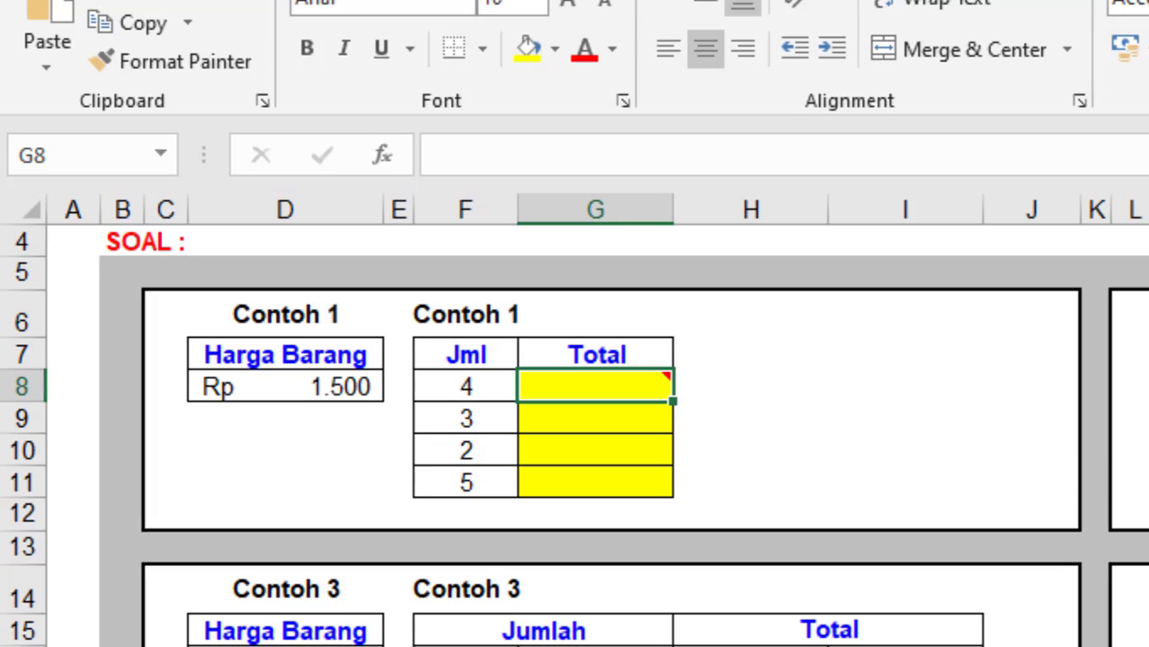
pyautogui.write('=')
pyautogui.press('Left')
pyautogui.press('Left')
pyautogui.press('Left')
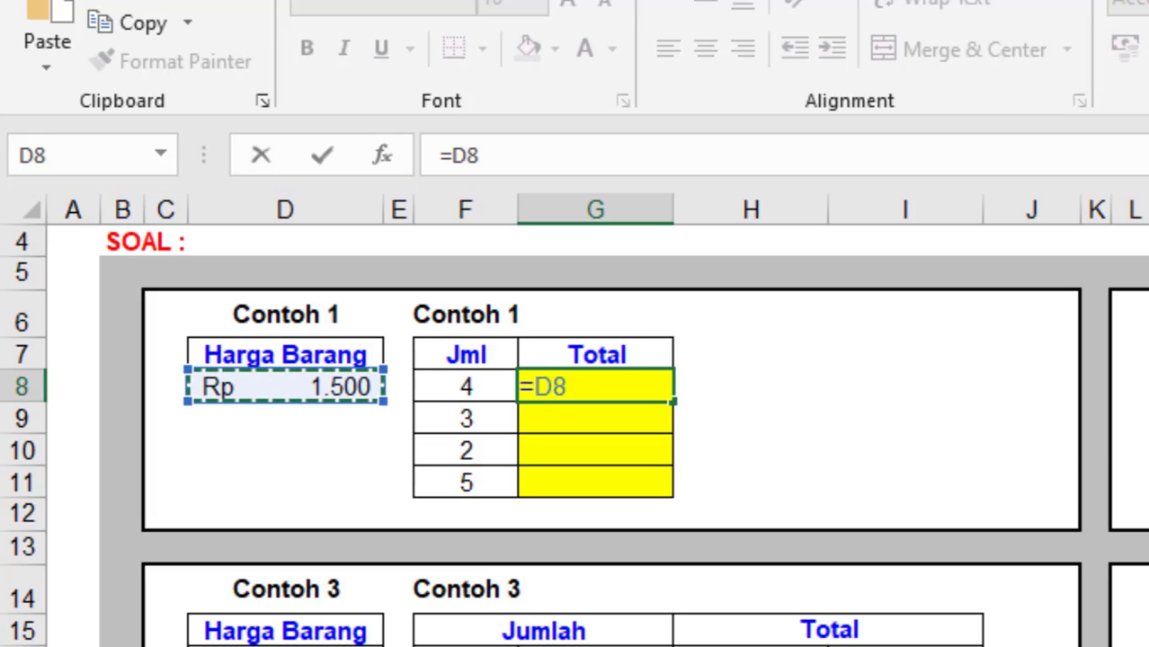
pyautogui.press('Return')
pyautogui.press('Up')
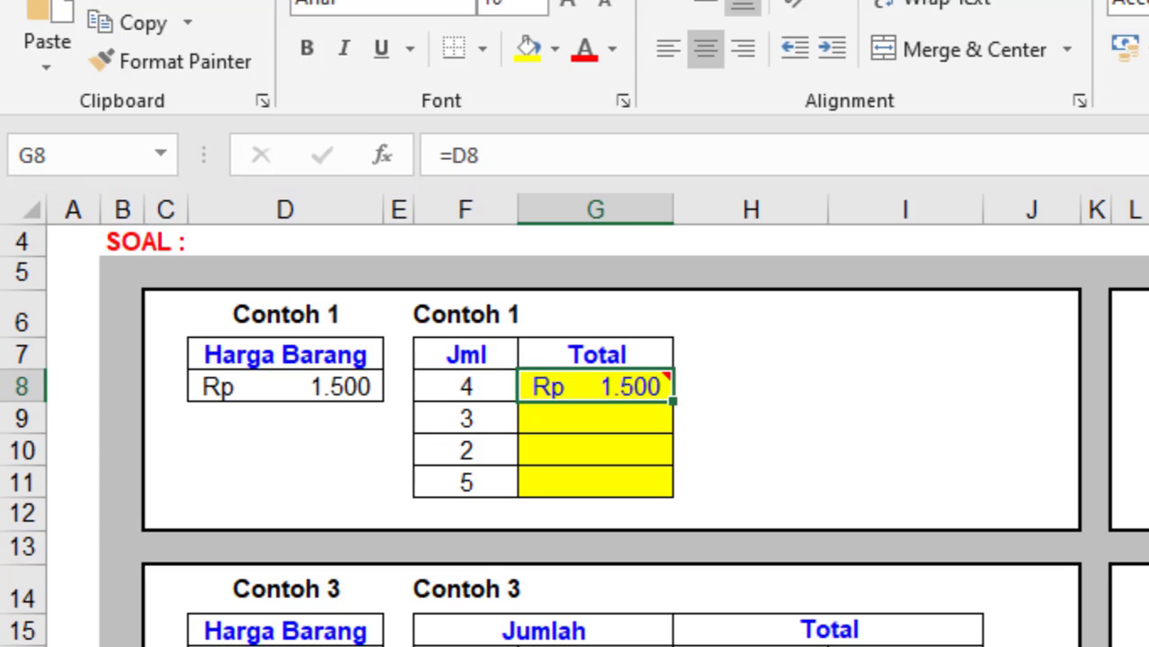
pyautogui.click(547, 165)
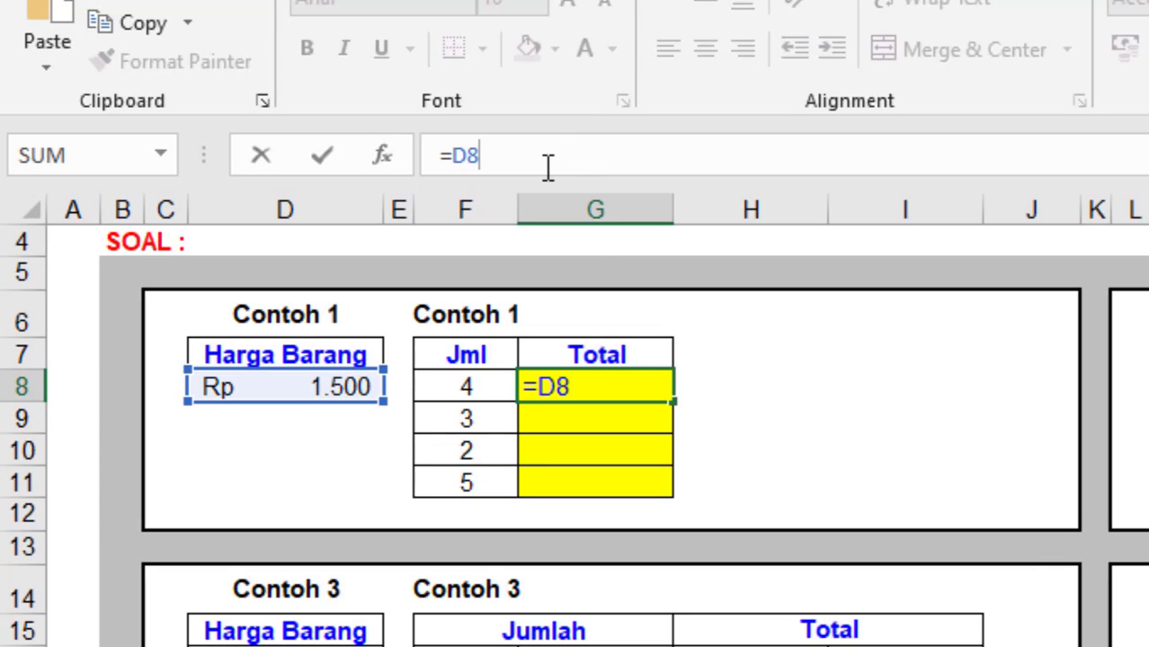
pyautogui.write('*')
pyautogui.click(462, 384)
pyautogui.press('Return')
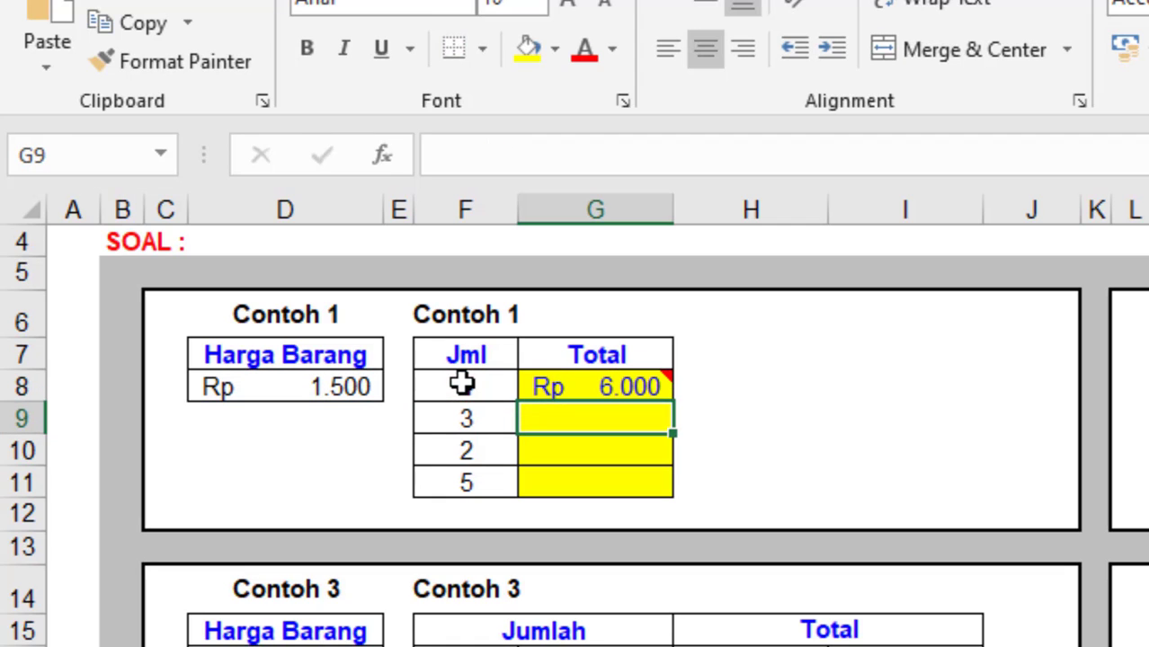
# Fill the G8 formula down through G11 in the Contoh 1 Total column.
pyautogui.click(580, 385)
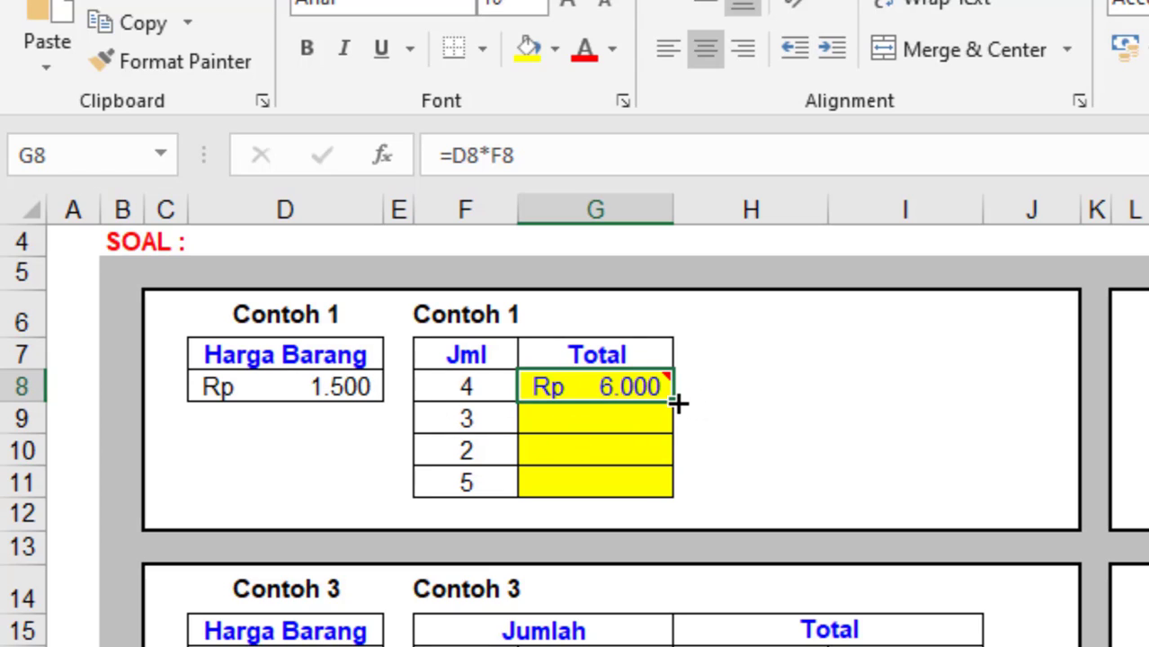
pyautogui.moveTo(674, 405); pyautogui.dragTo(679, 508)
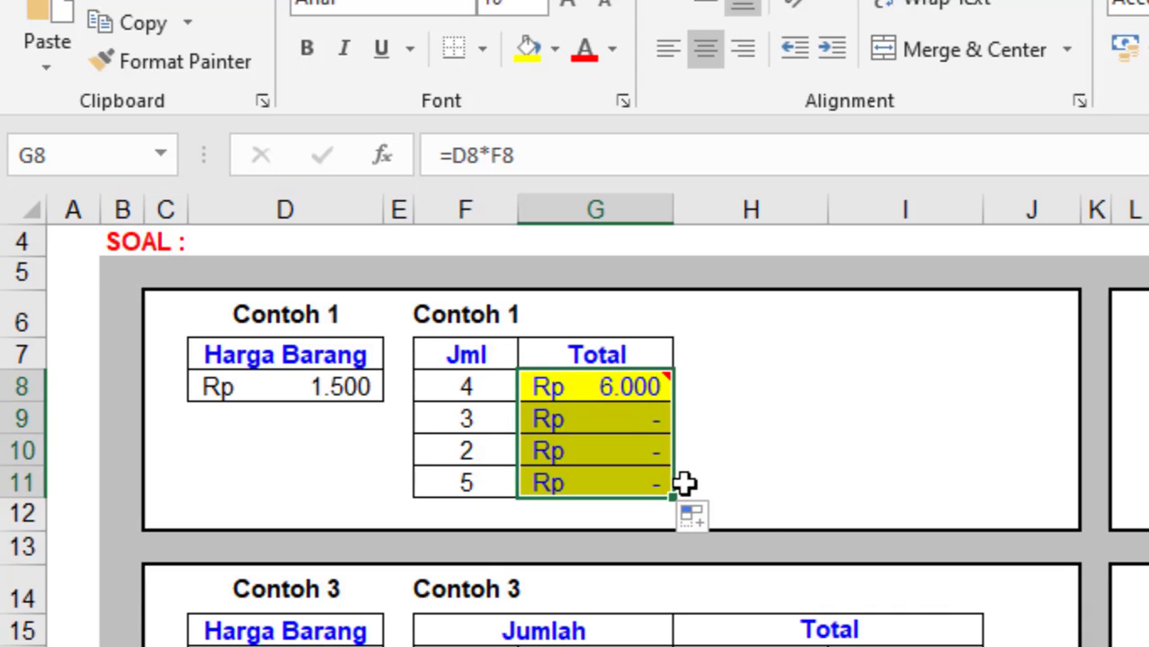
# Examine the copied formulas in G9:G11 and compare the cells they reference with the price cell D8.
pyautogui.click(619, 423)
pyautogui.click(613, 450)
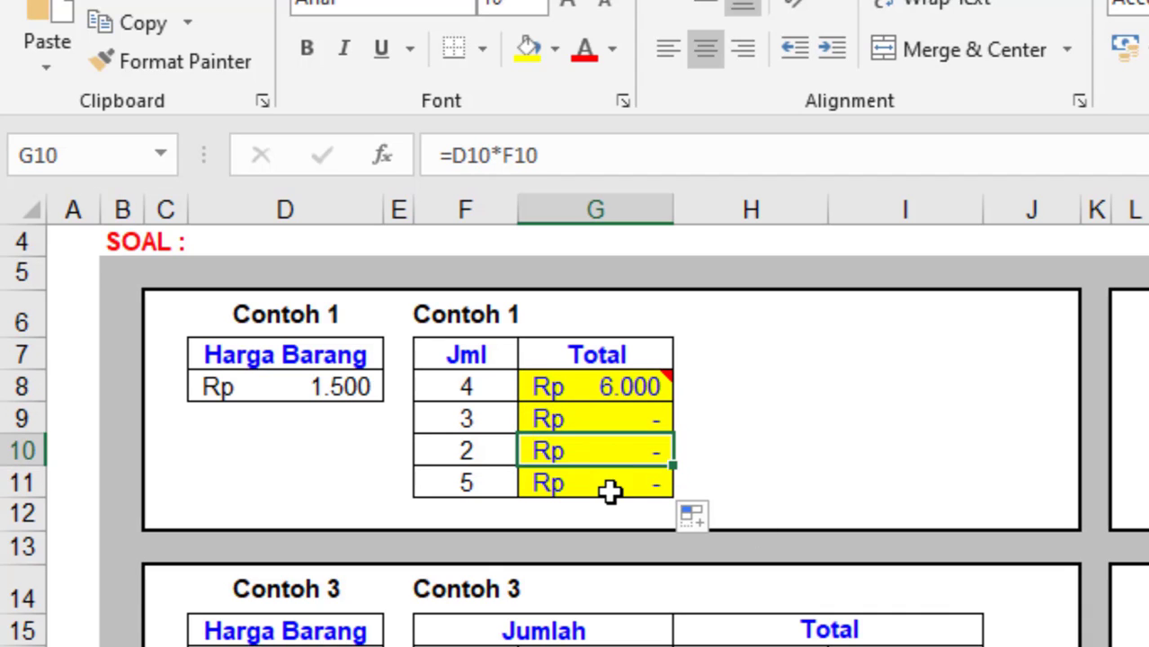
pyautogui.click(611, 486)
pyautogui.click(609, 459)
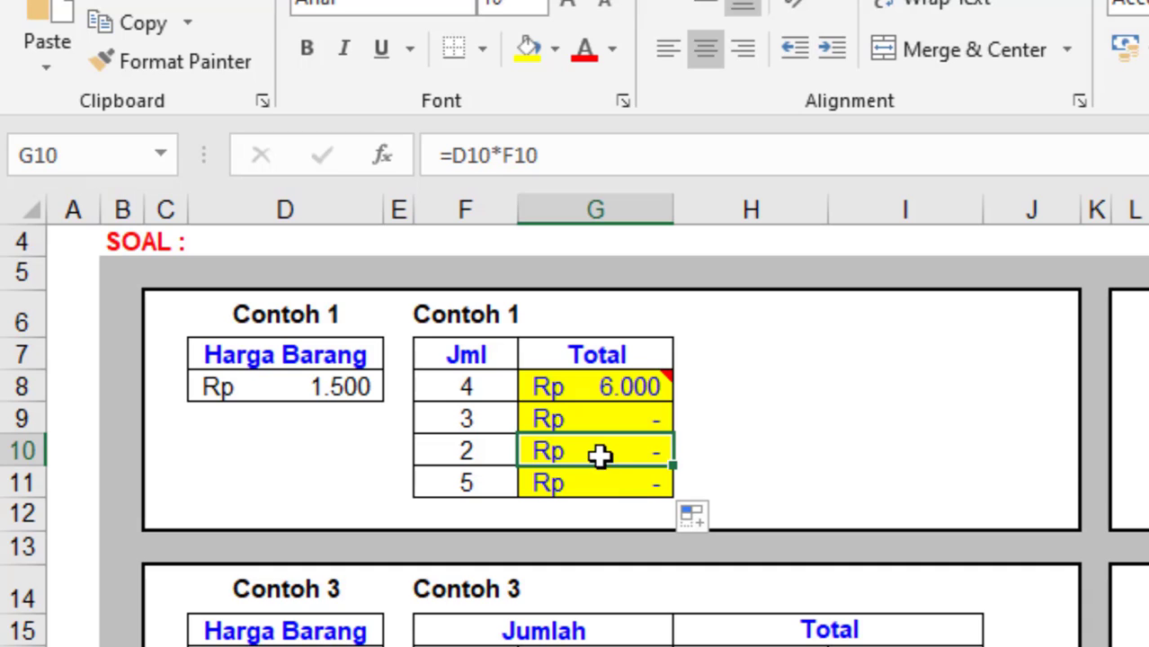
pyautogui.click(567, 416)
pyautogui.click(578, 448)
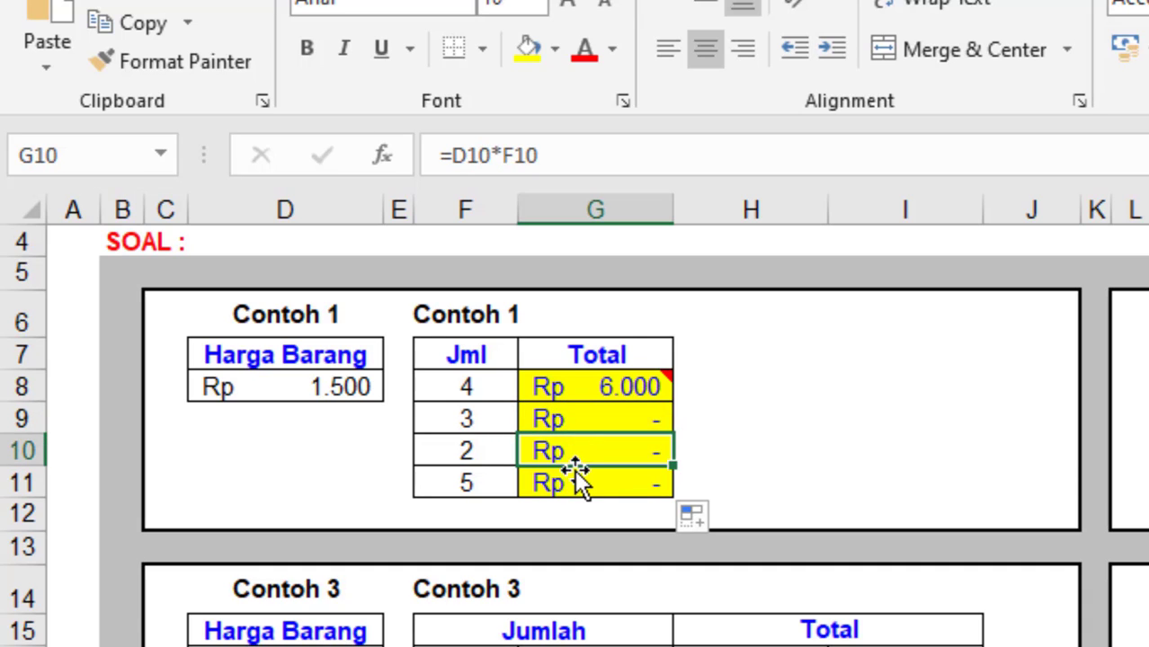
pyautogui.click(575, 486)
pyautogui.click(567, 418)
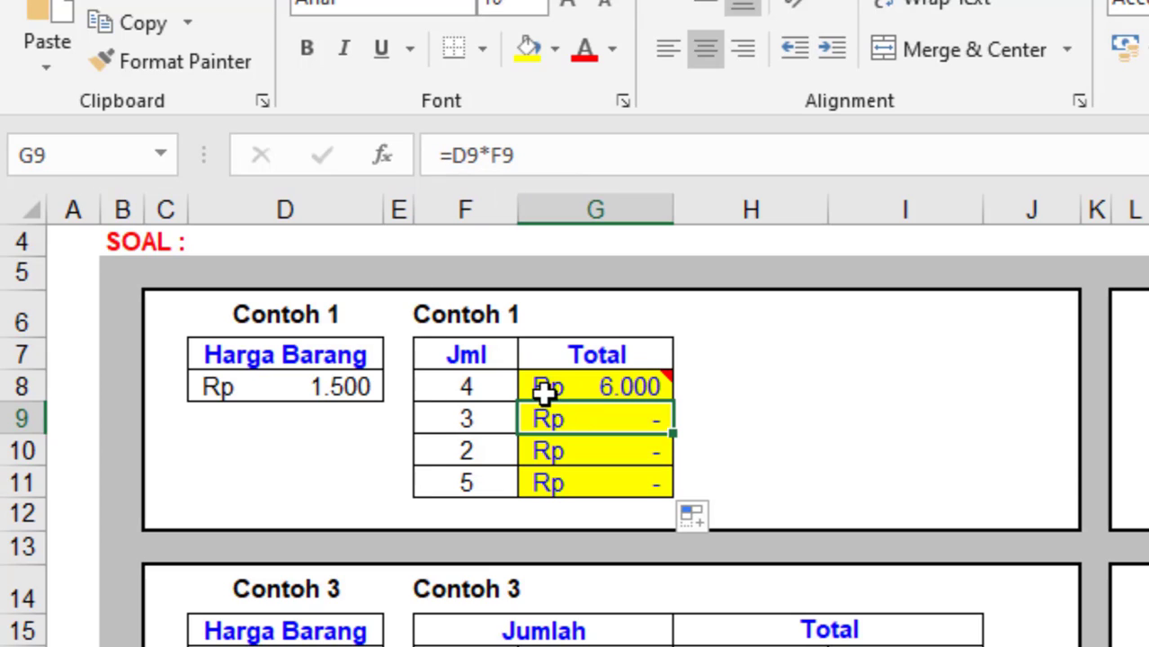
pyautogui.click(303, 420)
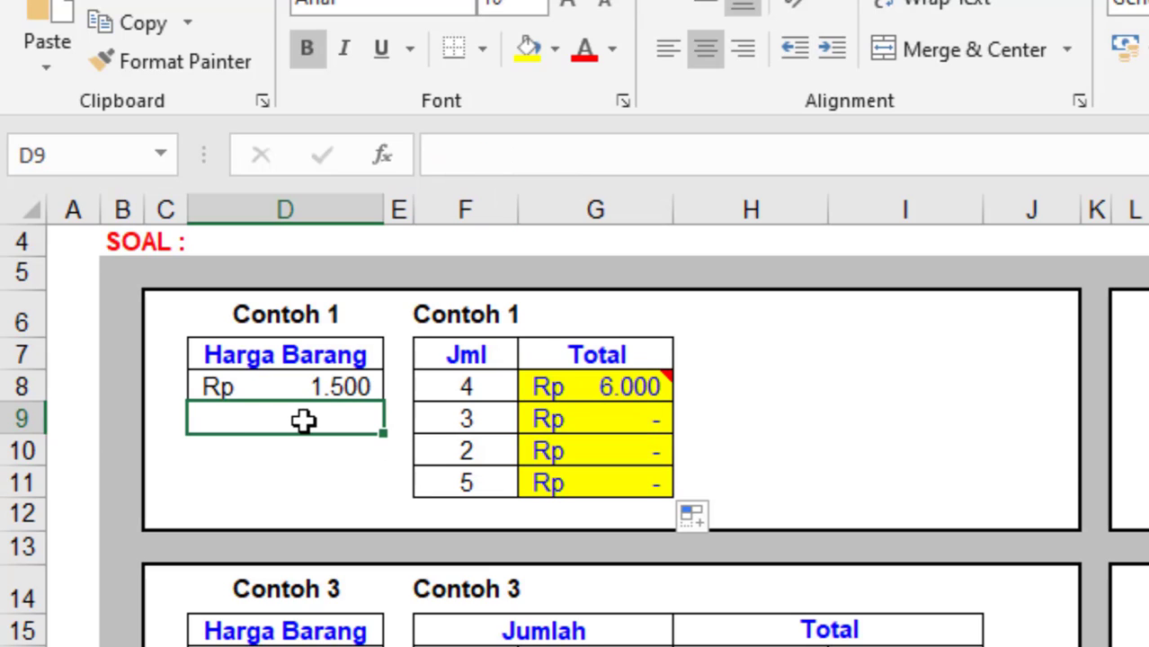
pyautogui.click(476, 417)
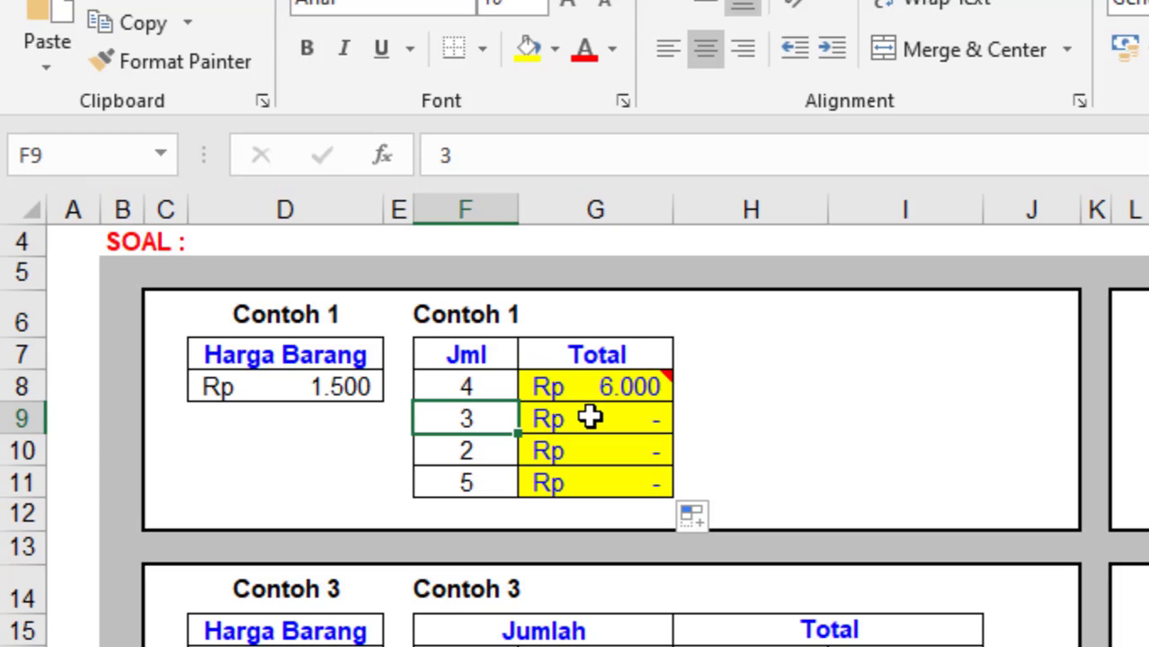
pyautogui.click(785, 416)
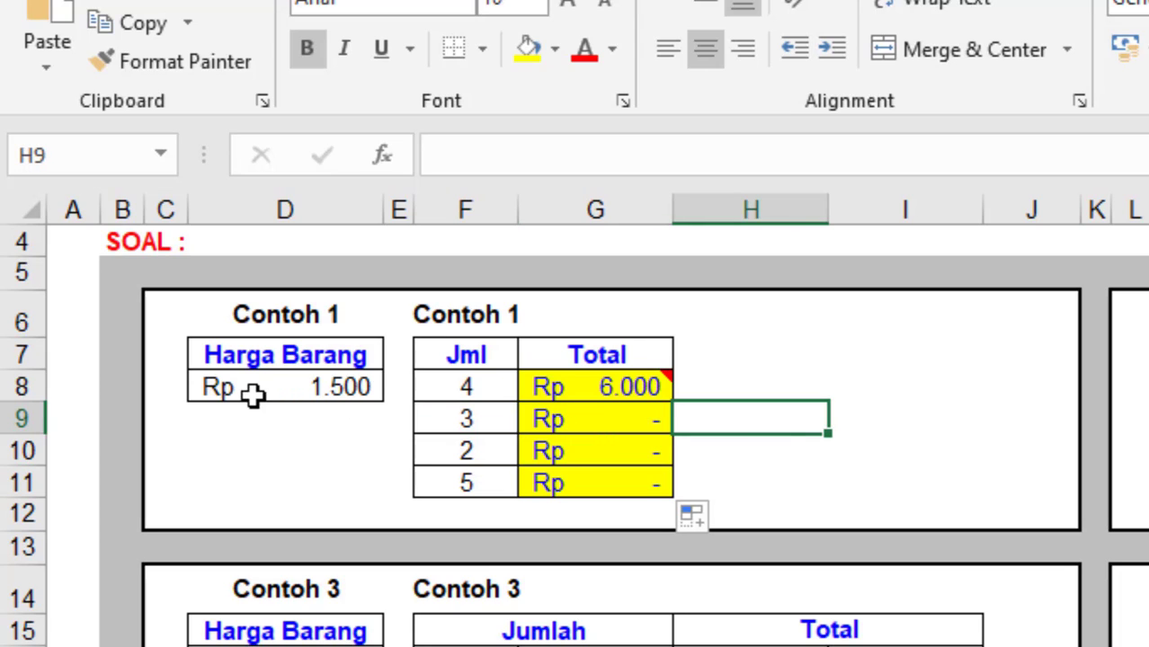
pyautogui.click(228, 387)
pyautogui.click(831, 447)
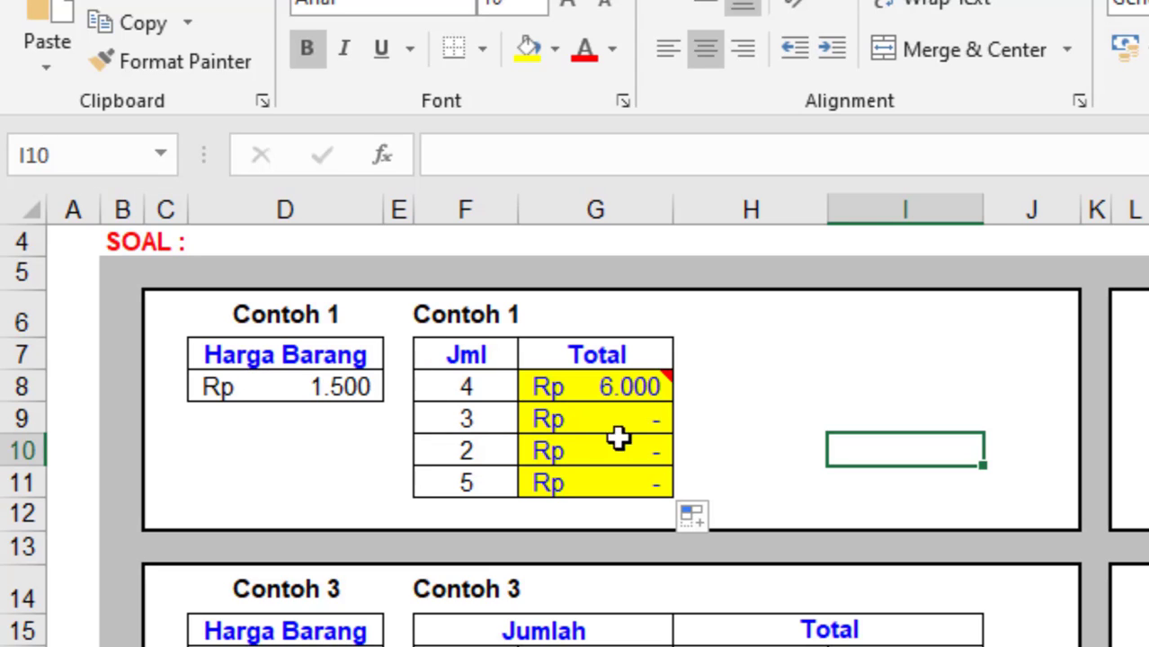
# Clear the copied formulas from G9:G11 in the Contoh 1 Total column.
pyautogui.click(733, 441)
pyautogui.moveTo(587, 421); pyautogui.dragTo(569, 488)
pyautogui.press('Delete')
pyautogui.click(721, 448)
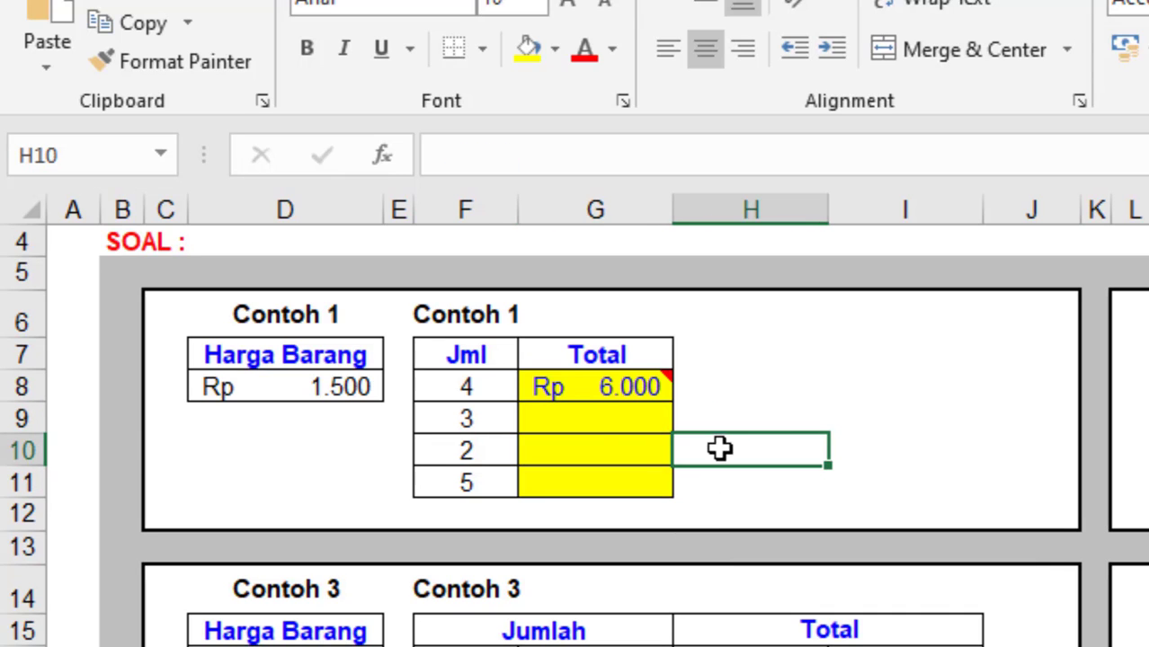
# Review the formula in G8 and enter =D8*F9 in G9 to multiply the item price by the second quantity.
pyautogui.click(594, 388)
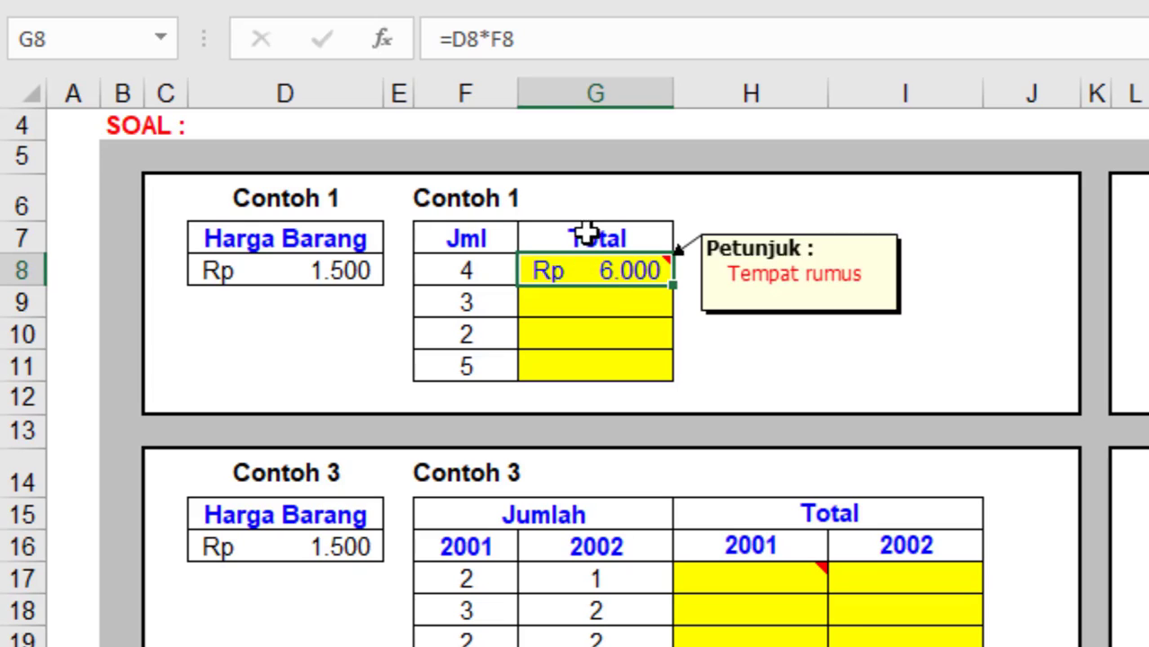
pyautogui.click(575, 305)
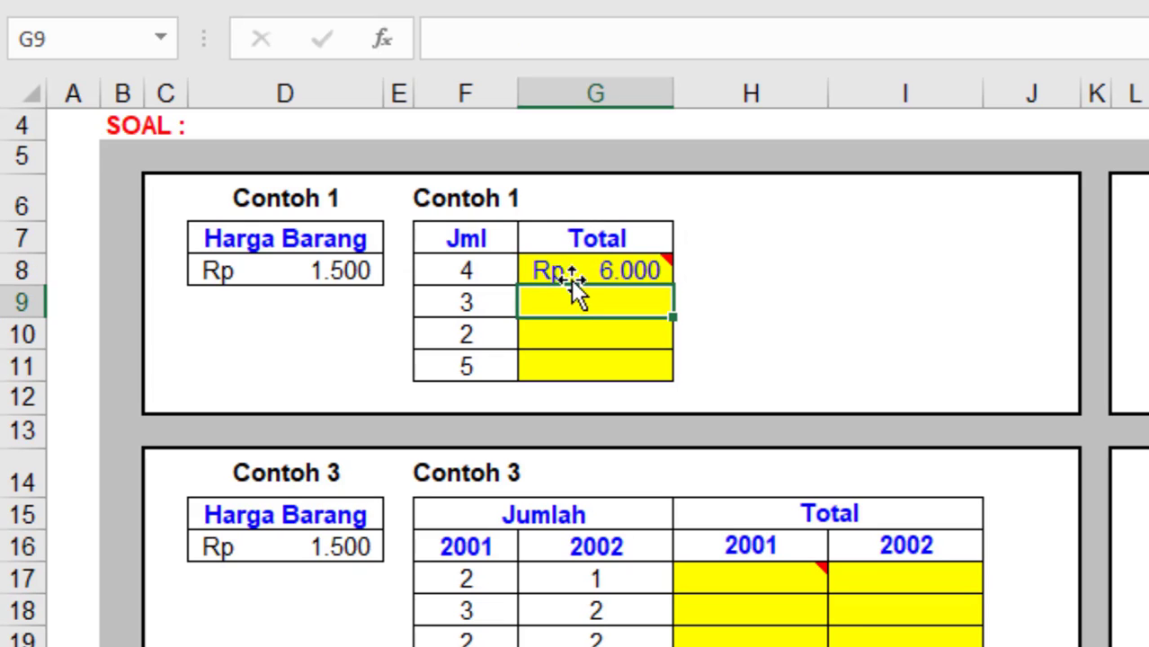
pyautogui.click(572, 268)
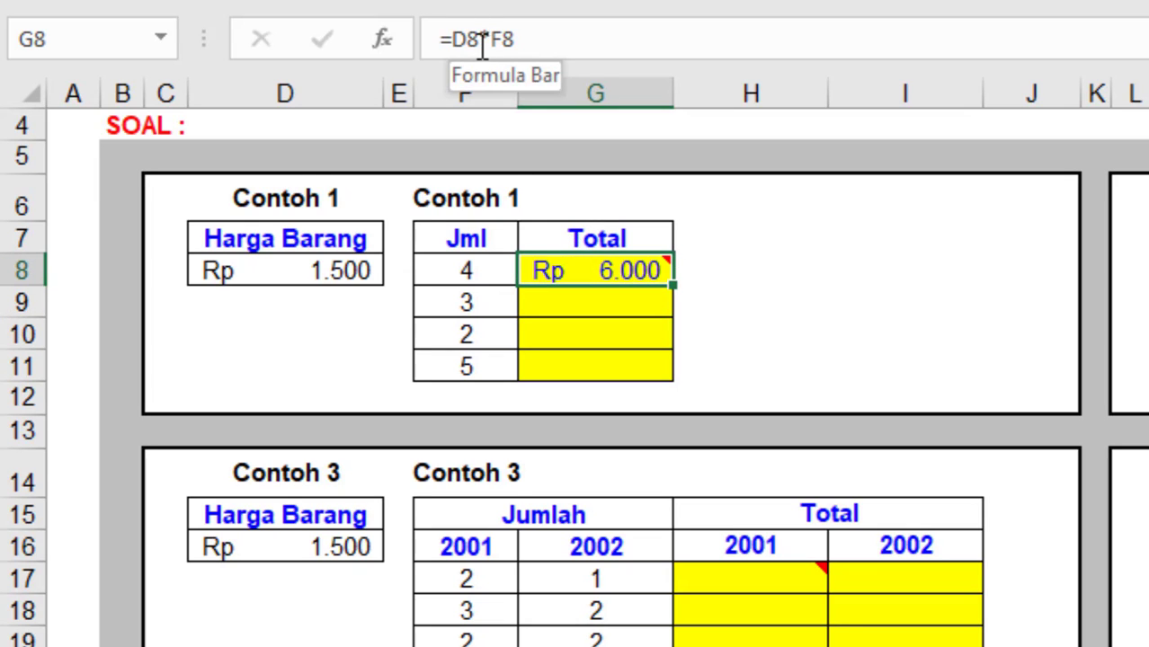
pyautogui.click(576, 306)
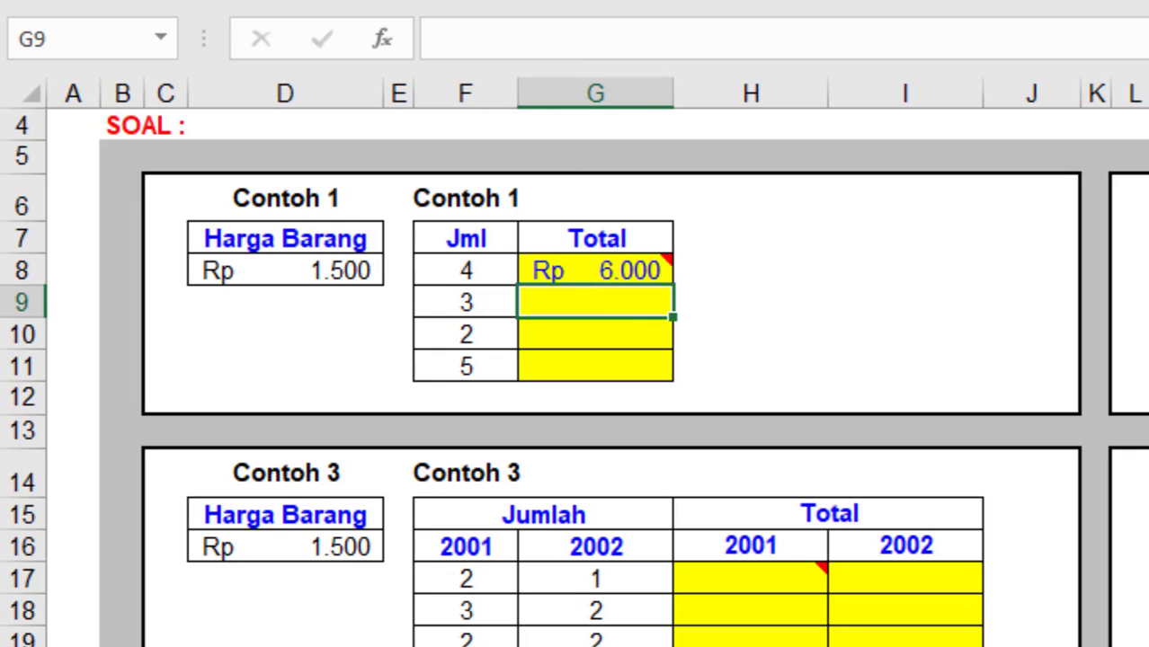
pyautogui.write('=')
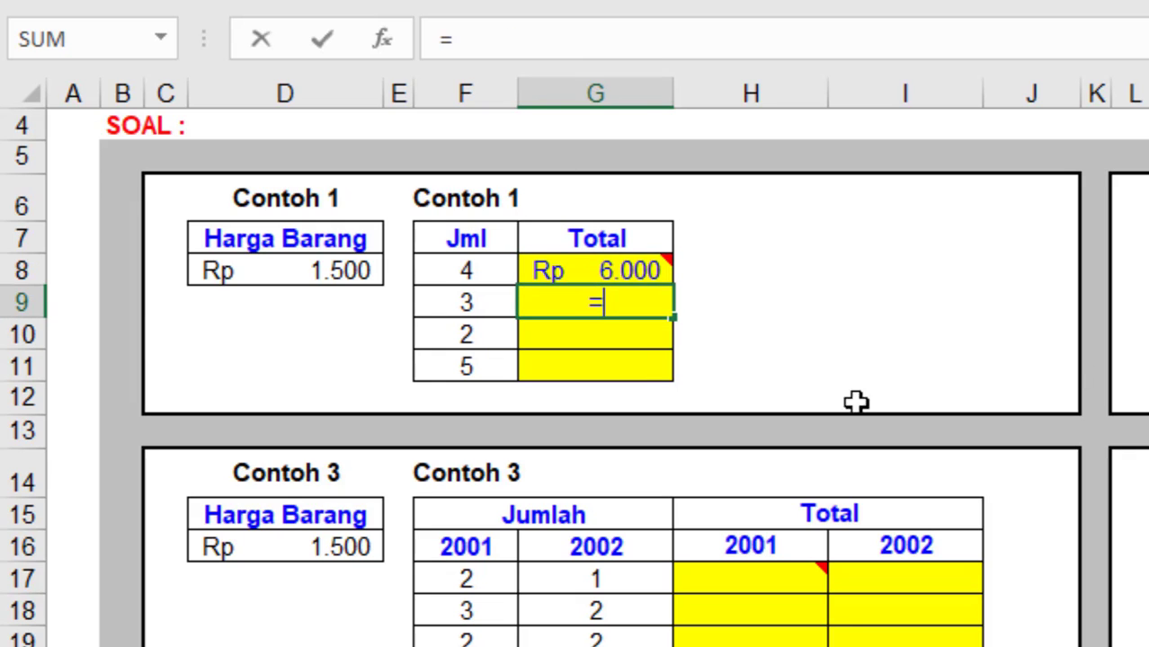
pyautogui.click(281, 266)
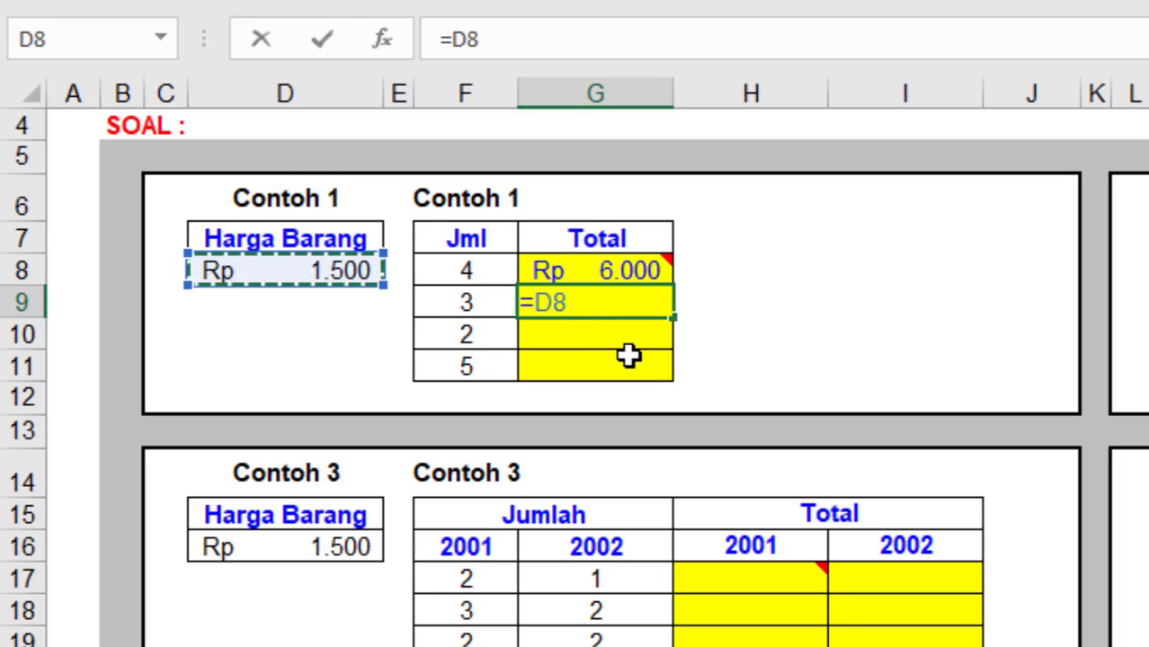
pyautogui.write('*')
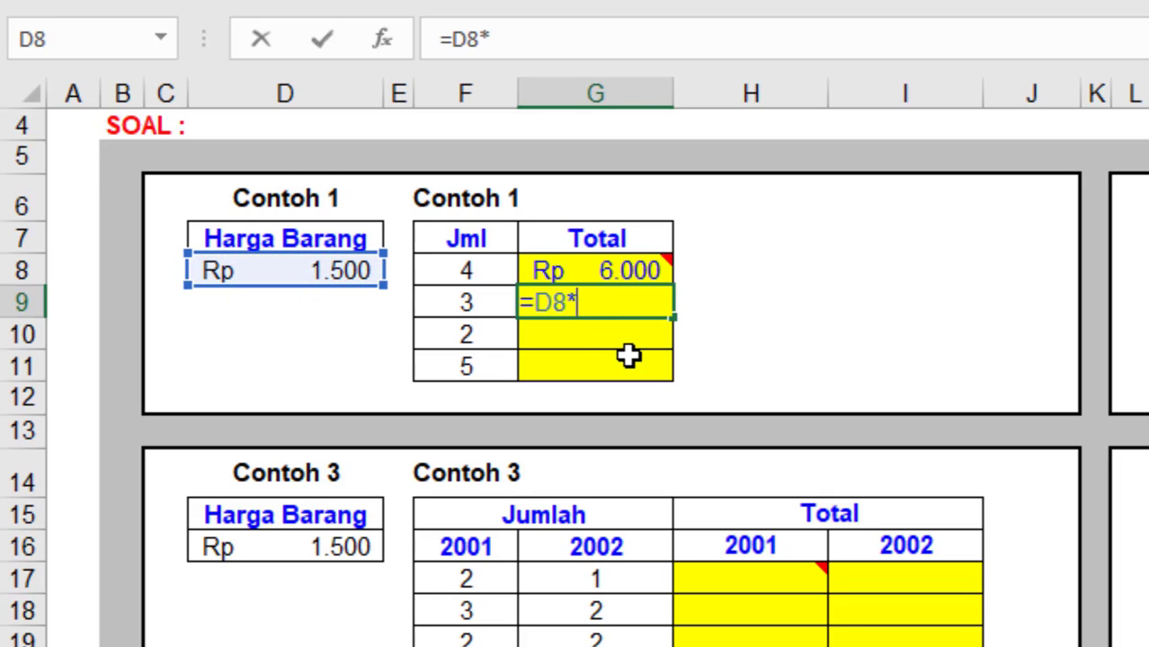
pyautogui.click(478, 312)
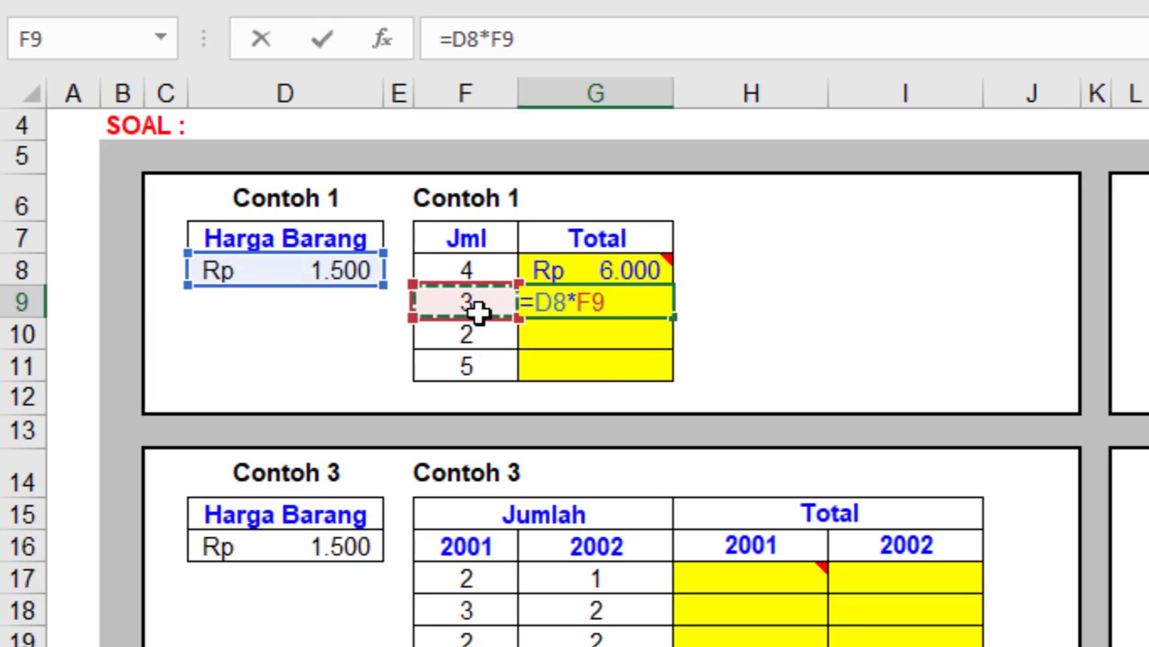
pyautogui.press('Return')
# Enter =D8*F10 in G10 and =D8*F11 in G11 to multiply the item price by the last two Contoh 1 quantities.
pyautogui.write('=')
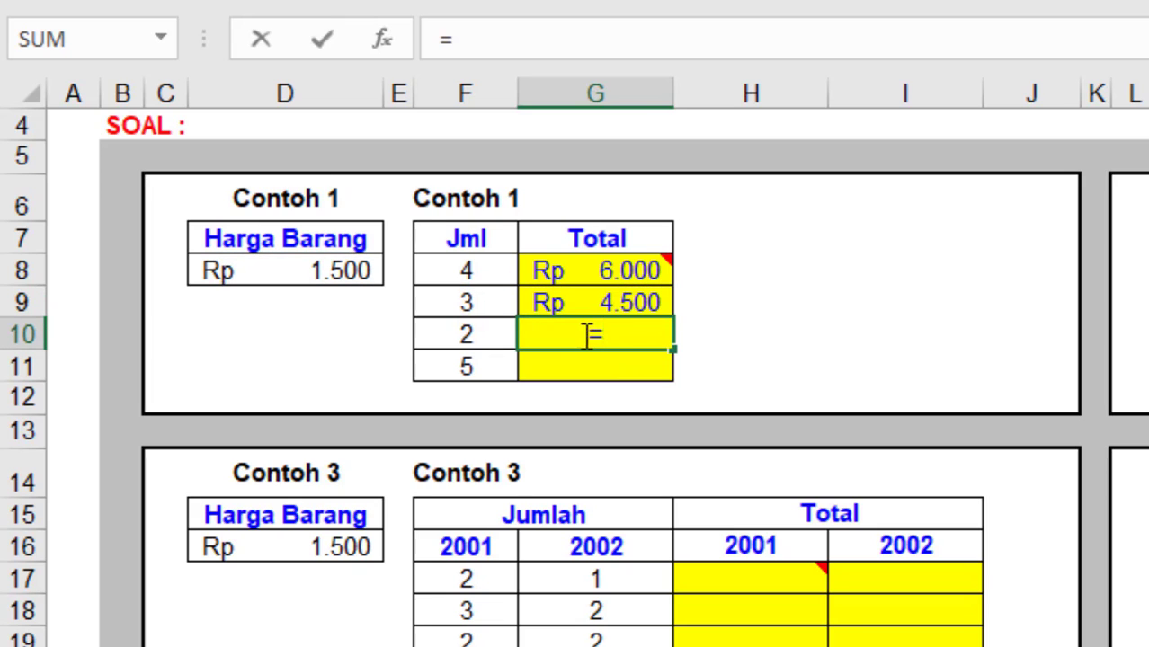
pyautogui.click(294, 268)
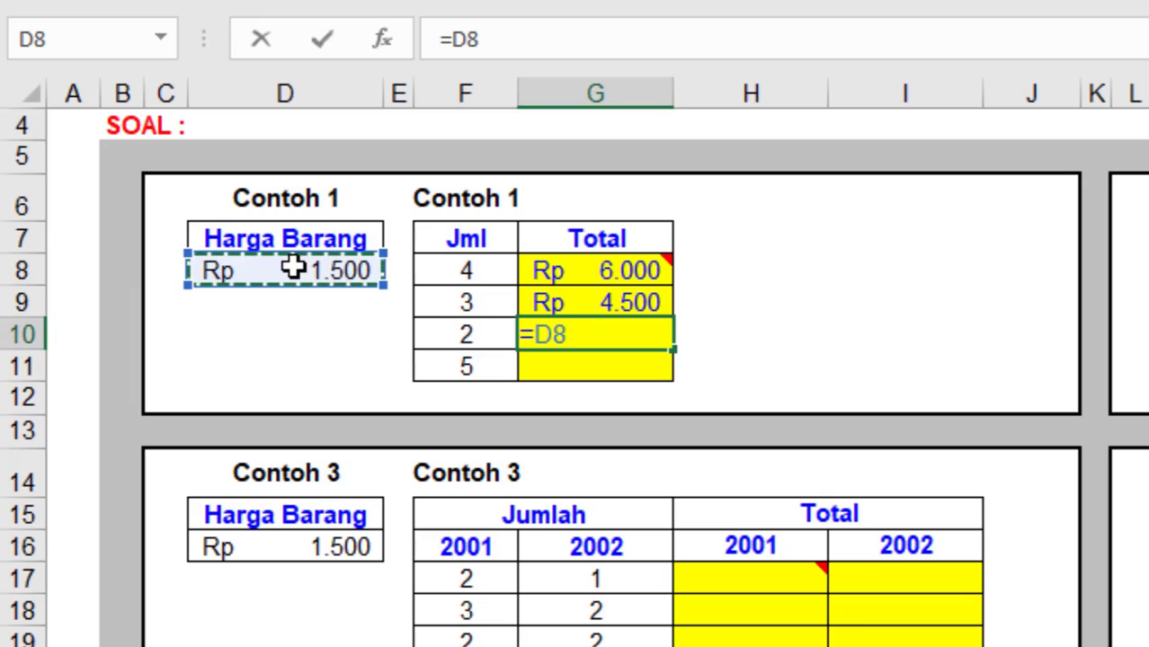
pyautogui.write('*')
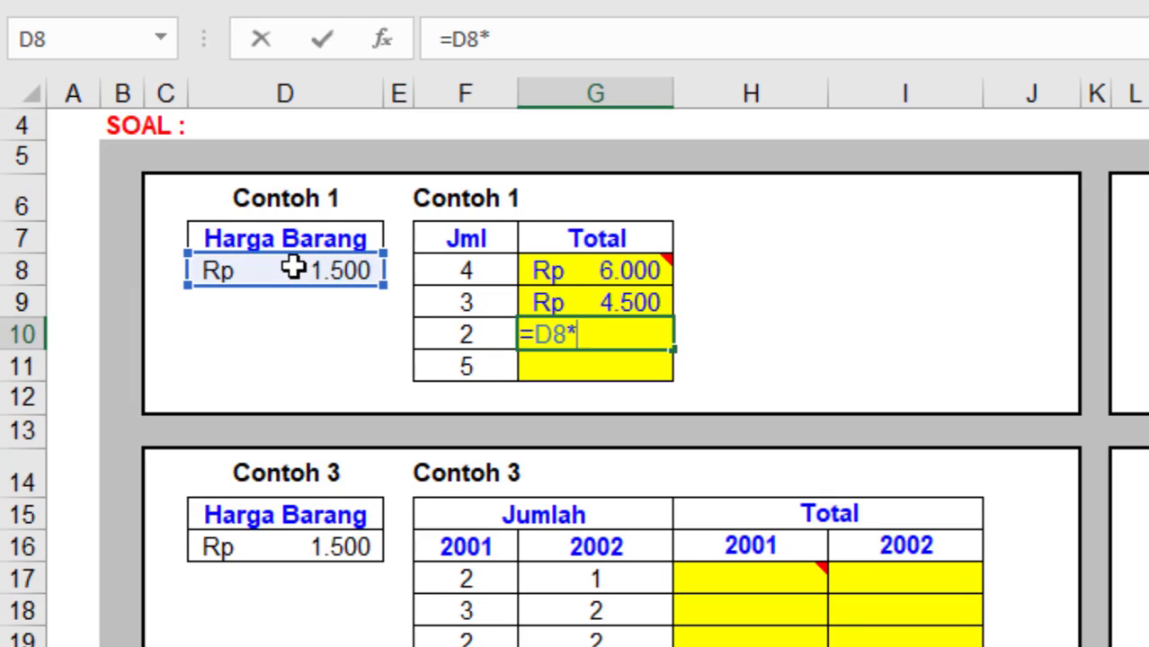
pyautogui.click(473, 333)
pyautogui.press('Return')
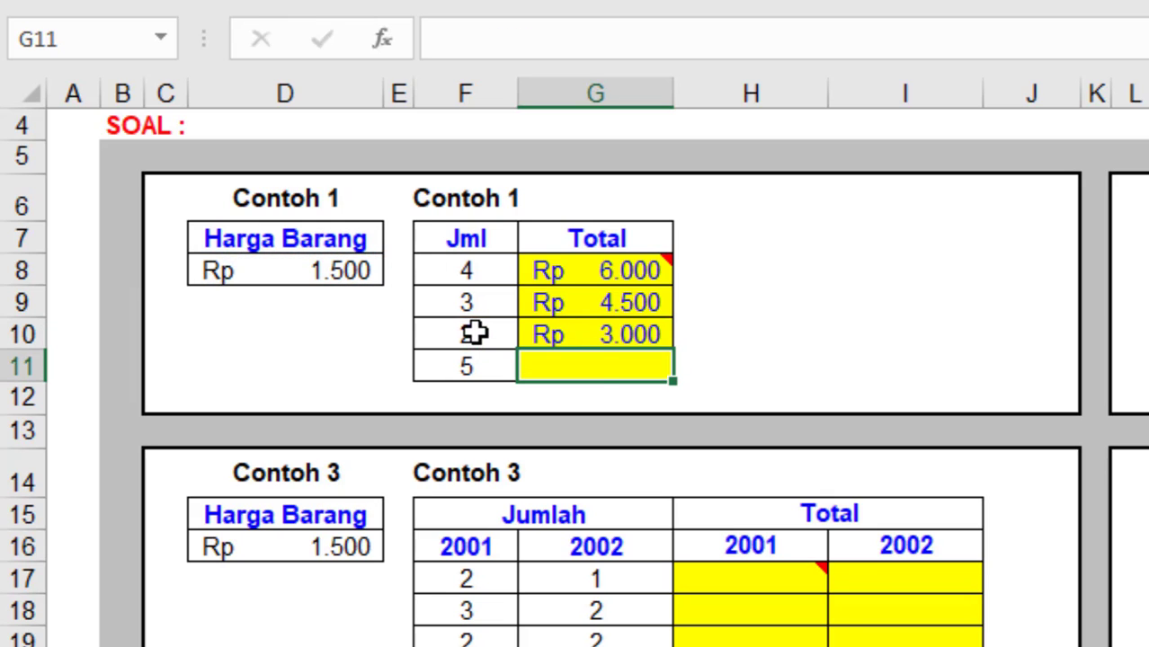
pyautogui.write('=')
pyautogui.click(296, 274)
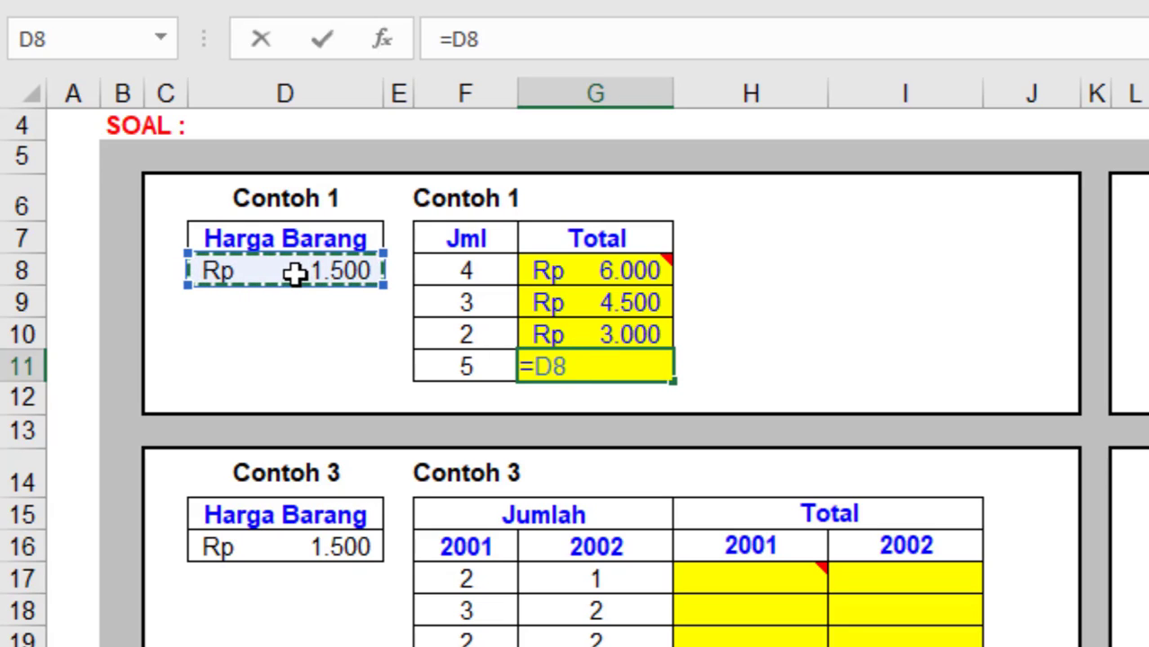
pyautogui.write('*')
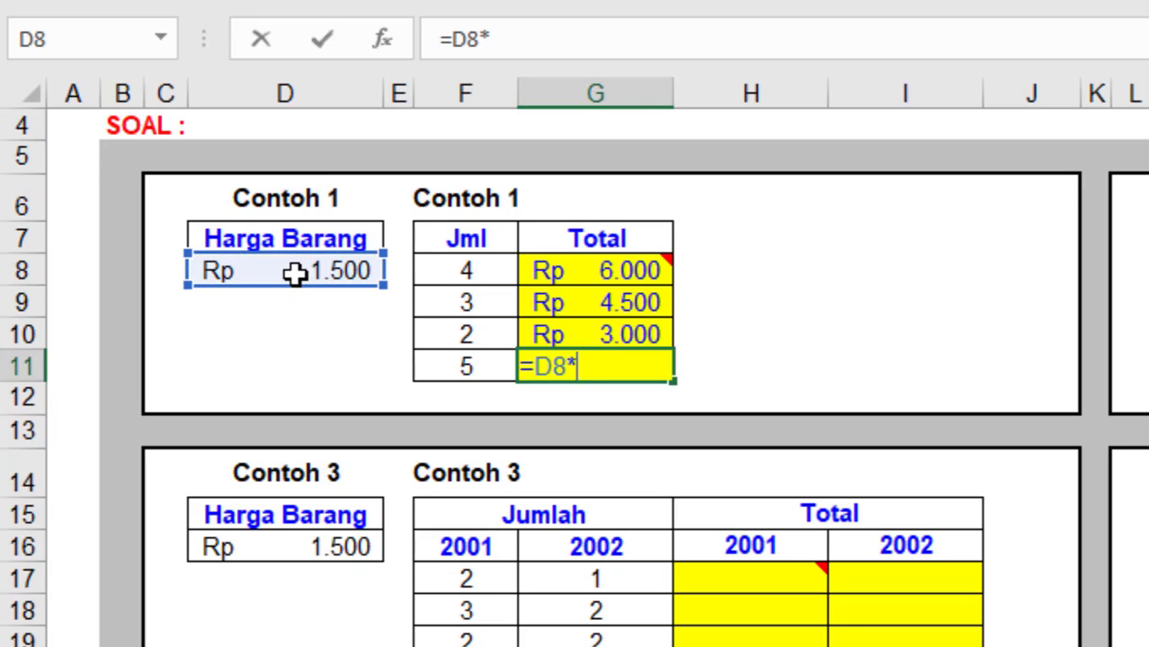
pyautogui.click(495, 367)
pyautogui.press('Return')
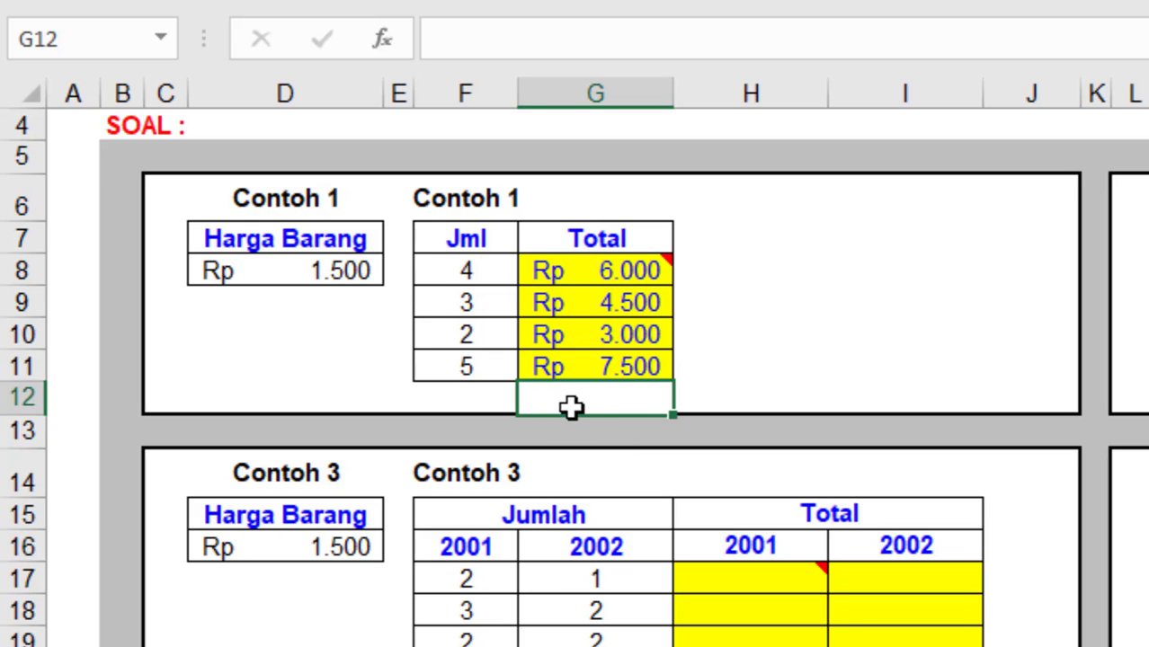
# Examine the Total formulas in G8:G11 and compare how their price and quantity references behave from row to row.
pyautogui.click(608, 278)
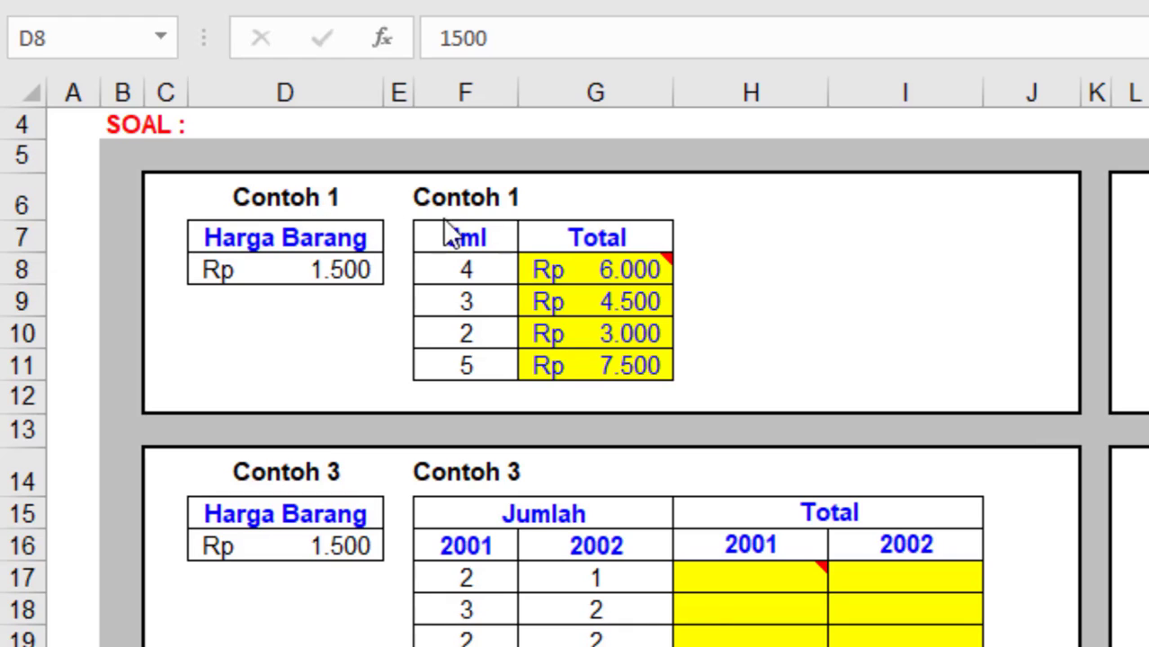
pyautogui.click(579, 266)
pyautogui.click(579, 265)
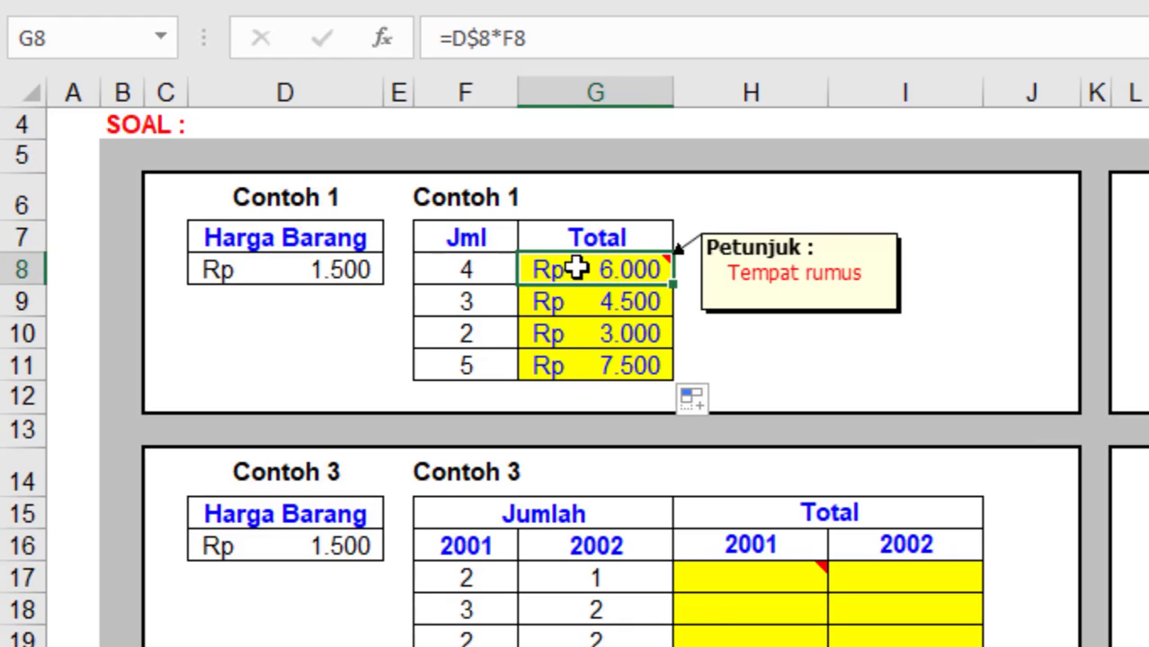
pyautogui.click(580, 303)
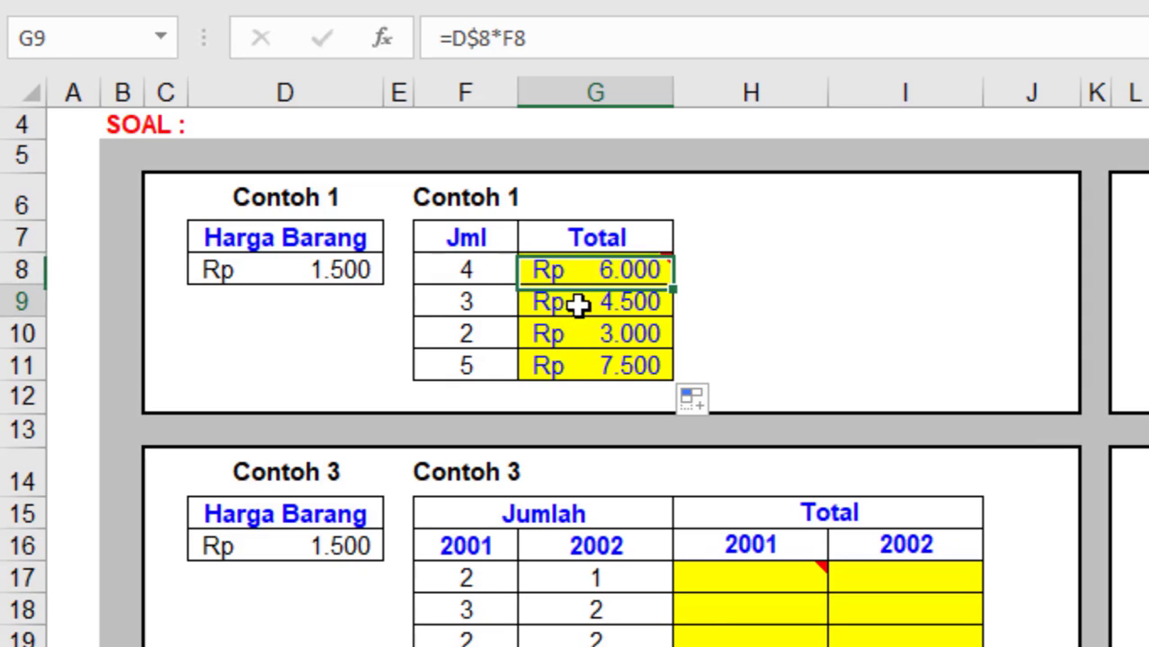
pyautogui.click(578, 337)
pyautogui.click(580, 369)
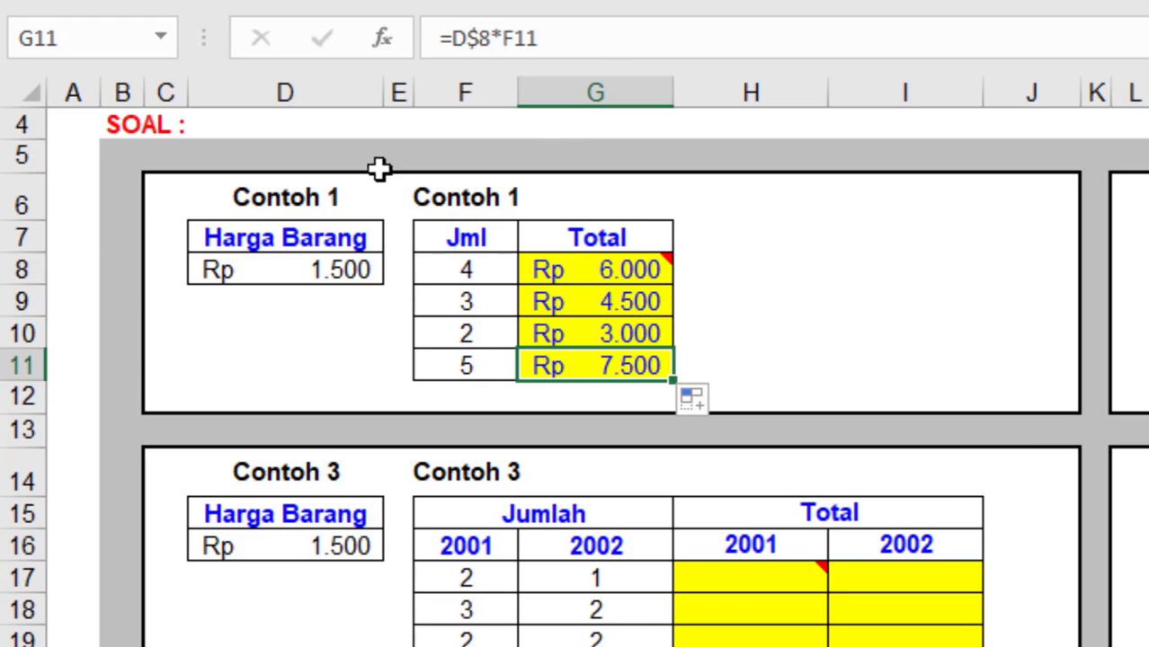
pyautogui.moveTo(539, 282)
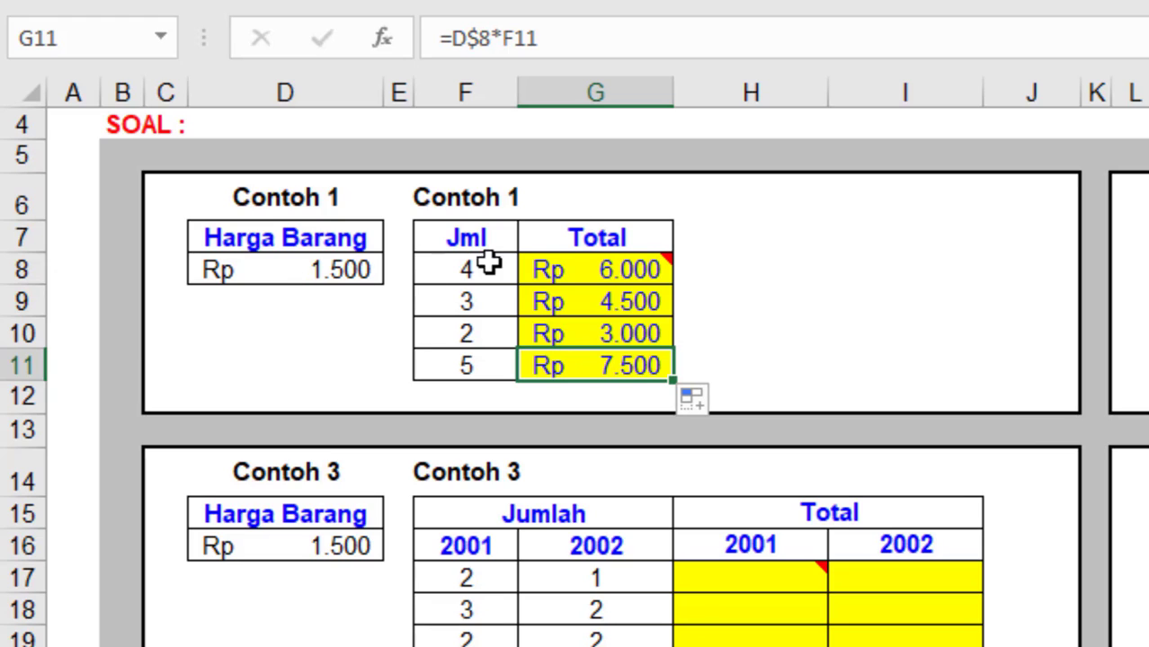
# Clear the formulas from G9:G11, keeping only the first Contoh 1 total in G8.
pyautogui.click(611, 270)
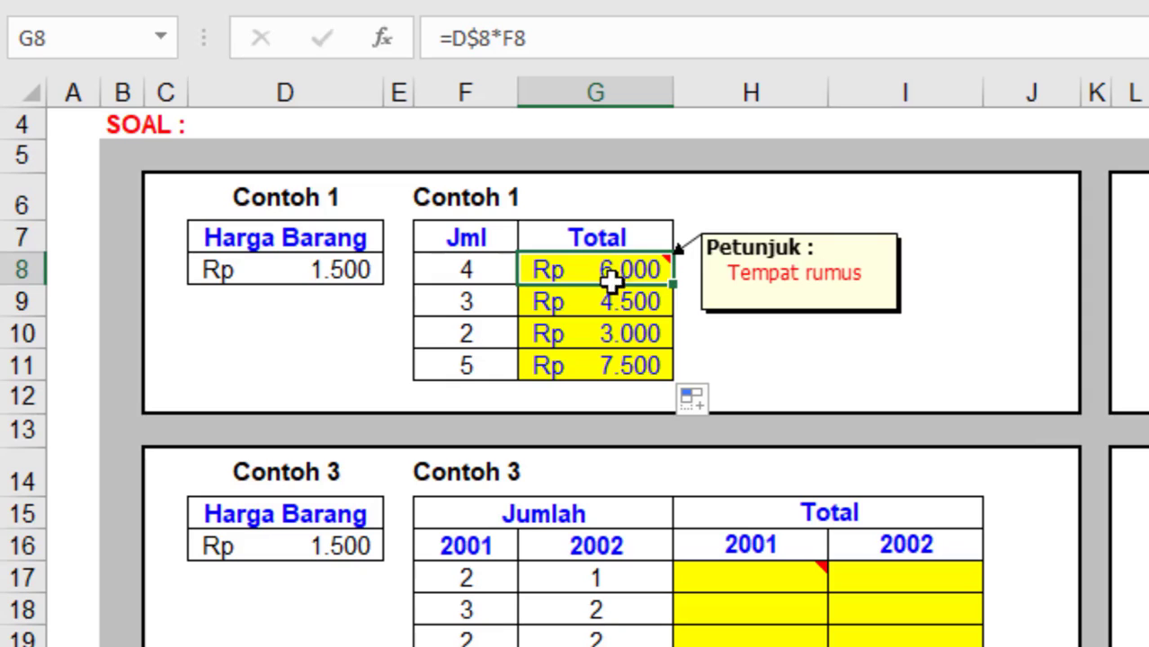
pyautogui.moveTo(605, 303); pyautogui.dragTo(611, 352)
pyautogui.press('Delete')
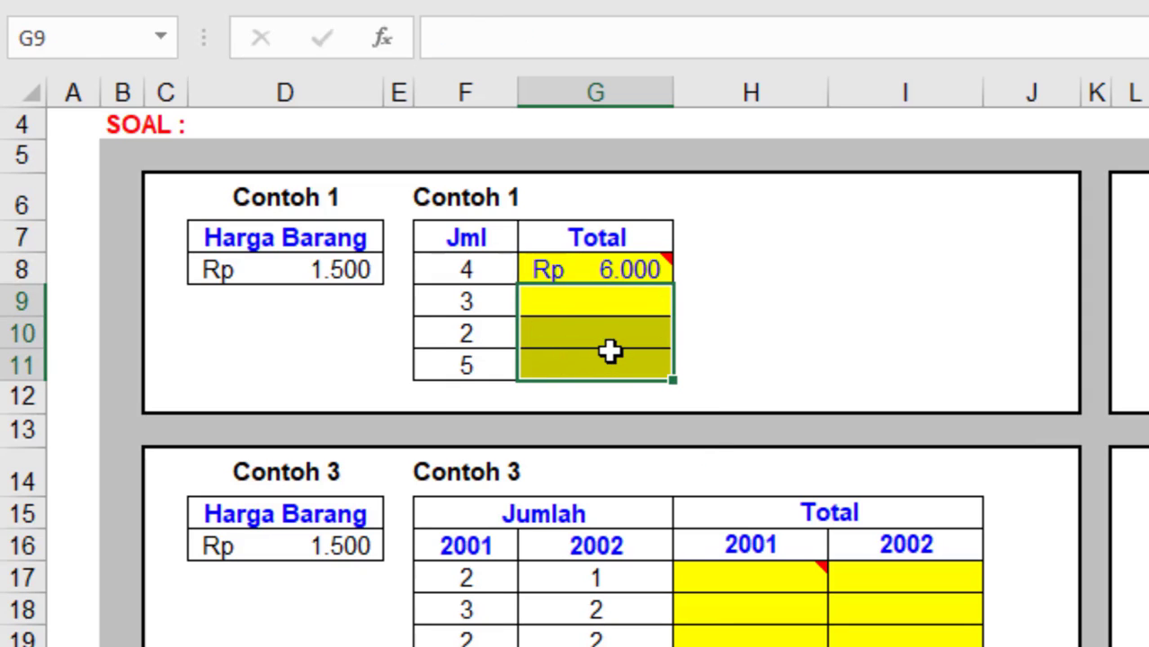
# Remove the dollar sign from the price reference in G8 so the formula is =D8*F8.
pyautogui.click(585, 266)
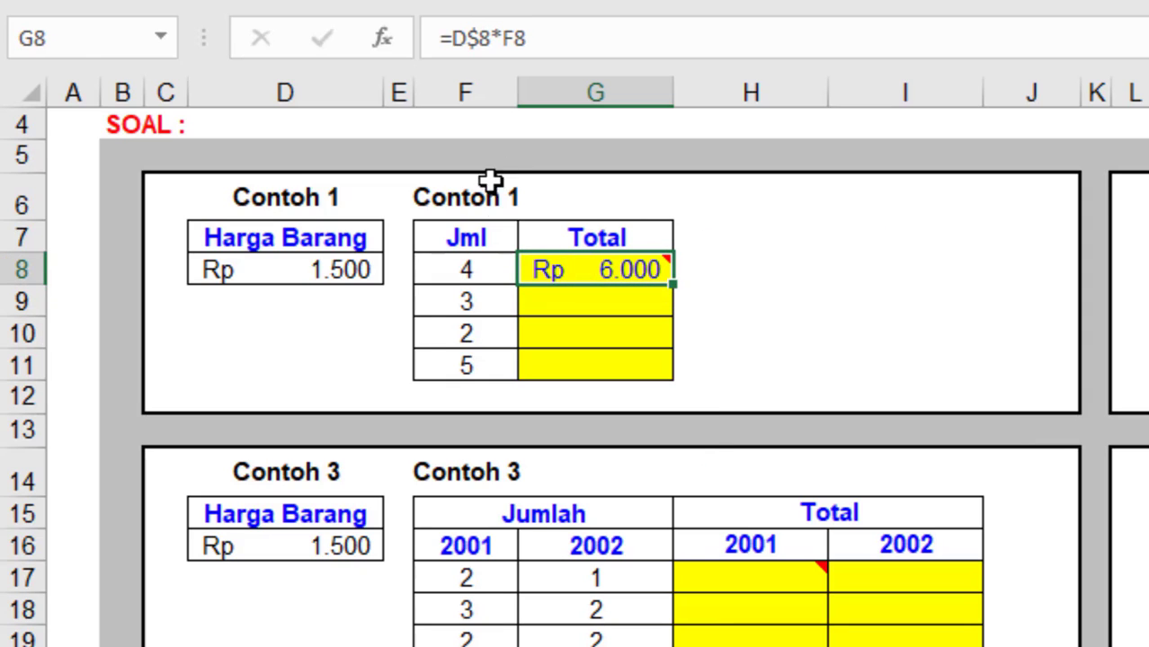
pyautogui.click(468, 38)
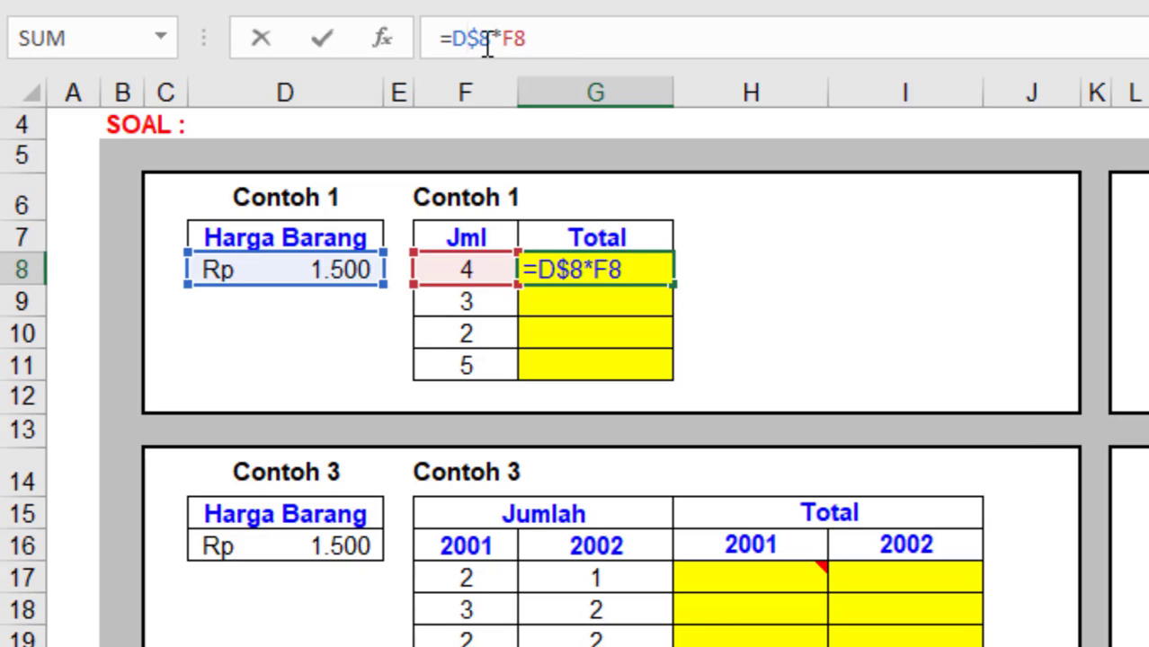
pyautogui.press('Delete')
pyautogui.press('Return')
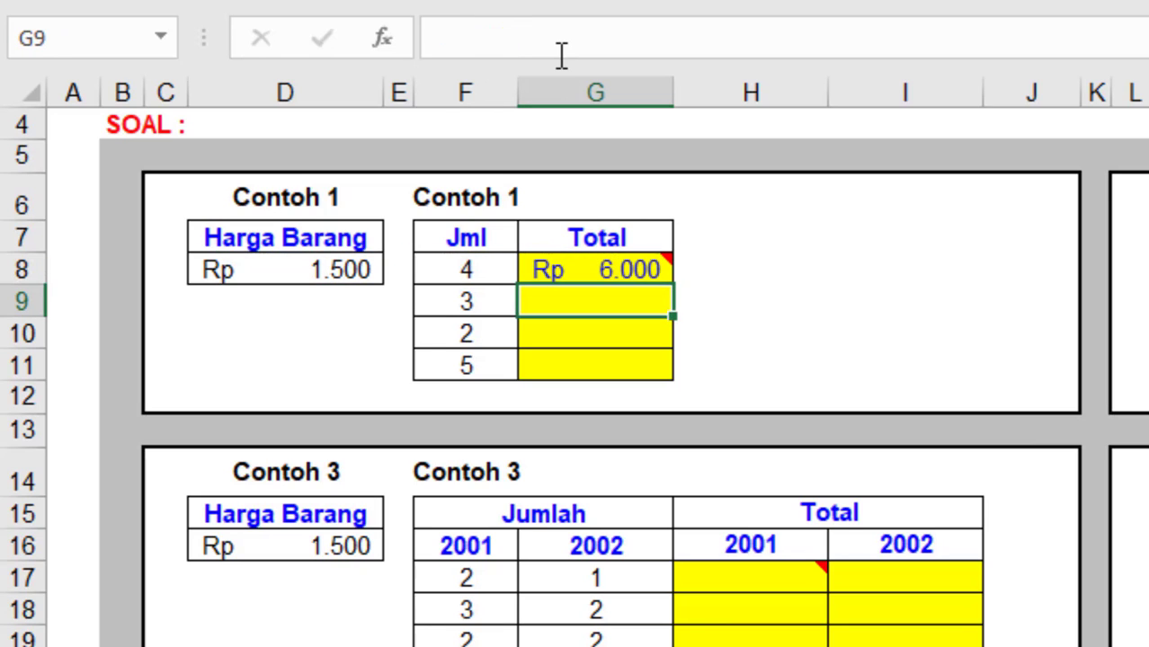
# Cycle the D8 reference in G8 through its absolute, mixed and relative forms, ending with the formula =D$8*F8.
pyautogui.click(585, 259)
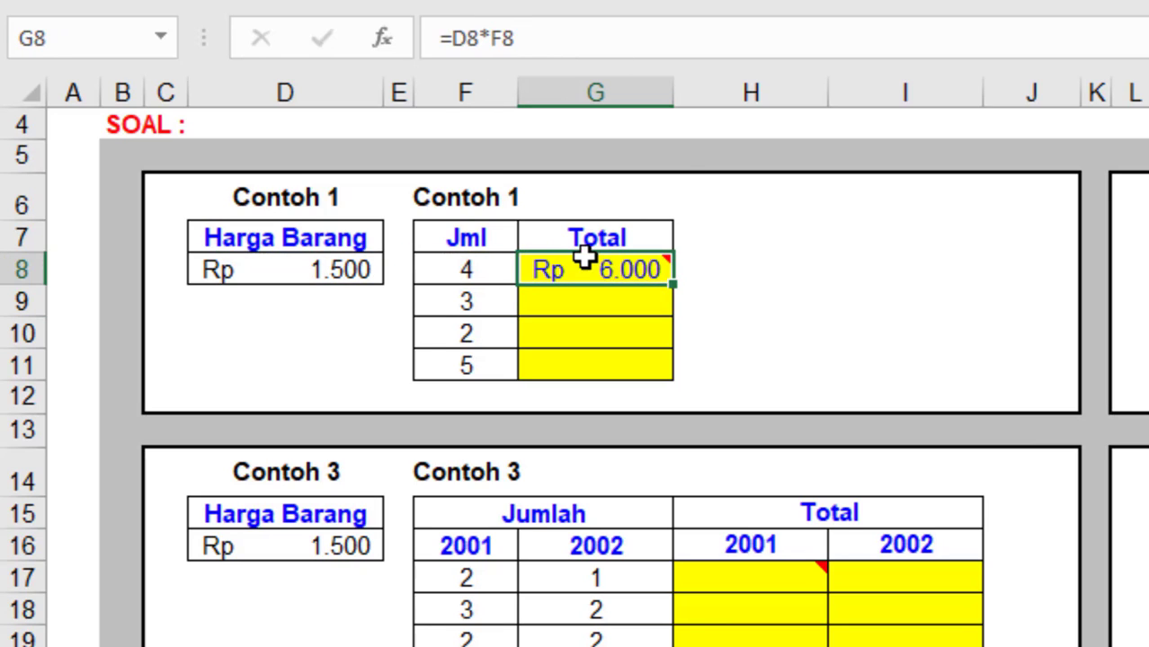
pyautogui.click(461, 38)
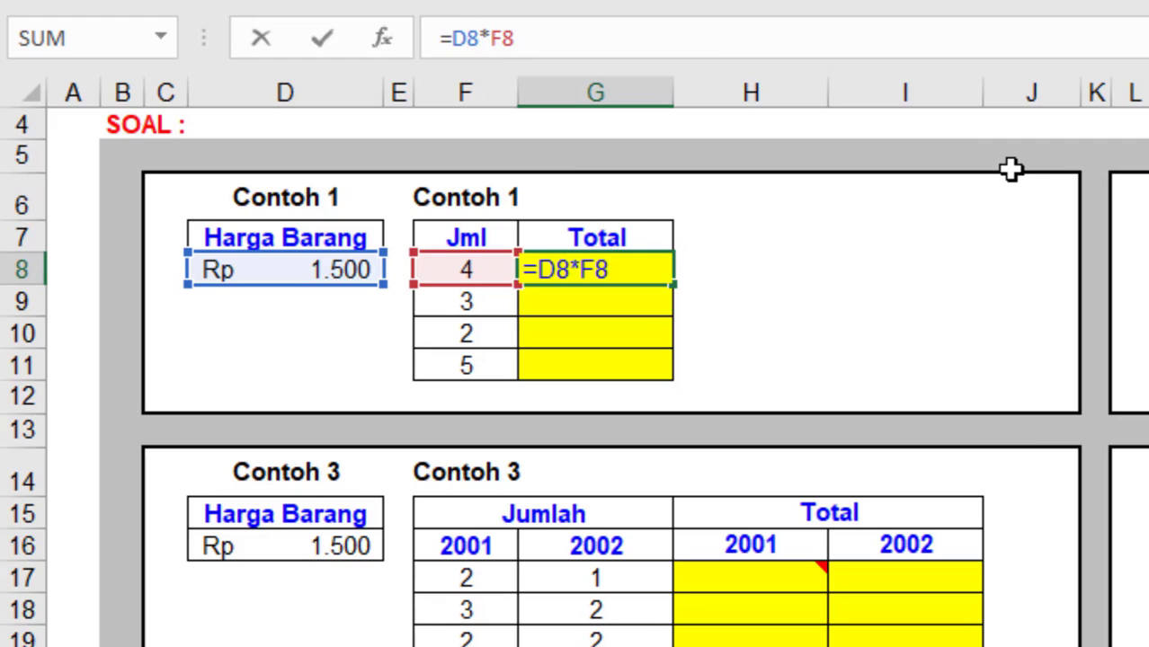
pyautogui.press('F4')
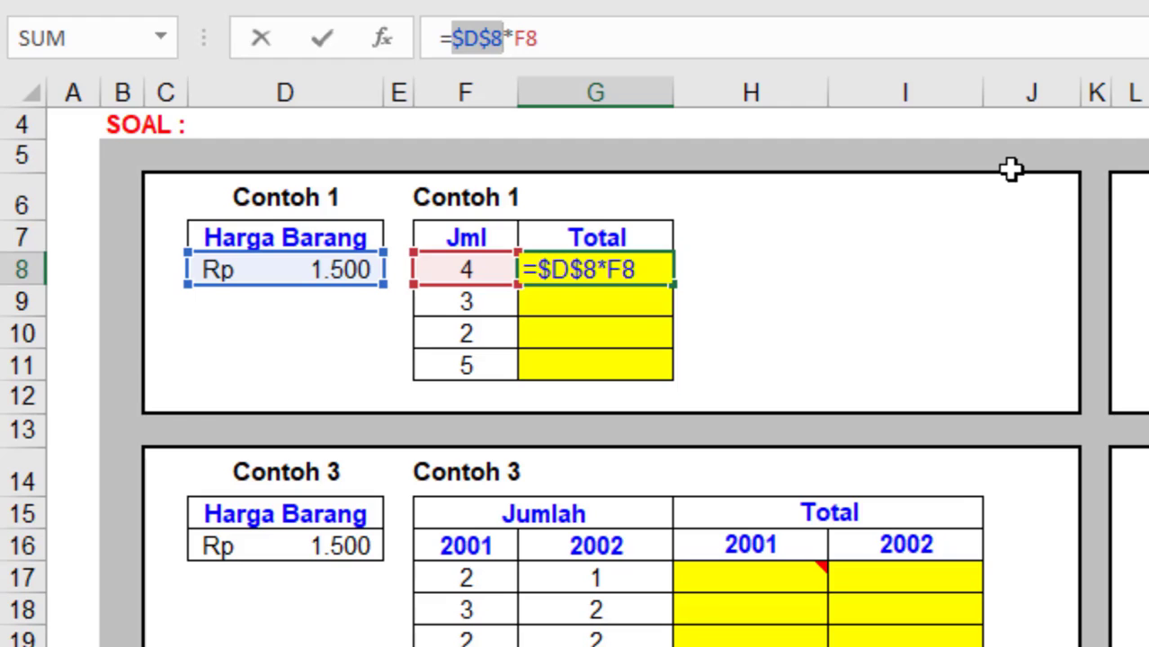
pyautogui.press('F4')
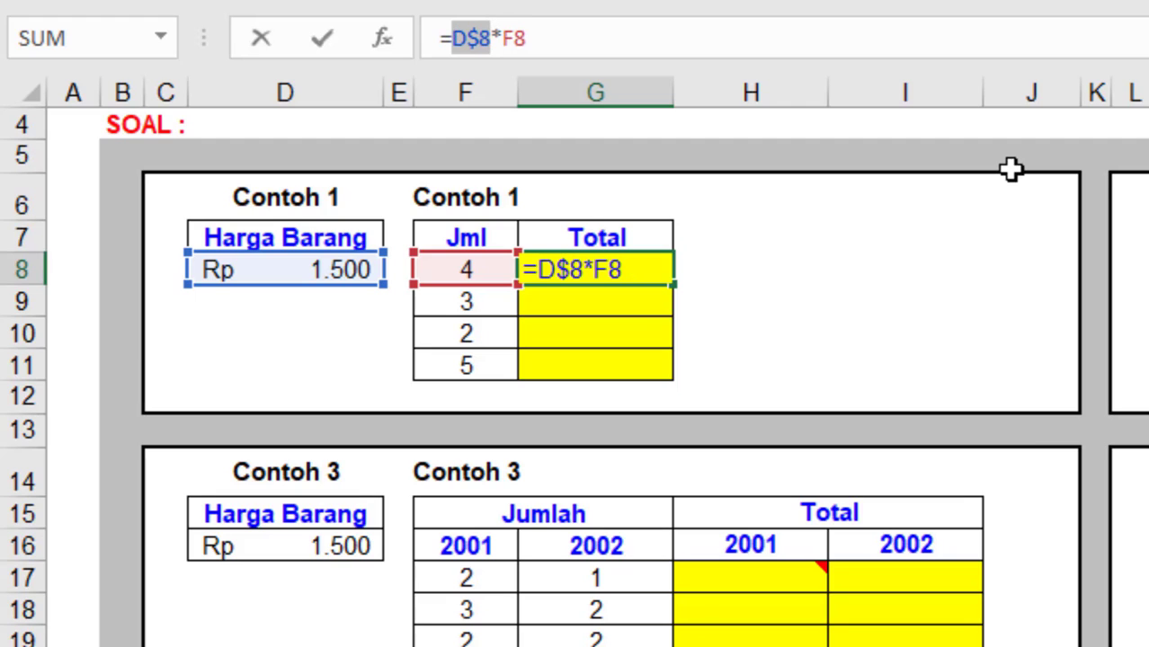
pyautogui.press('F4')
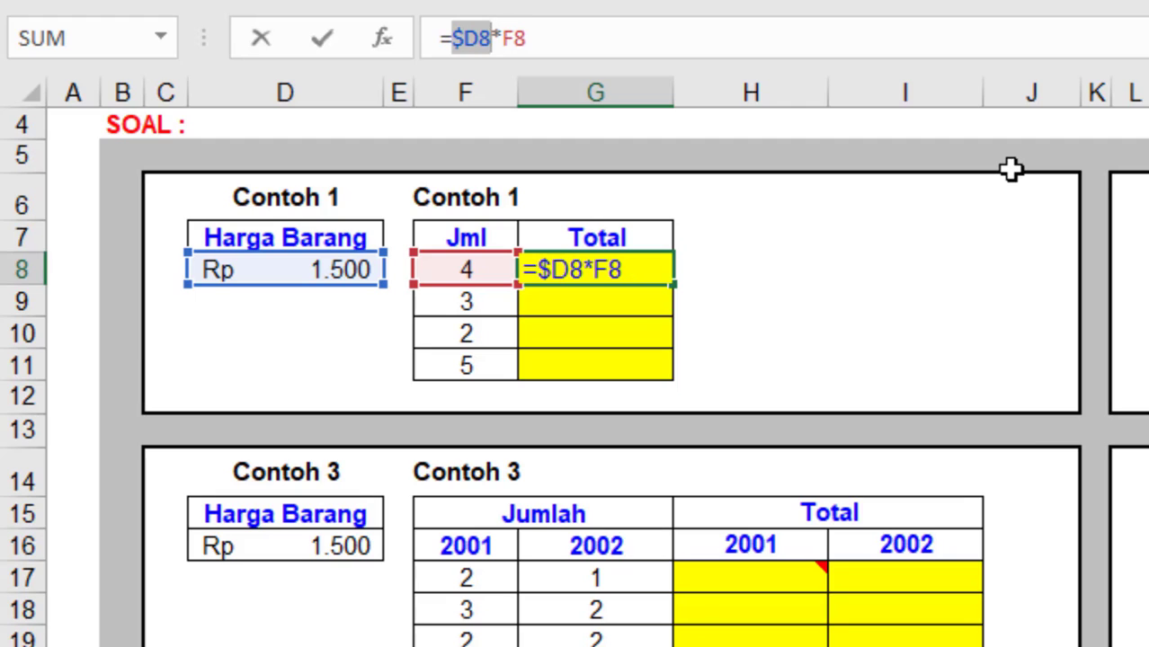
pyautogui.press('F4')
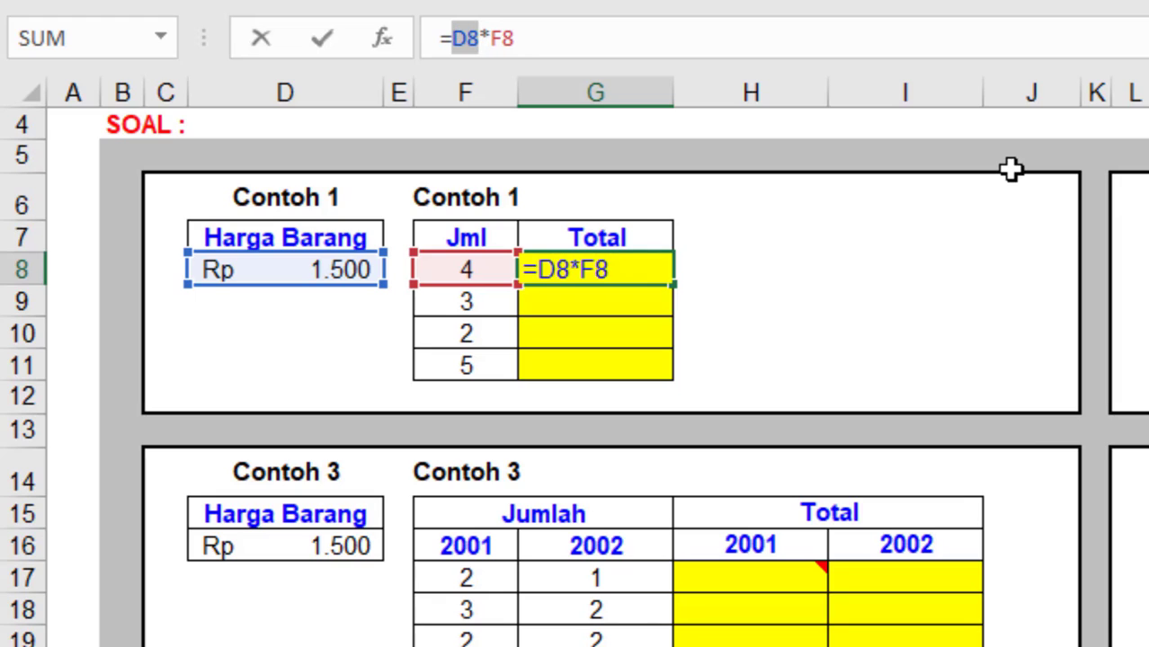
pyautogui.press('F4')
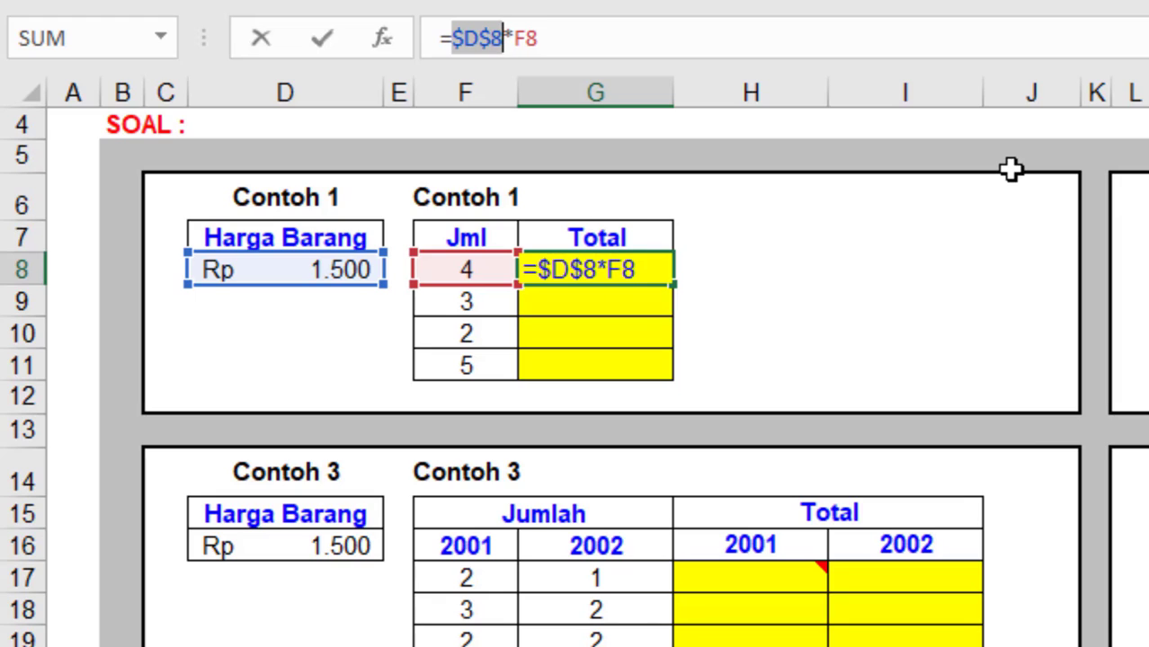
pyautogui.press('F4')
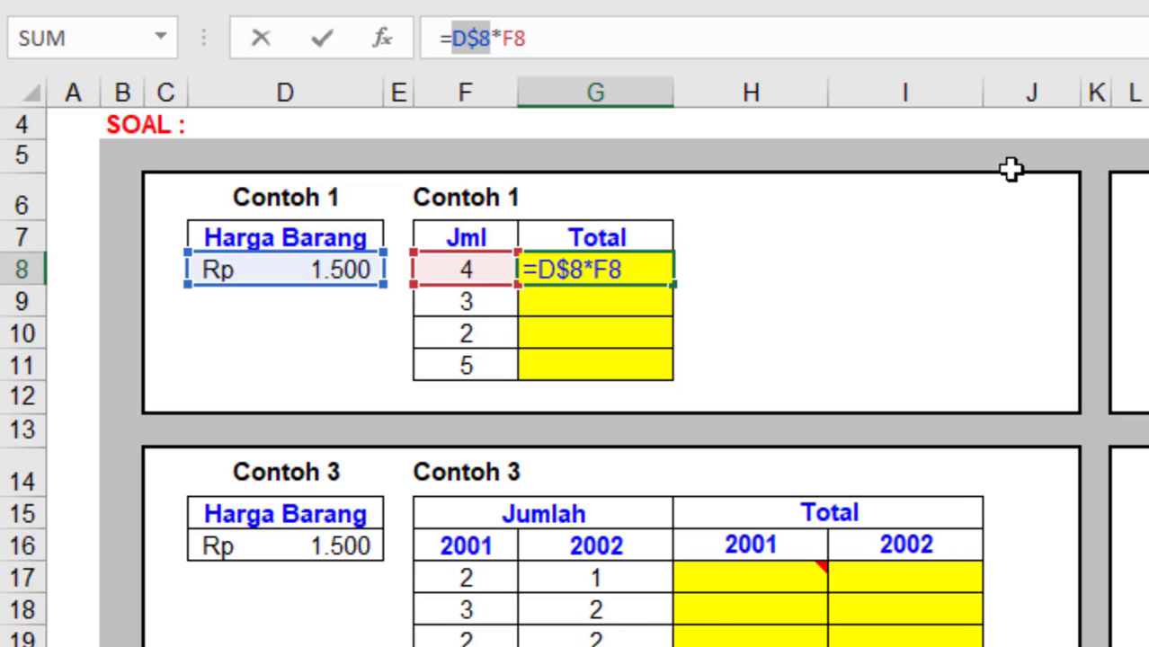
pyautogui.press('Return')
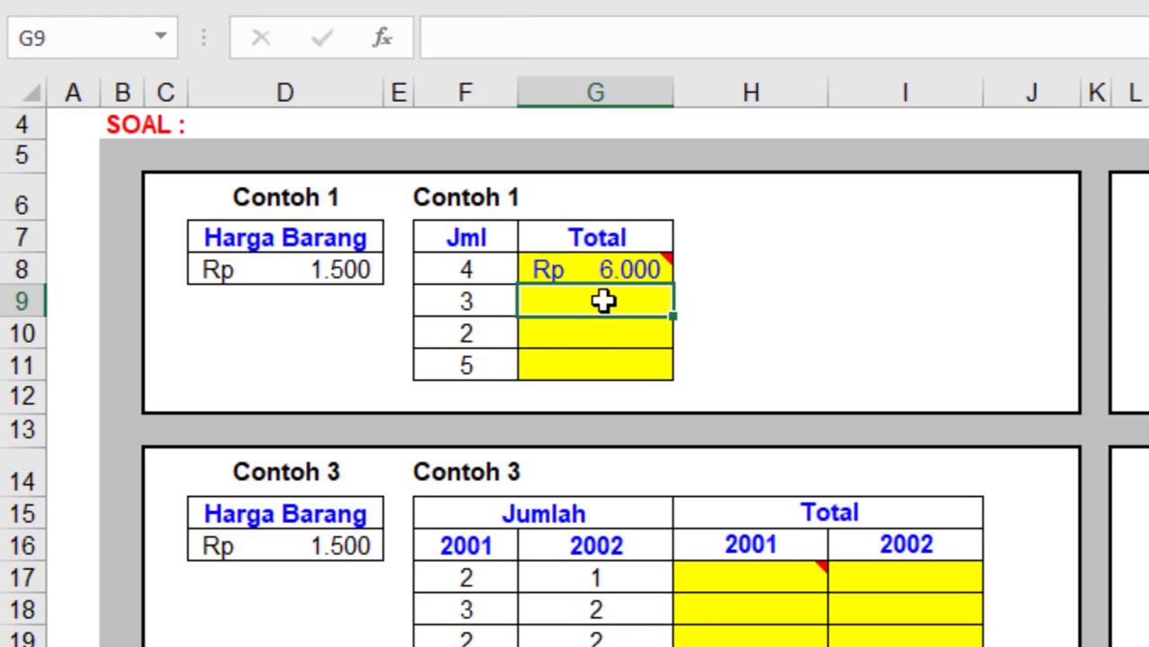
# Fill the G8 formula down through G11 and check the copied formulas in G11 and G10.
pyautogui.click(611, 265)
pyautogui.moveTo(671, 270); pyautogui.dragTo(670, 379)
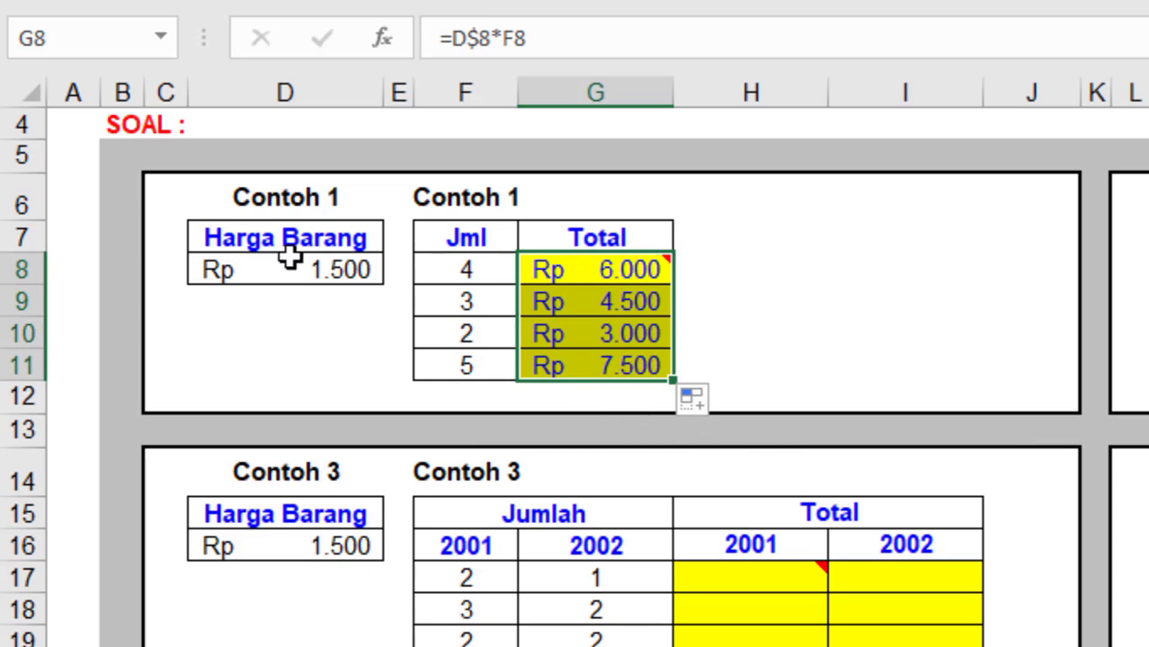
pyautogui.click(604, 374)
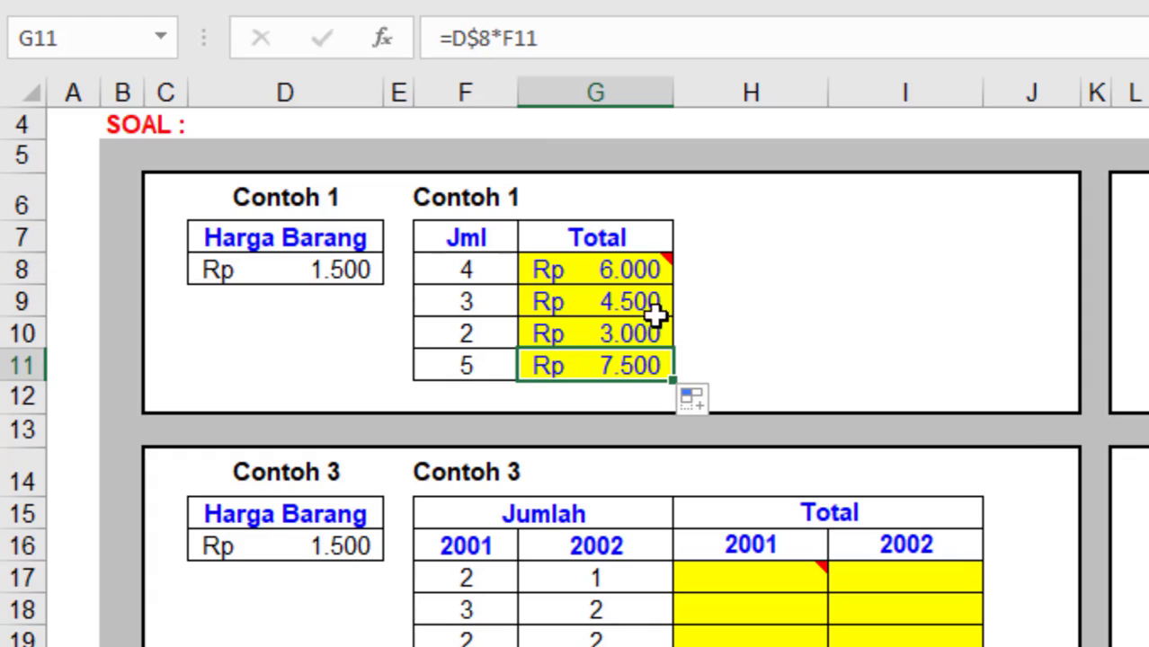
pyautogui.click(611, 334)
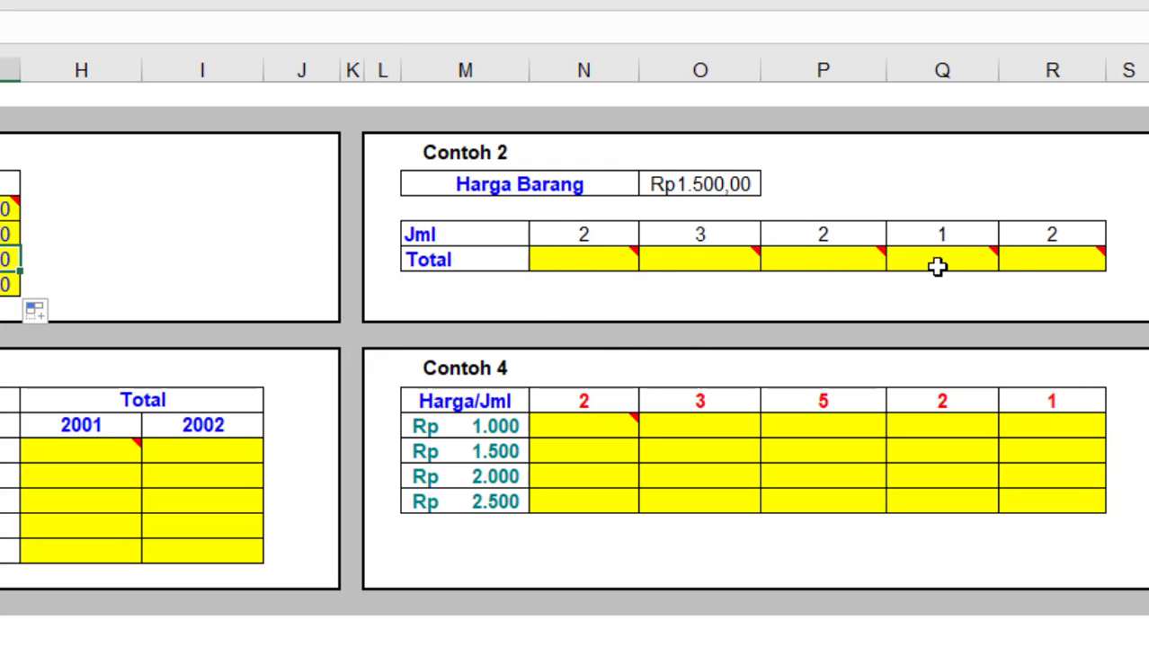
# Enter =O7*N9 in the first Total cell of Contoh 2 and select that cell again.
pyautogui.click(561, 260)
pyautogui.write('=')
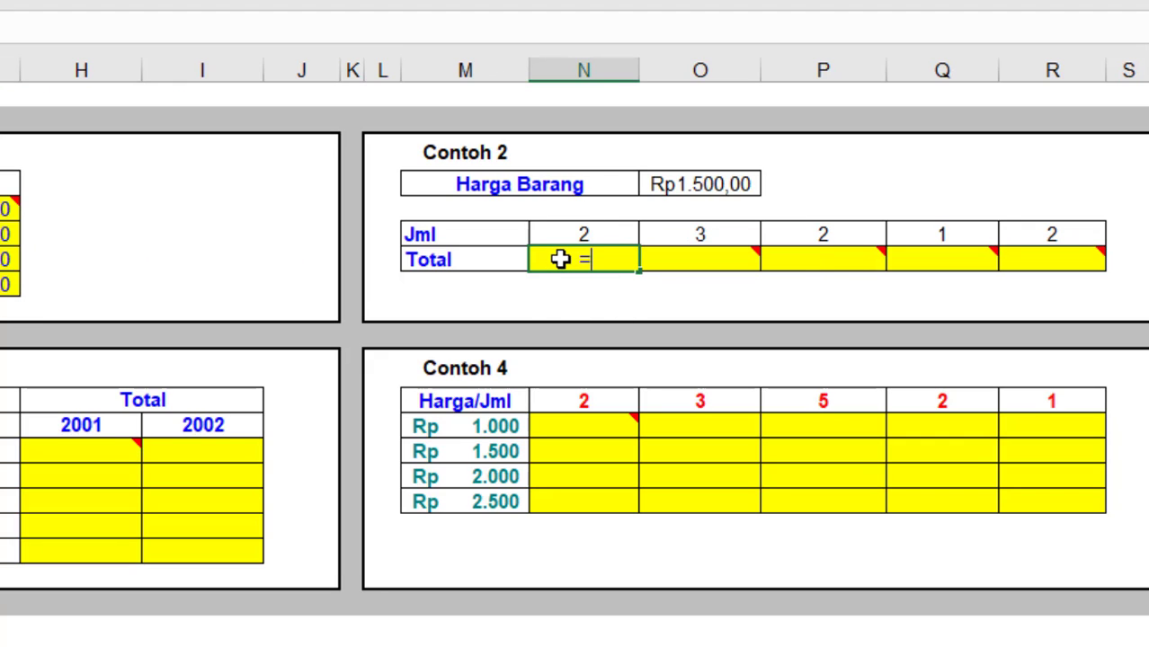
pyautogui.click(670, 184)
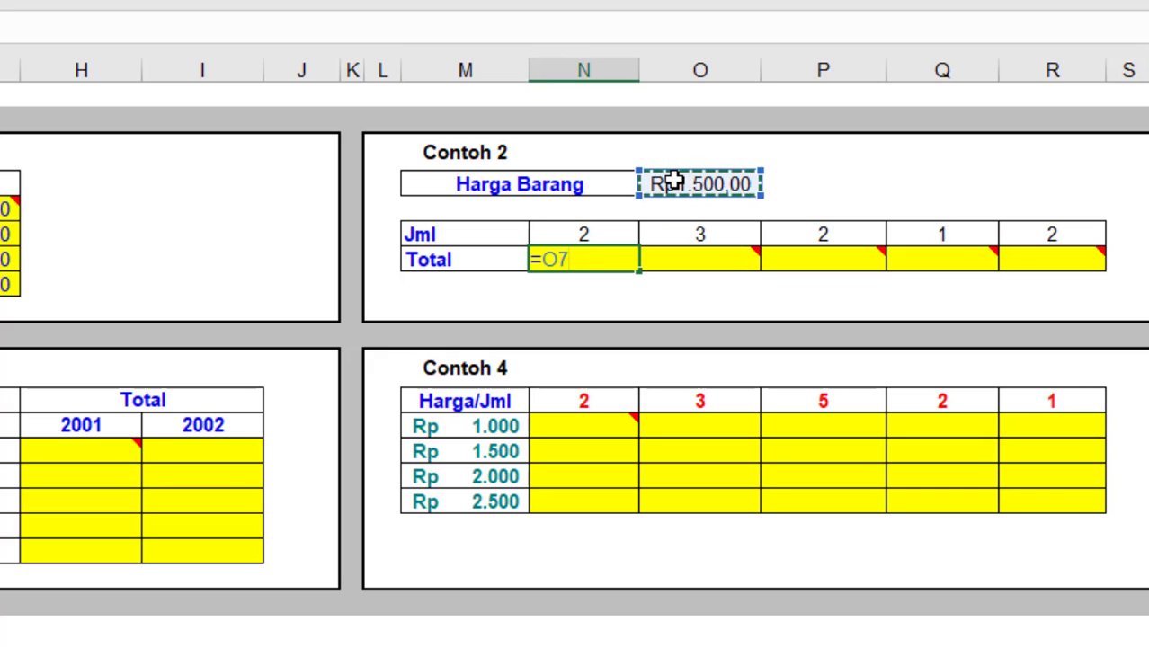
pyautogui.write('*')
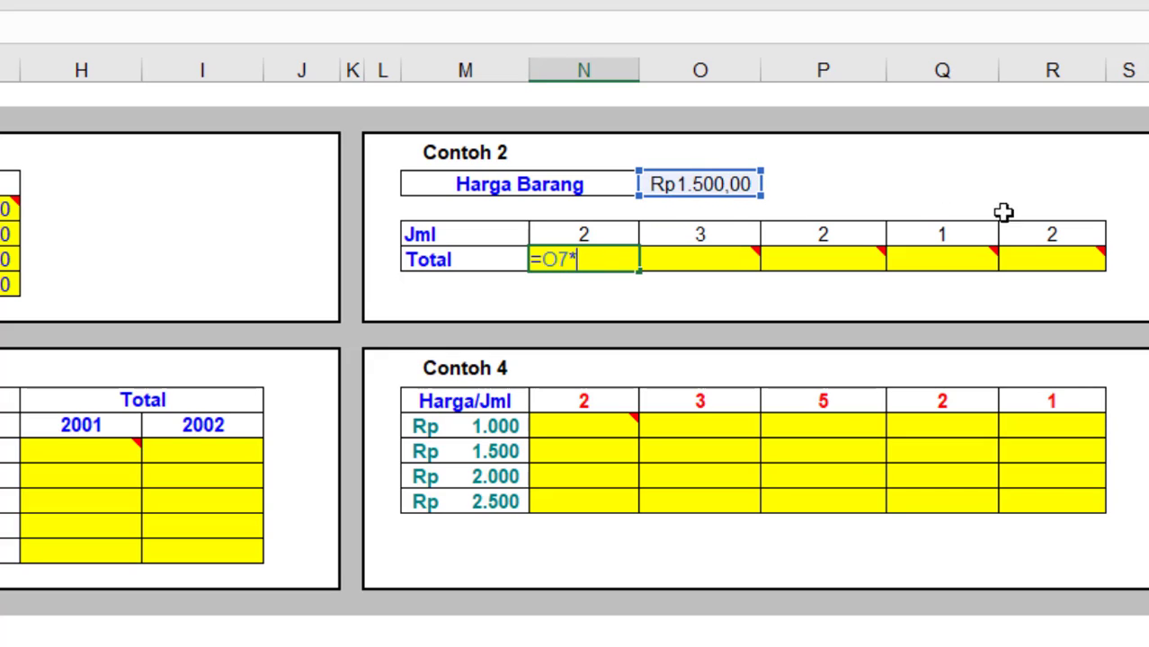
pyautogui.click(580, 229)
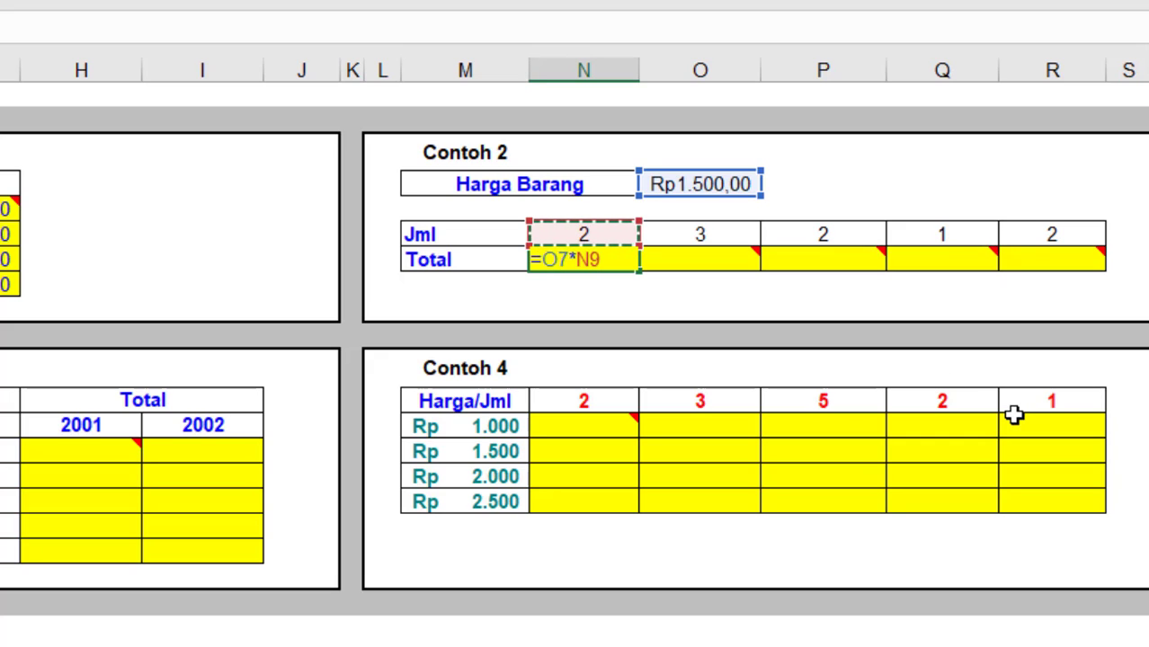
pyautogui.press('Return')
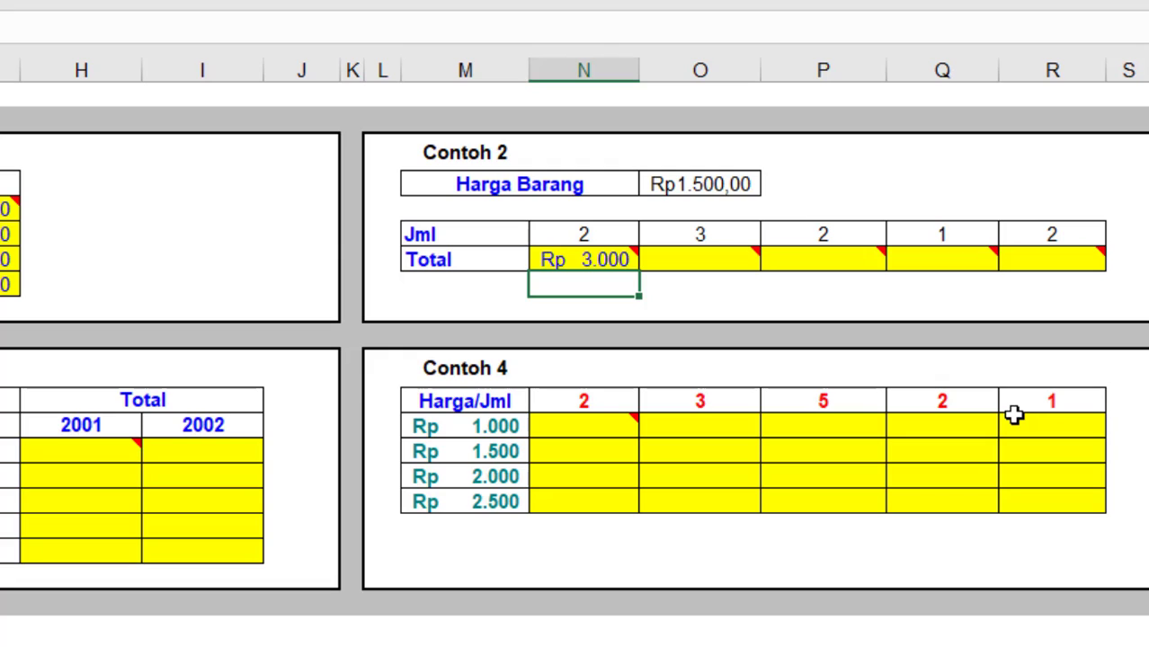
pyautogui.click(576, 260)
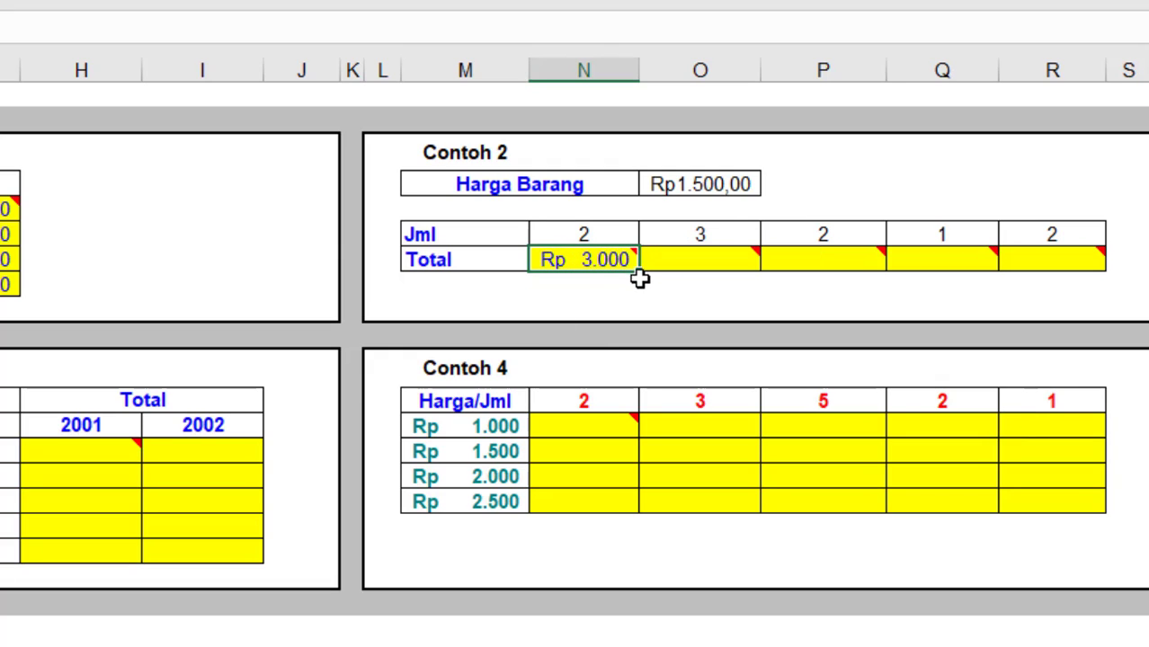
# Try filling the relative N10 formula across to R10 and clear the copied formulas in O10:R10.
pyautogui.moveTo(637, 270); pyautogui.dragTo(1081, 310)
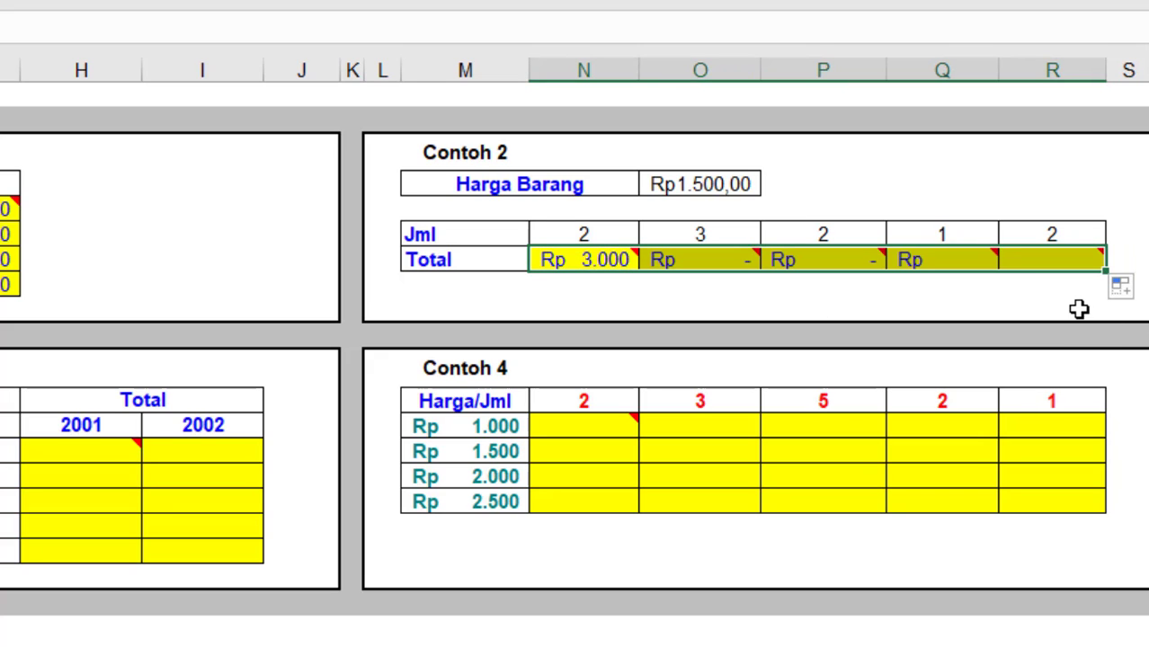
pyautogui.click(905, 309)
pyautogui.moveTo(696, 264)
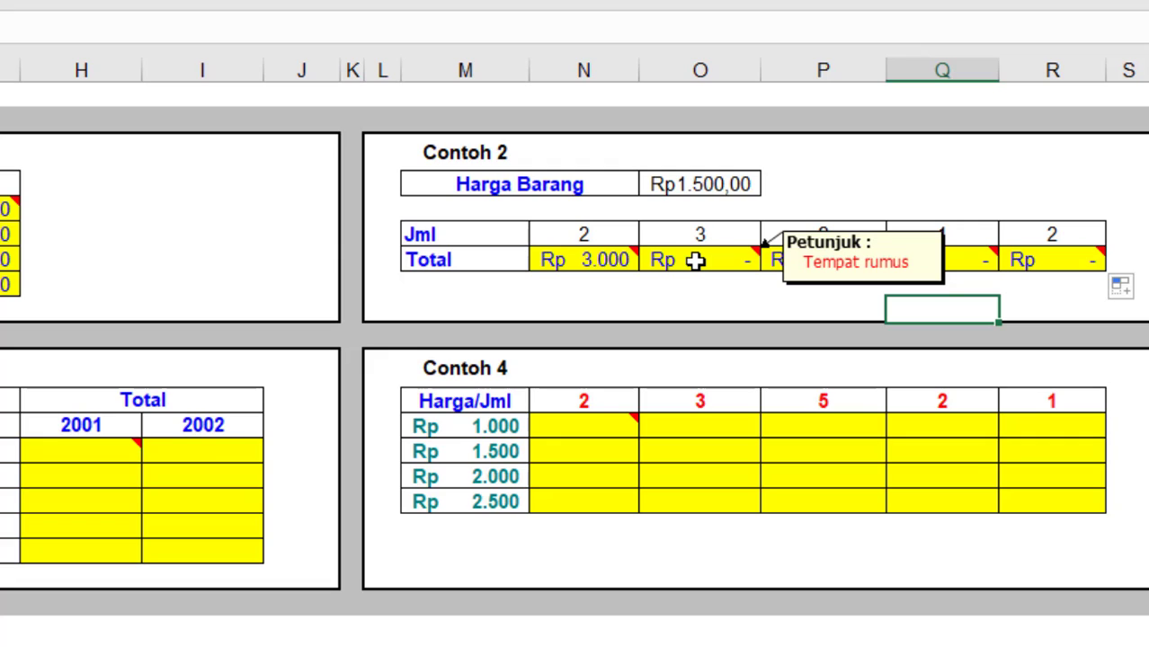
pyautogui.moveTo(696, 261); pyautogui.dragTo(1029, 259)
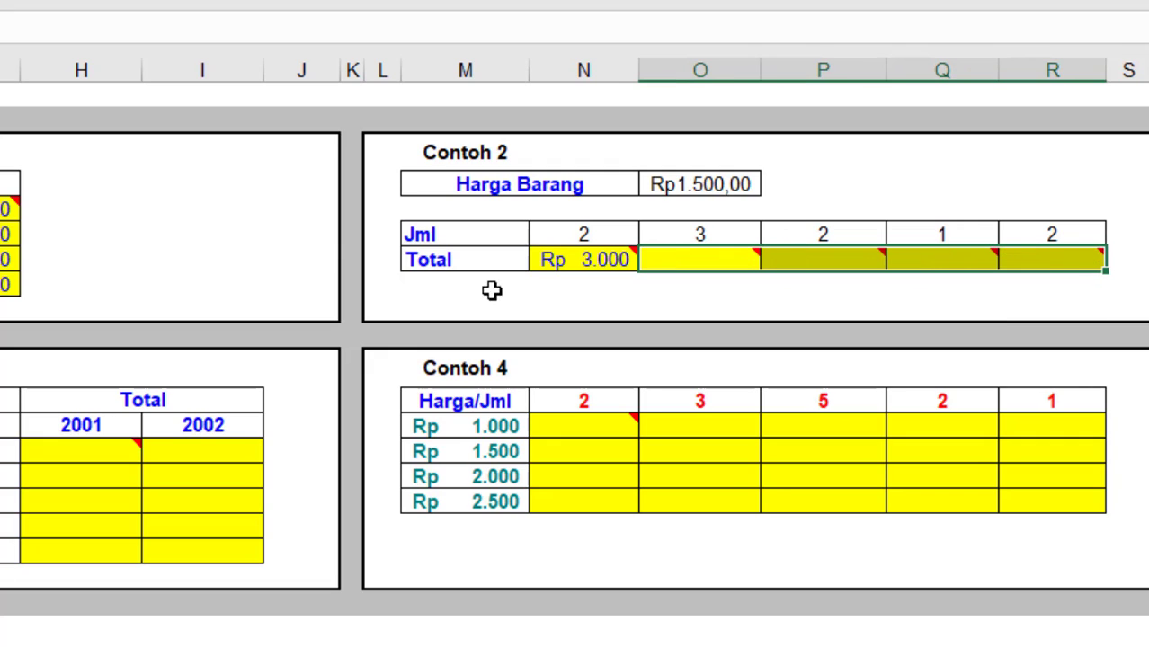
pyautogui.click(565, 259)
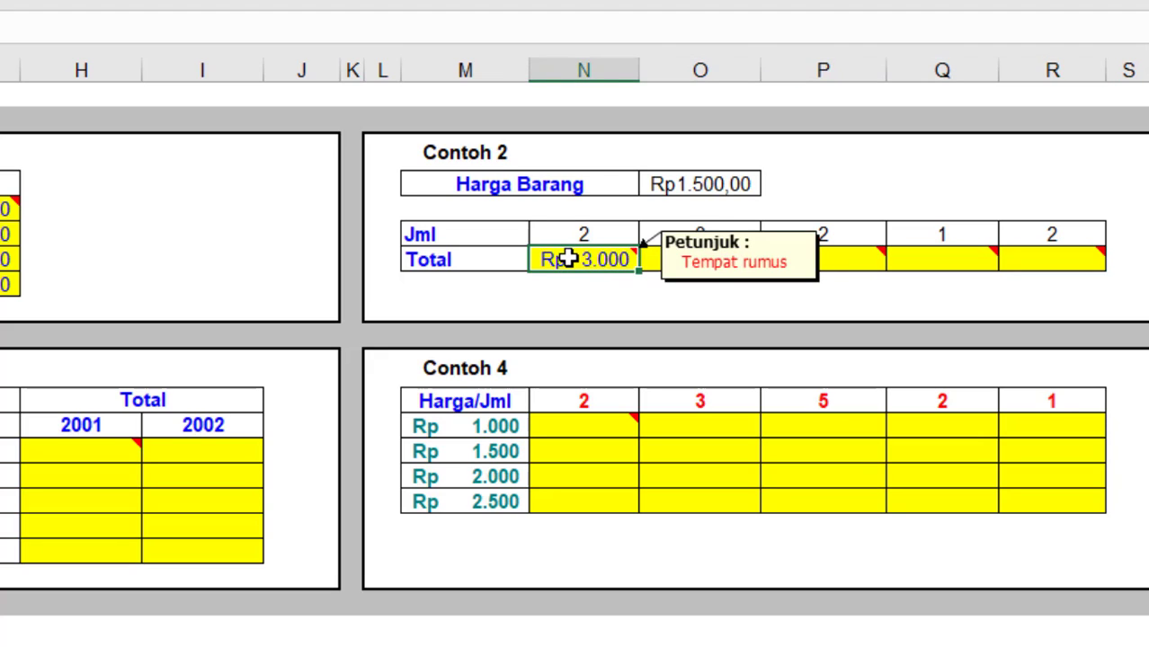
# Examine the price cell O7, the Total row 10 and columns N to R that the Contoh 2 formula is copied across.
pyautogui.click(702, 187)
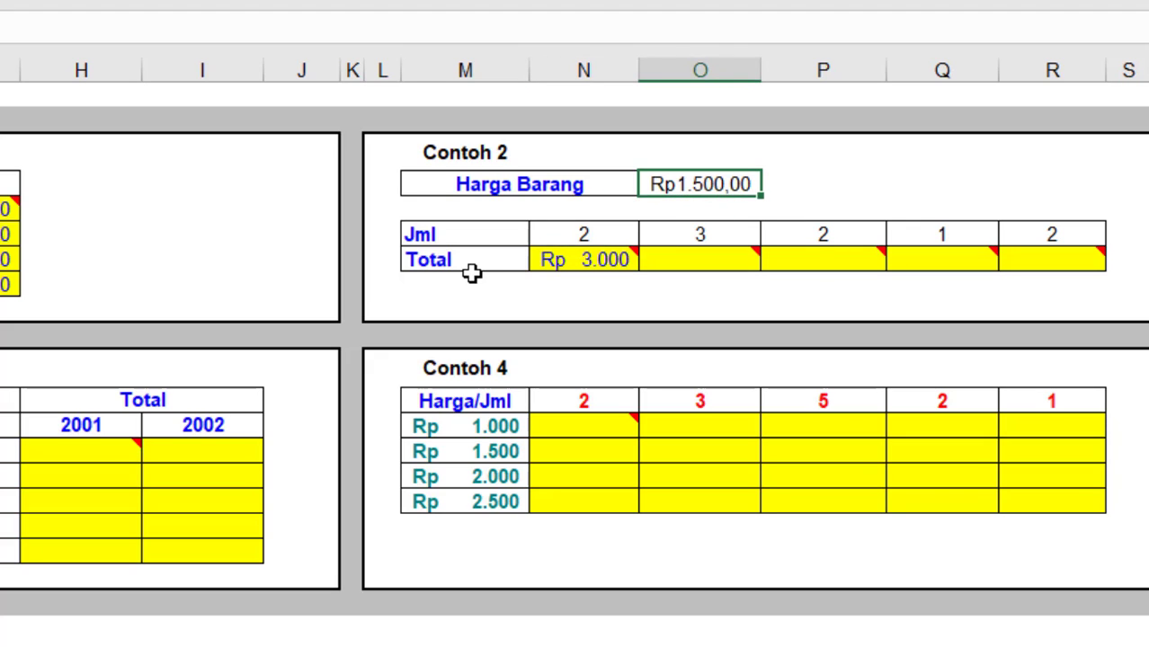
pyautogui.click(577, 260)
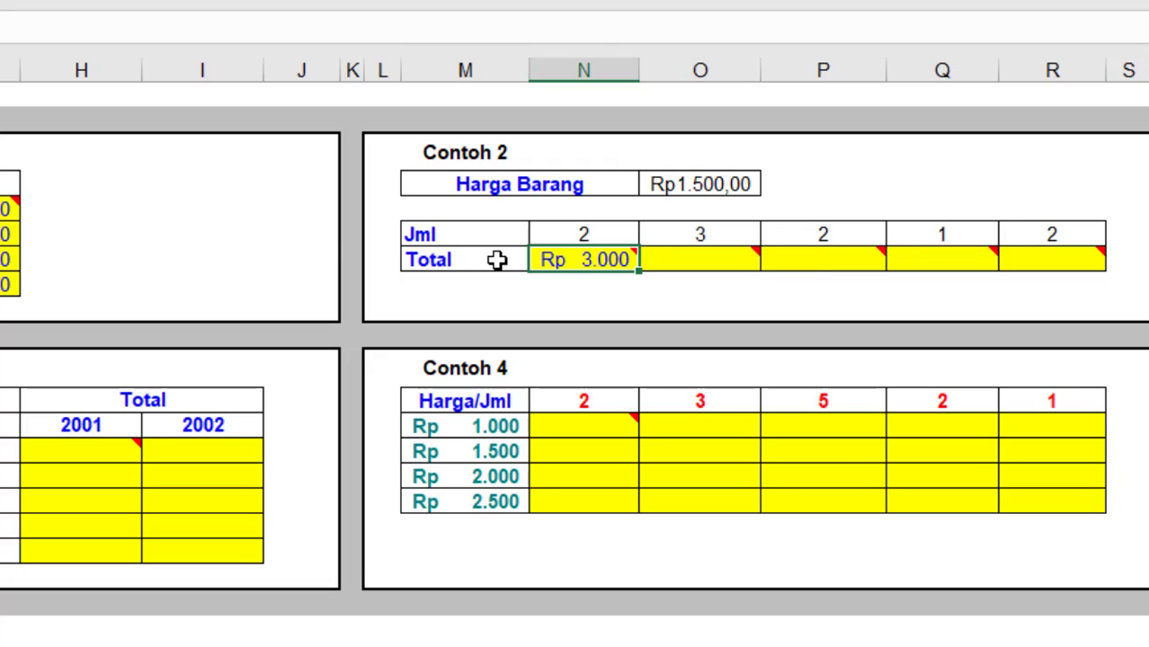
pyautogui.moveTo(557, 266)
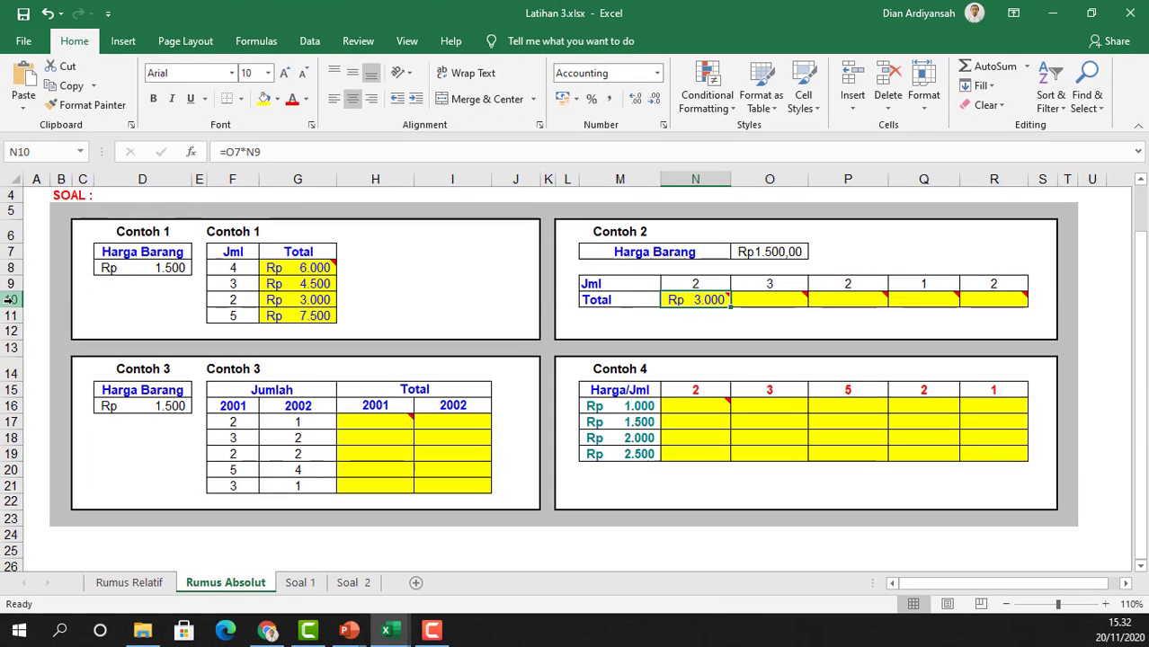
pyautogui.click(9, 299)
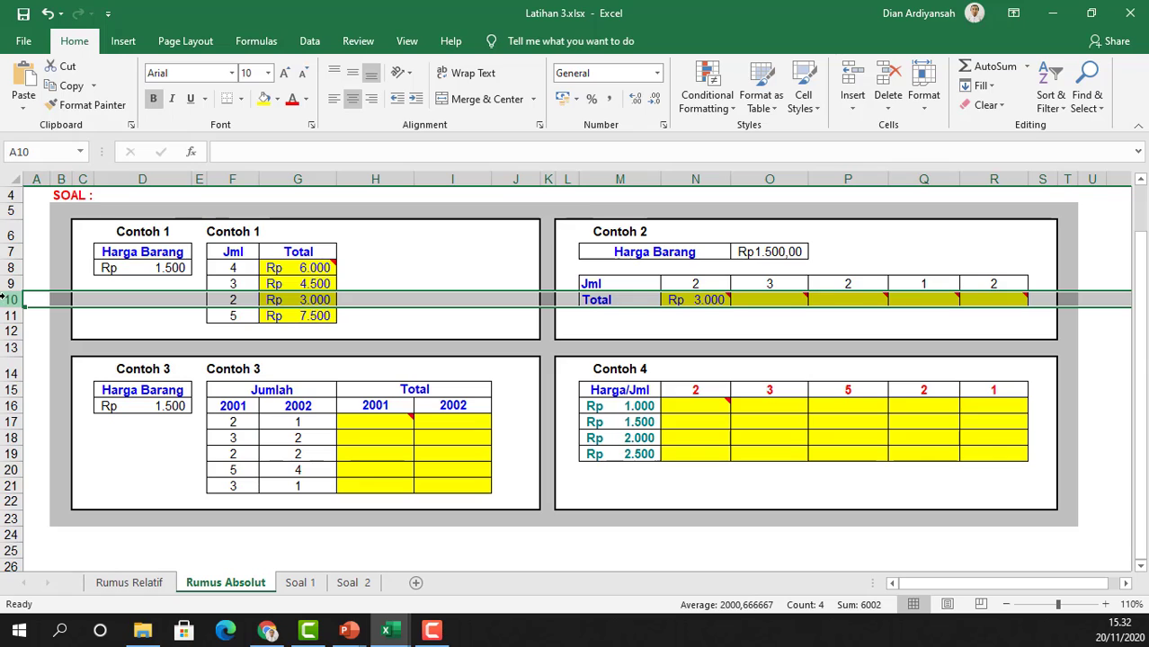
pyautogui.click(698, 300)
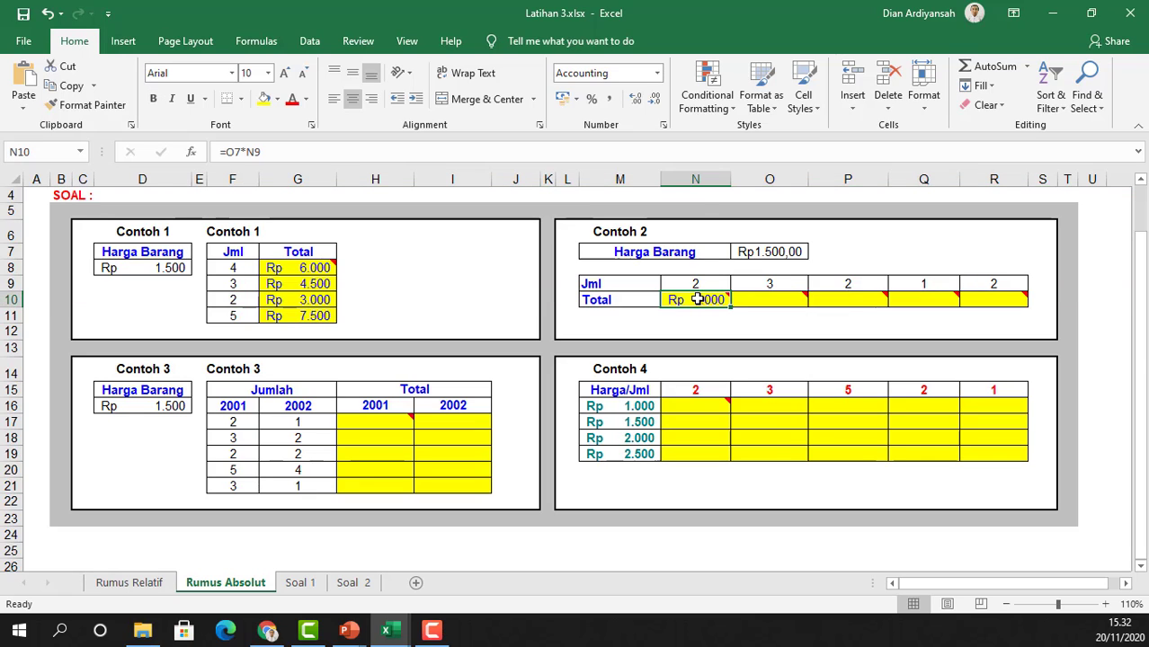
pyautogui.click(695, 179)
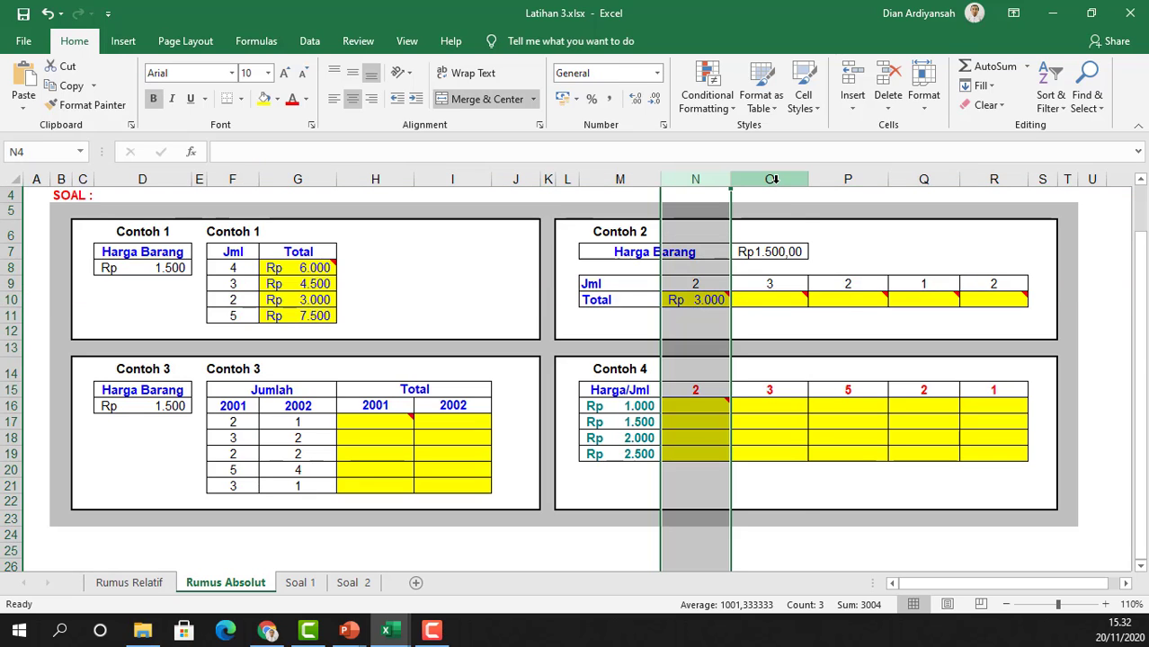
pyautogui.click(801, 179)
pyautogui.click(848, 179)
pyautogui.click(924, 179)
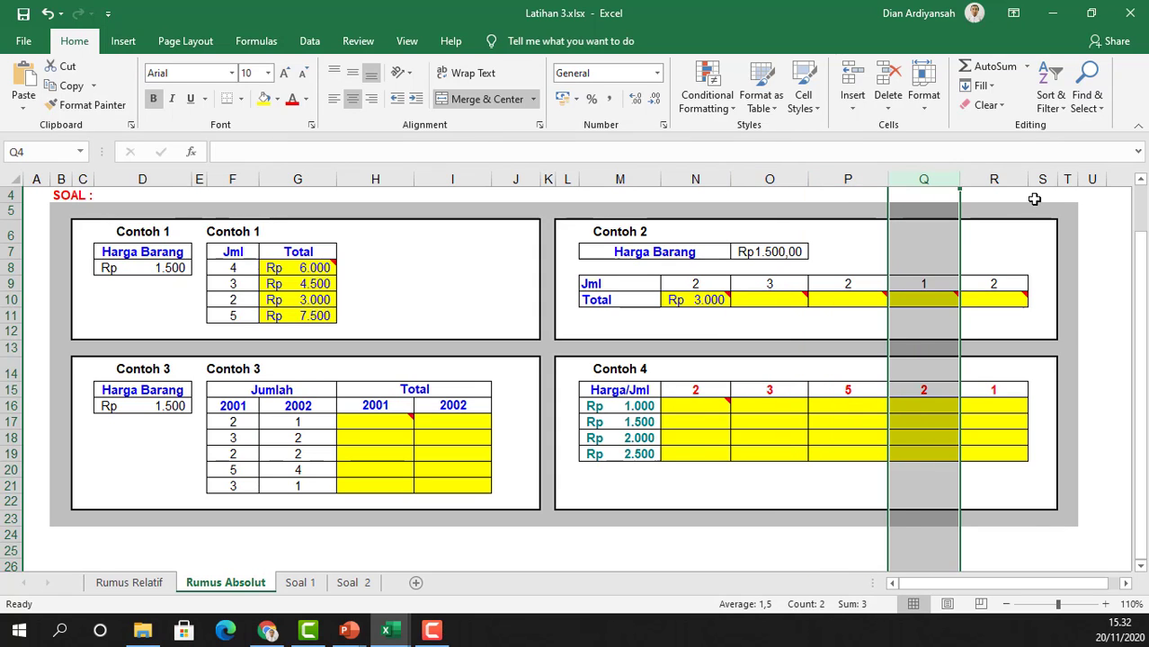
pyautogui.click(993, 174)
pyautogui.moveTo(713, 300); pyautogui.dragTo(998, 300)
pyautogui.click(711, 297)
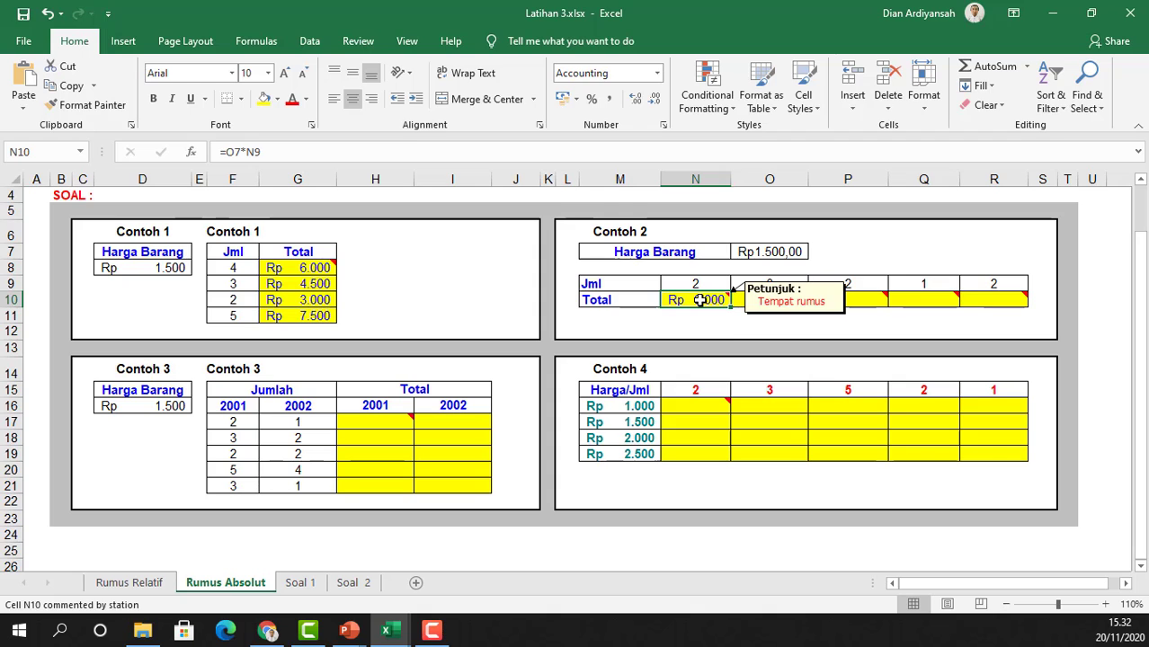
# Lock only the column of the price reference in N10 so the formula is =$O7*N9.
pyautogui.doubleClick(699, 299)
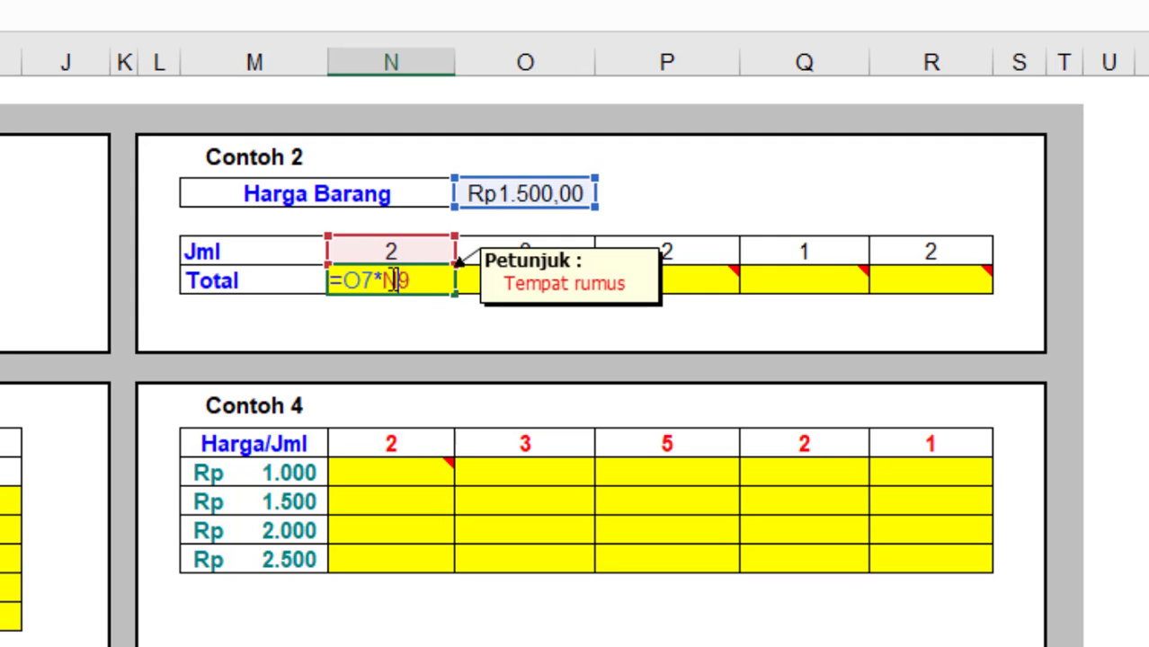
pyautogui.click(362, 282)
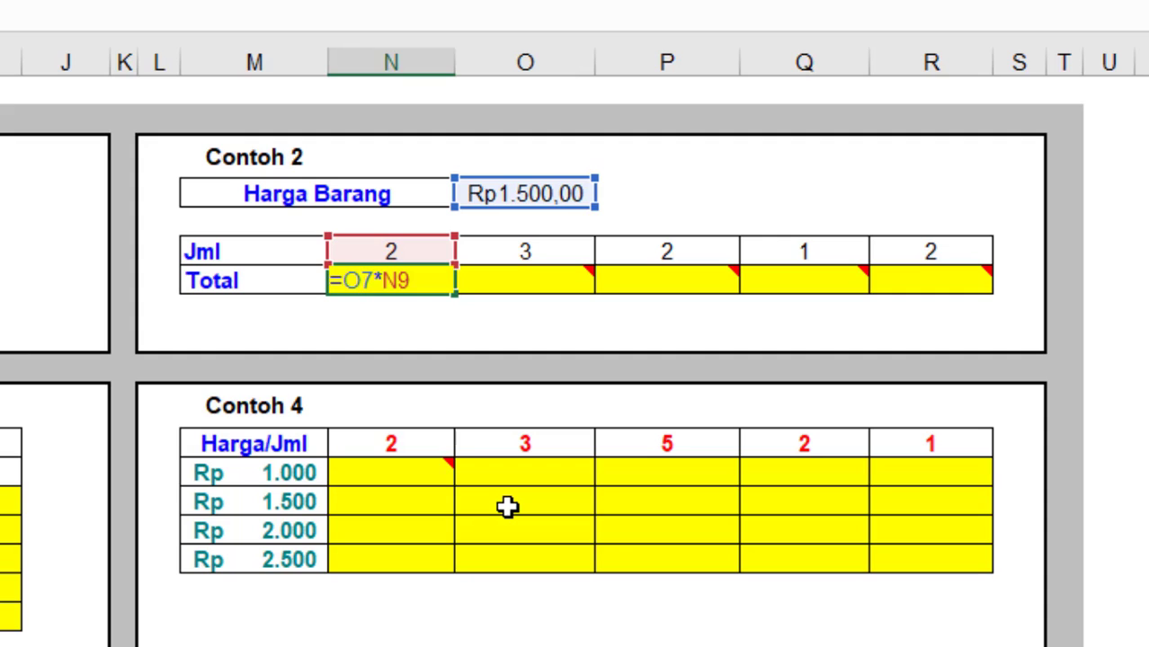
pyautogui.press('F4')
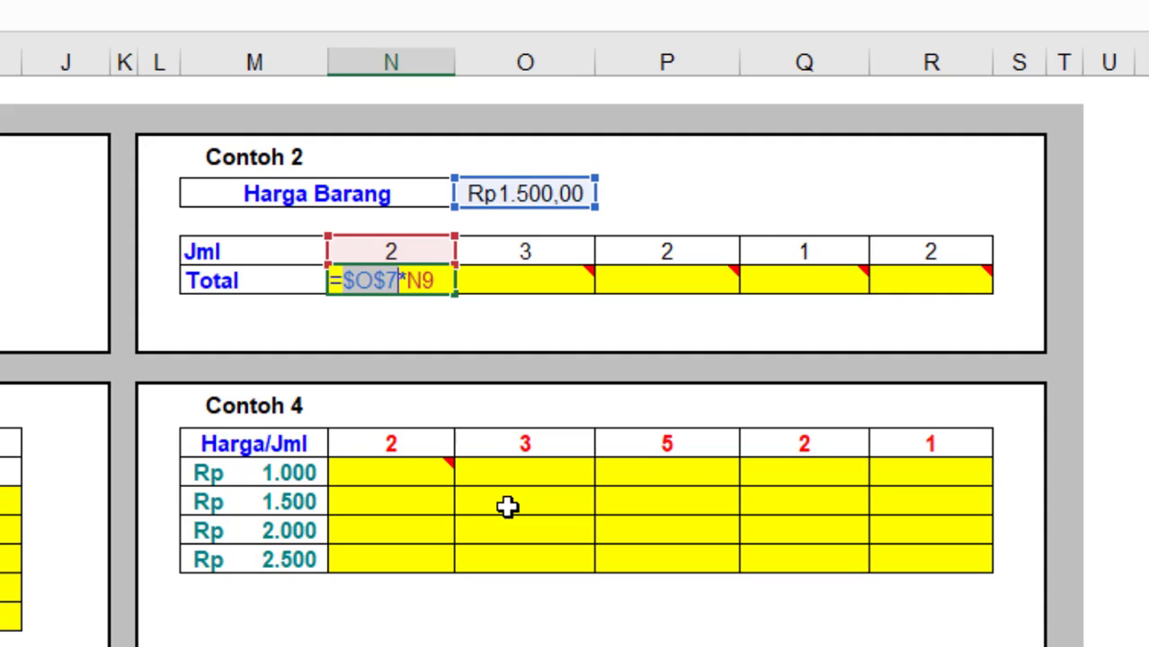
pyautogui.press('F4')
pyautogui.press('F4')
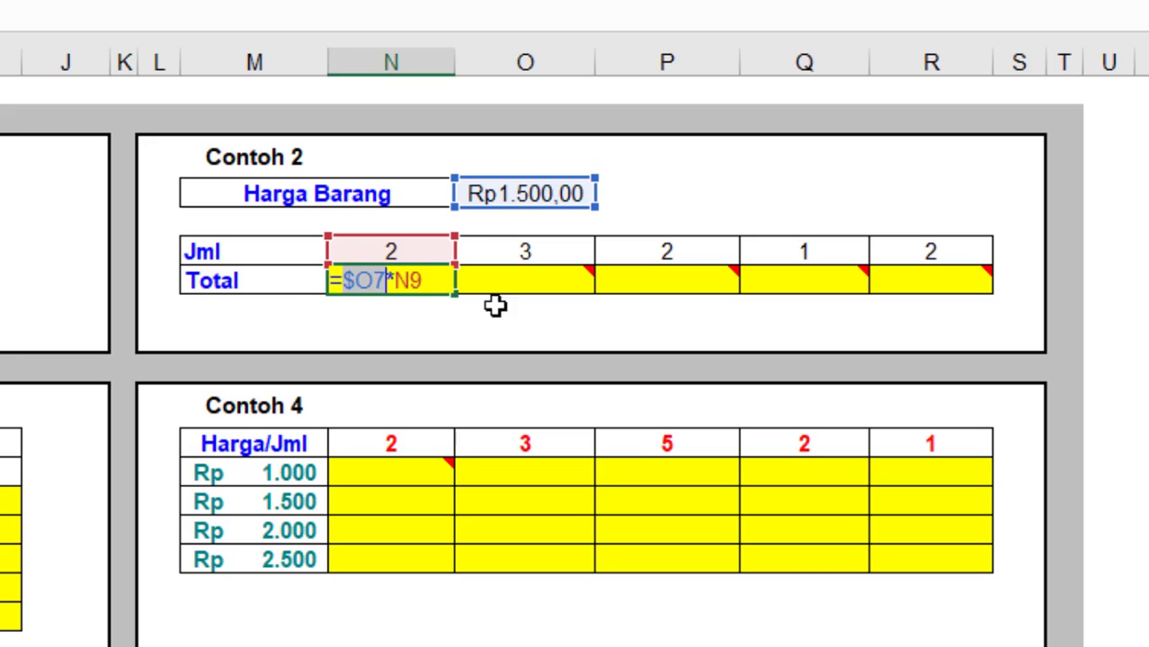
pyautogui.press('Return')
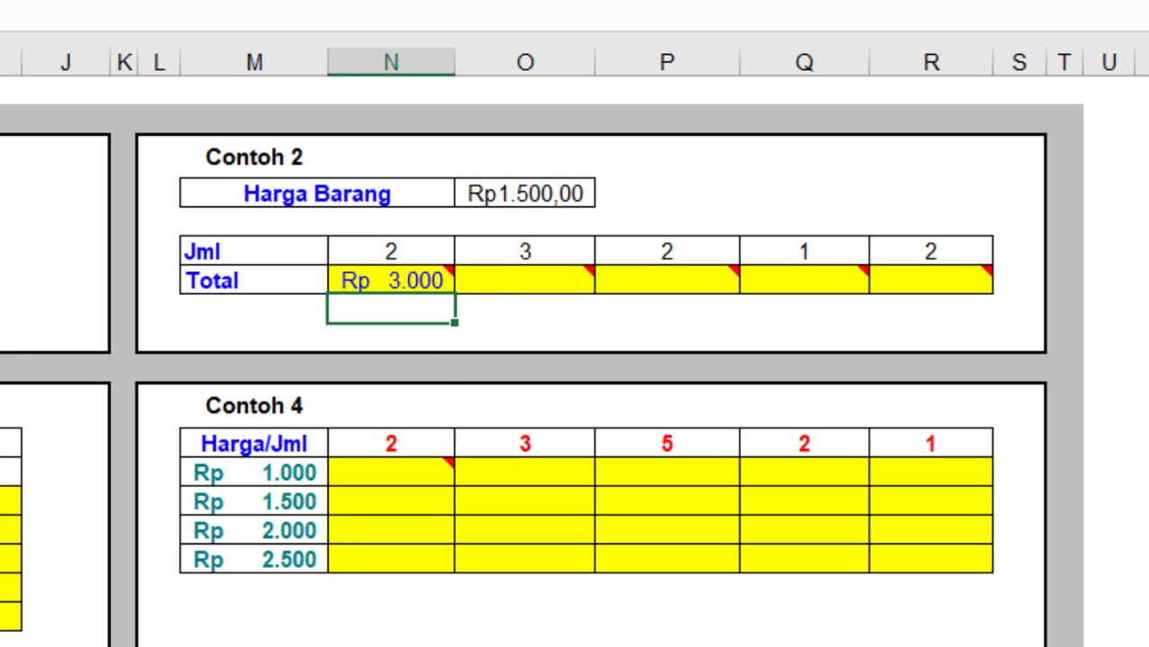
# Fill the N10 formula across to R10 and check the formulas in O10 and N10 against the price cell O7.
pyautogui.click(385, 286)
pyautogui.moveTo(454, 296); pyautogui.dragTo(976, 329)
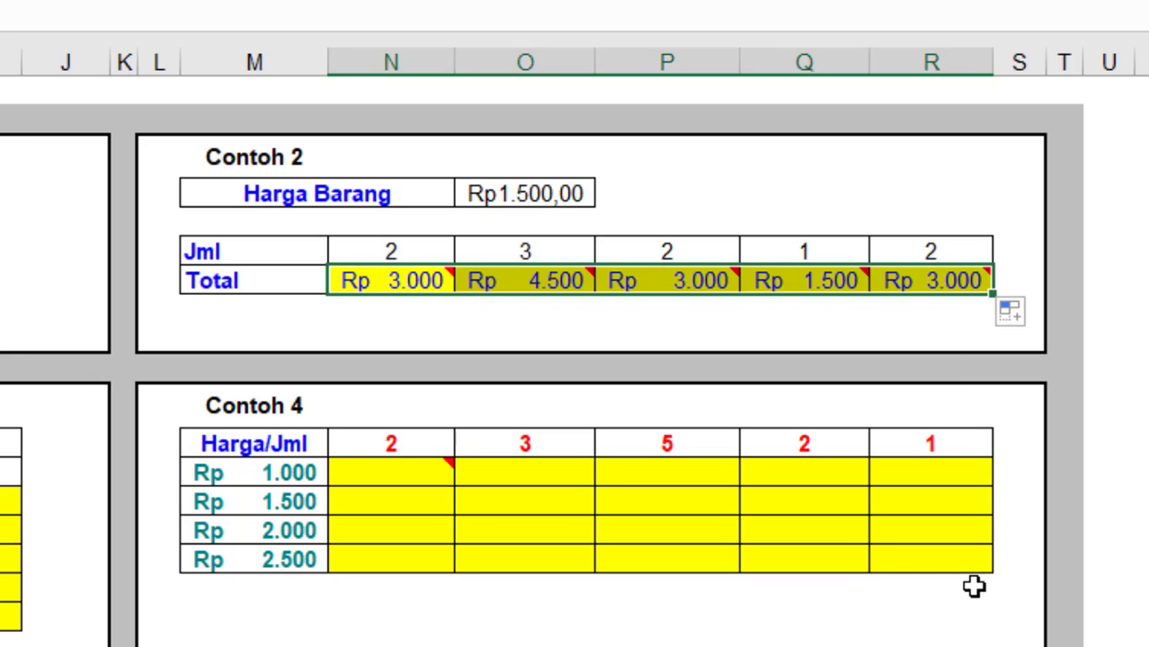
pyautogui.click(497, 278)
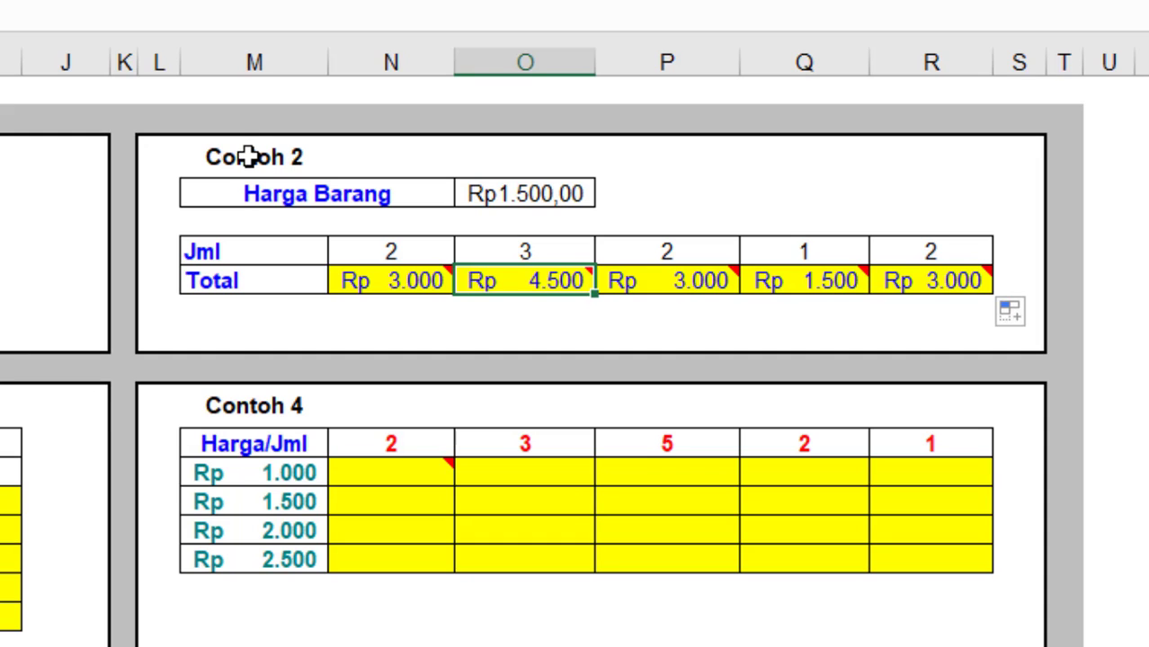
pyautogui.click(386, 275)
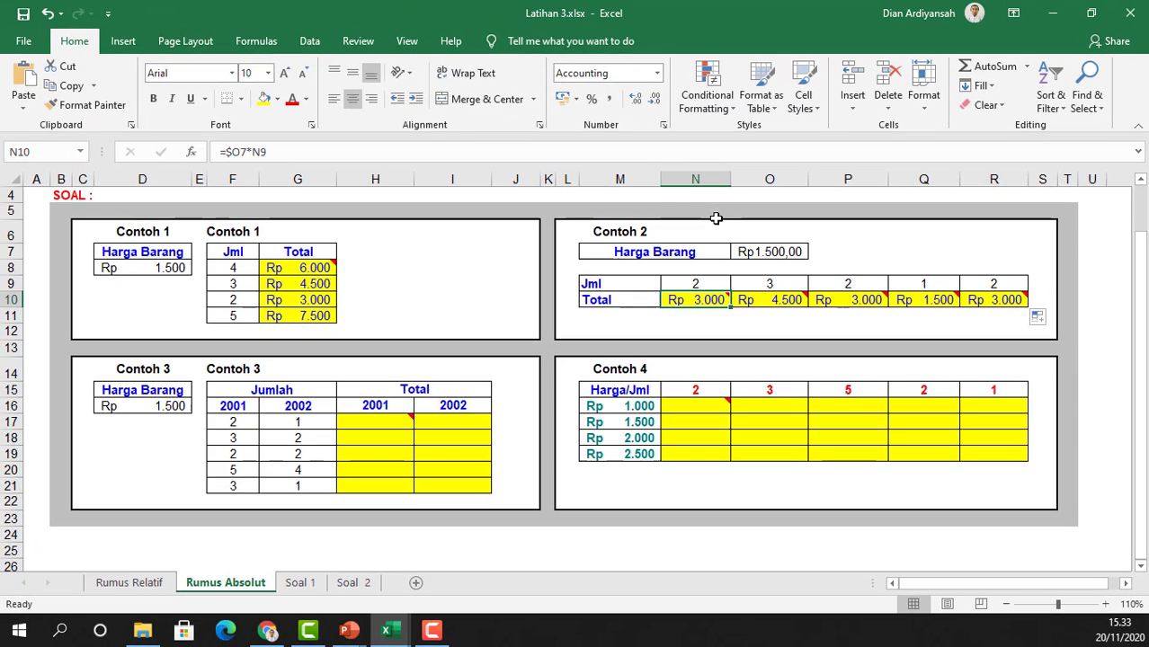
pyautogui.click(759, 252)
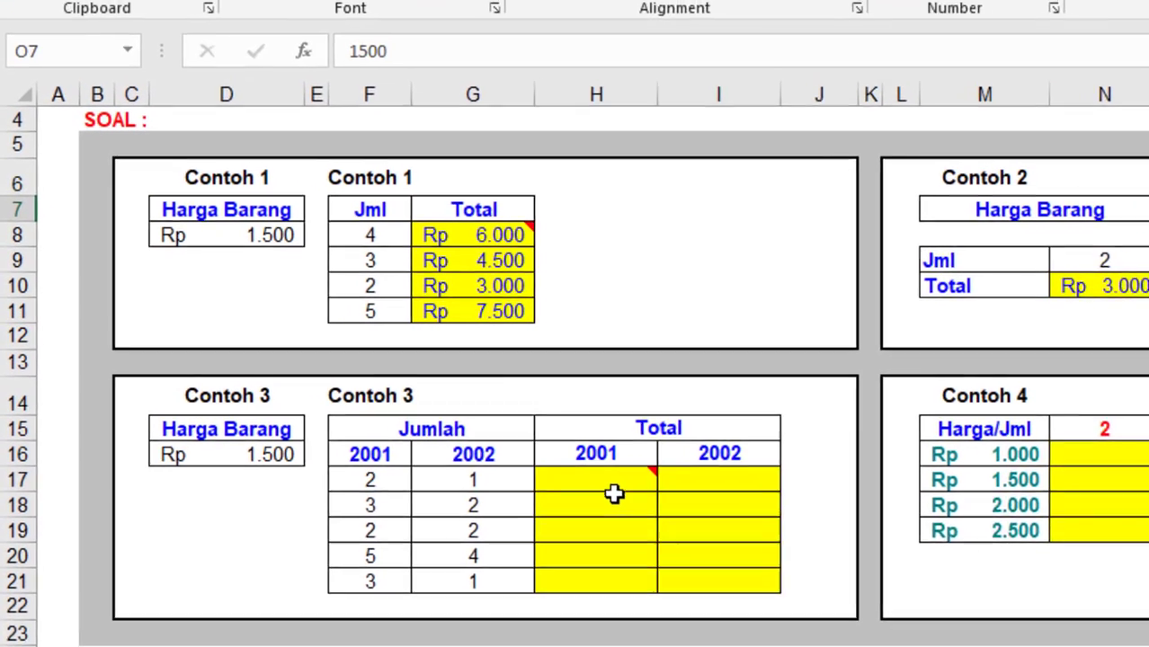
# Enter =D16*F17 in H17, the first 2001 Total cell of Contoh 3.
pyautogui.click(375, 422)
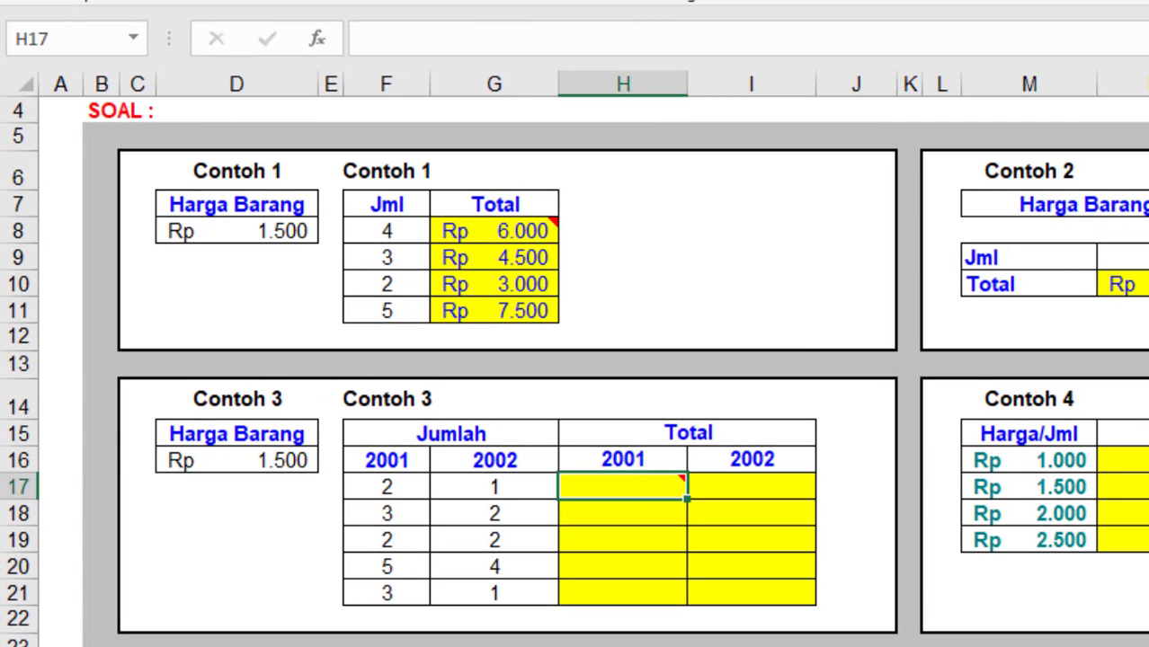
pyautogui.write('=')
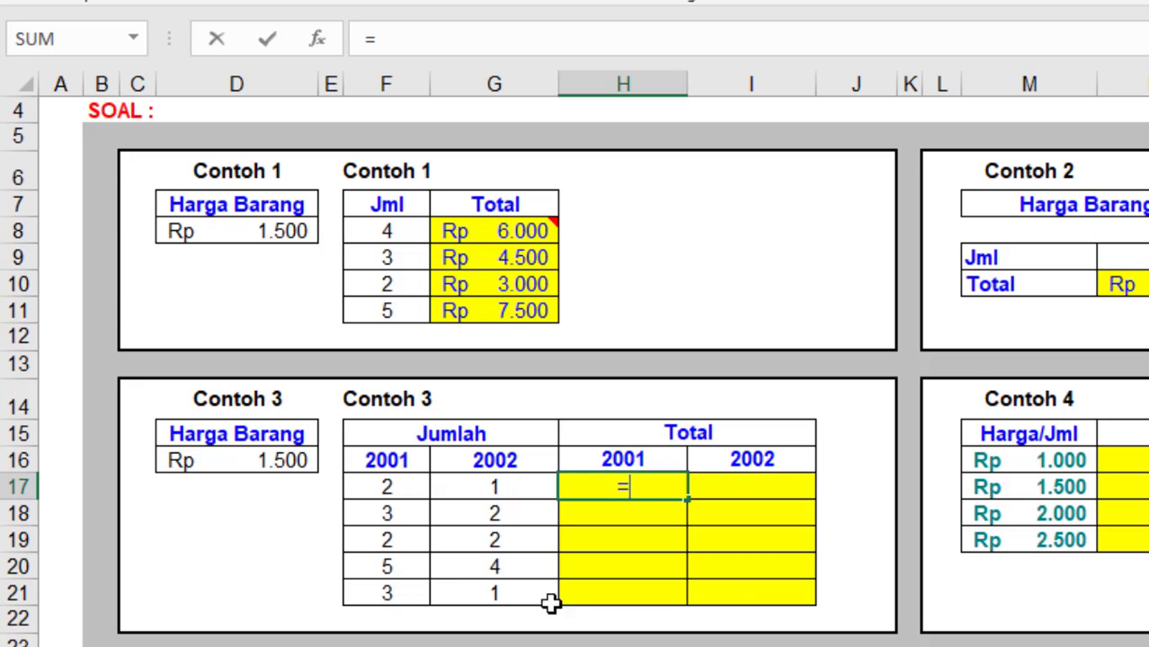
pyautogui.click(252, 460)
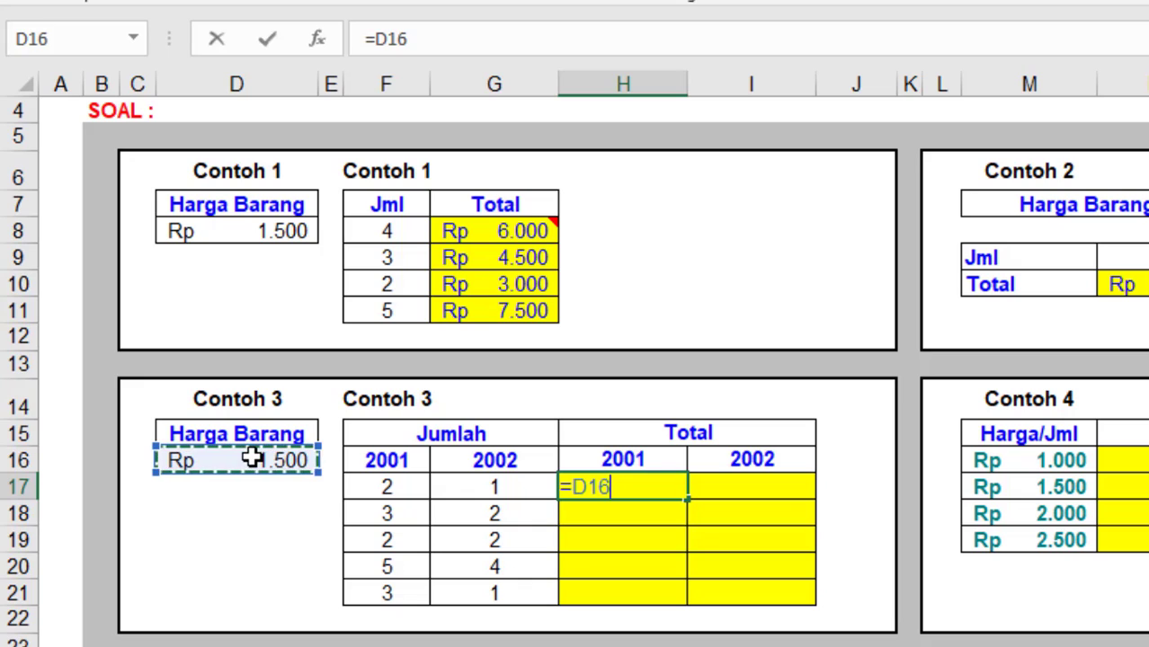
pyautogui.write('*')
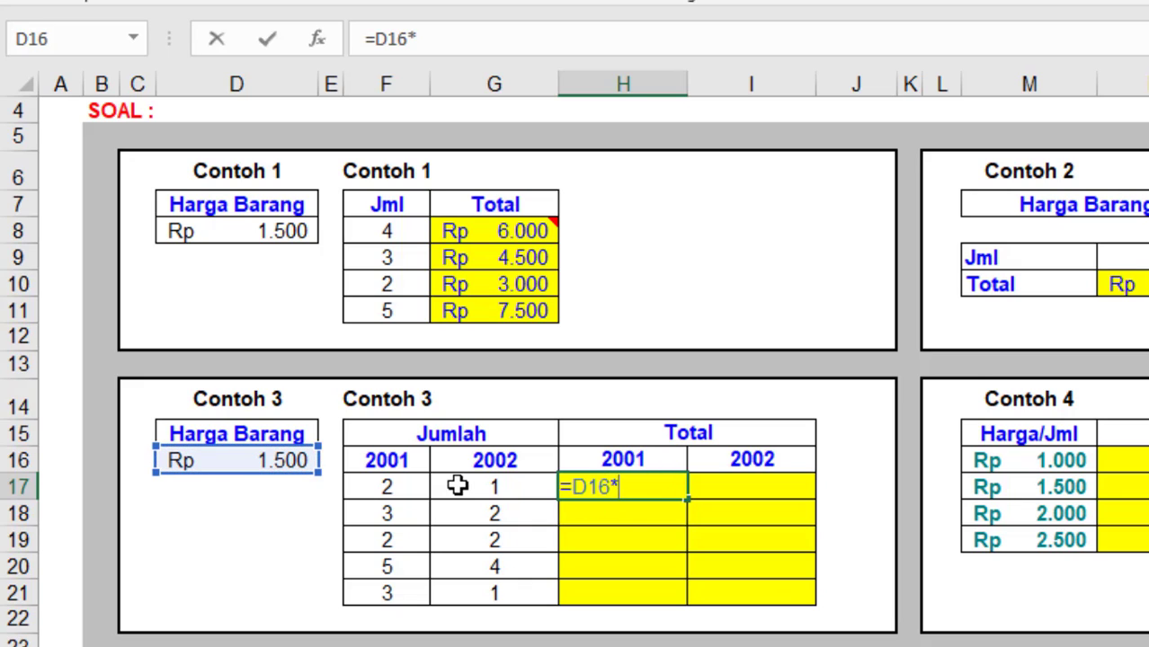
pyautogui.click(376, 487)
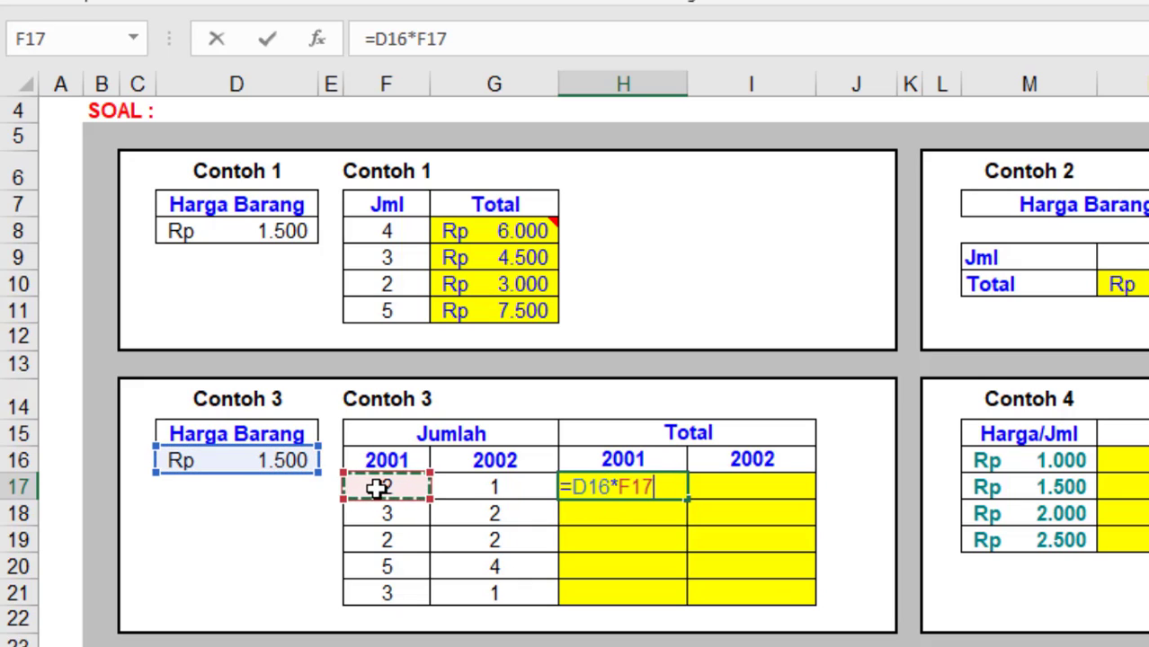
pyautogui.press('Return')
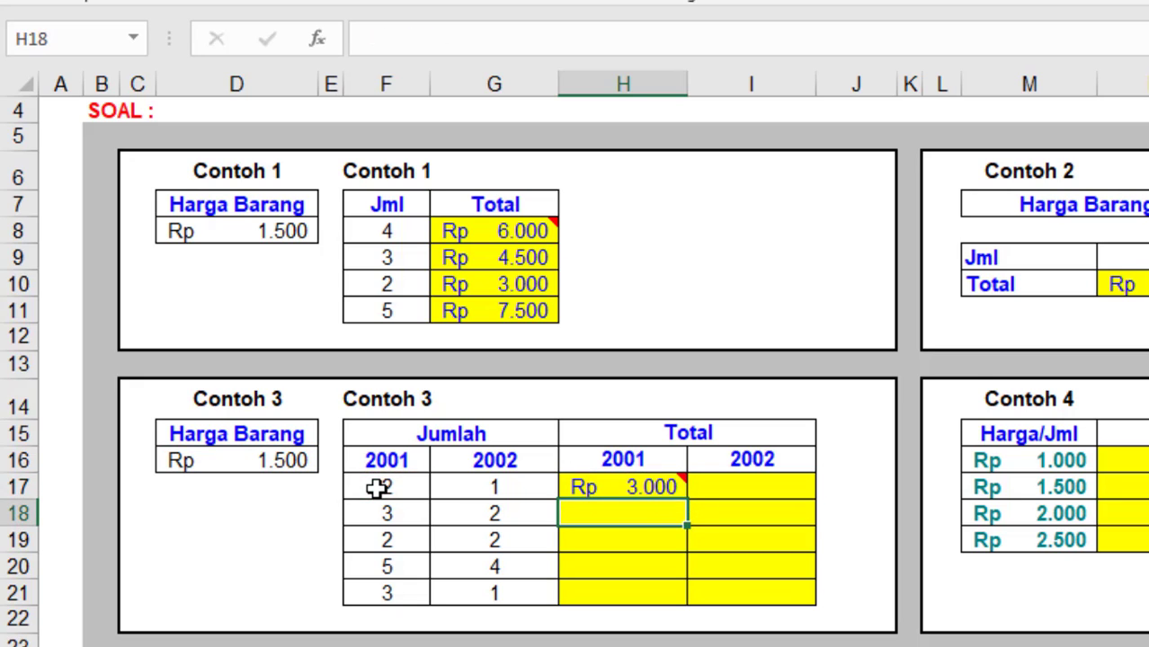
# Try filling the relative H17 formula across H17:I21 and undo the fill.
pyautogui.click(655, 486)
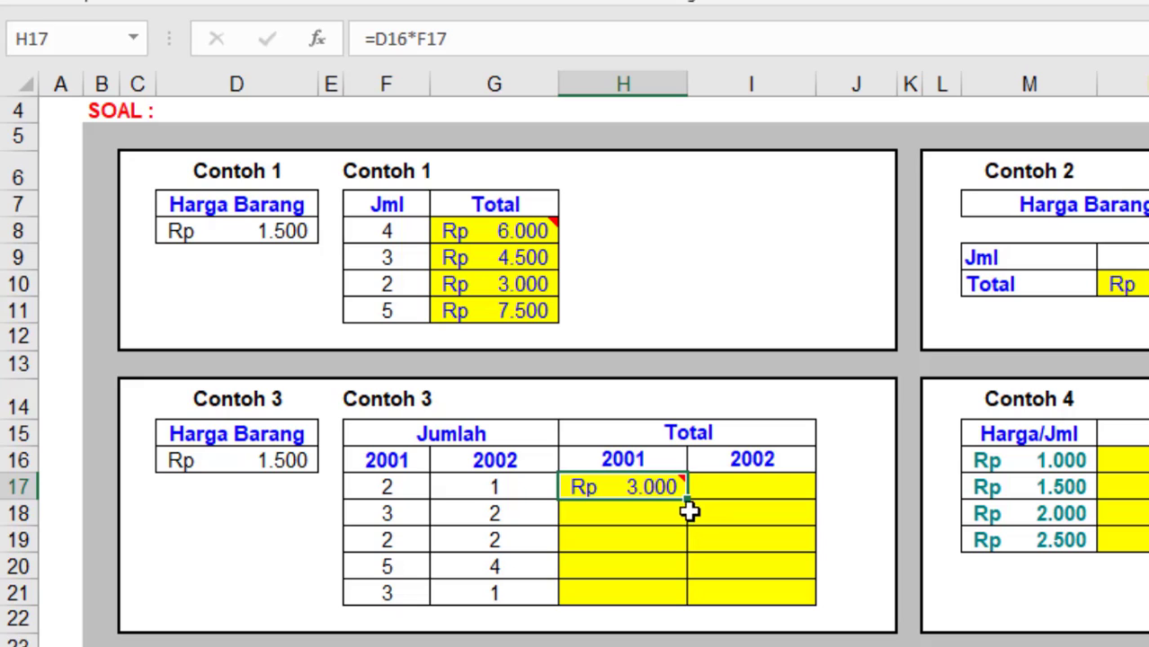
pyautogui.moveTo(687, 501); pyautogui.dragTo(817, 606)
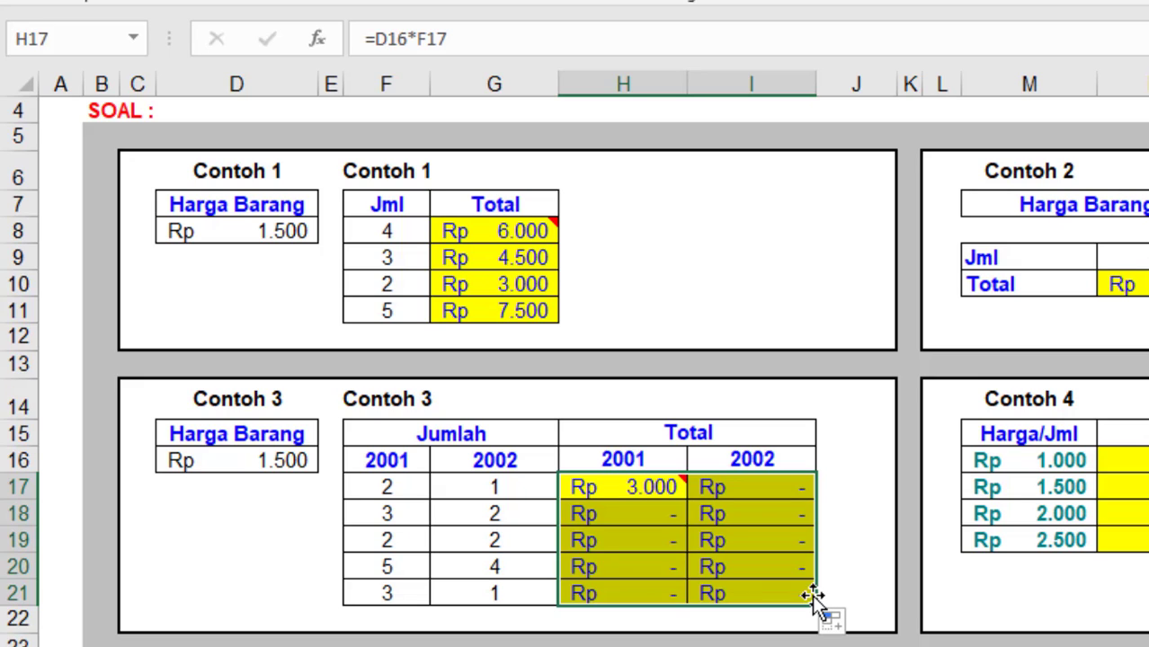
pyautogui.hotkey('ctrl', 'z')
pyautogui.hotkey('ctrl', 'z')
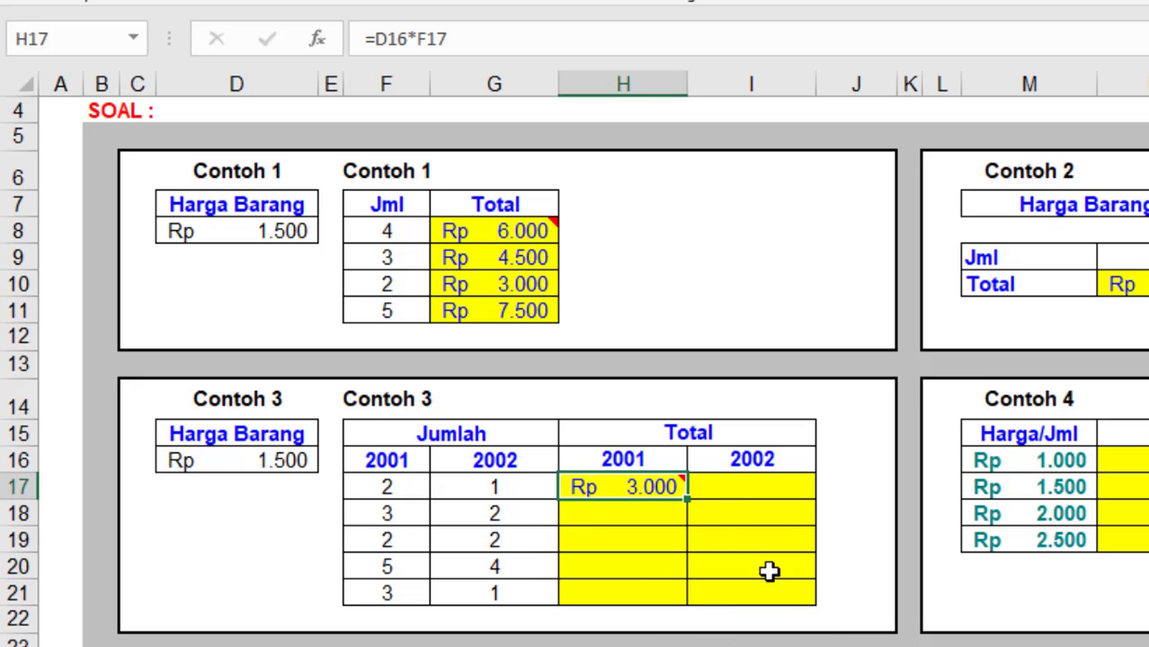
# Examine the downward and sideways copy directions from H17 in Contoh 3 and the price cell D16 it refers to.
pyautogui.moveTo(640, 487)
pyautogui.moveTo(635, 486); pyautogui.dragTo(614, 599)
pyautogui.click(608, 484)
pyautogui.moveTo(608, 483); pyautogui.dragTo(757, 488)
pyautogui.click(626, 486)
pyautogui.click(235, 463)
pyautogui.click(618, 486)
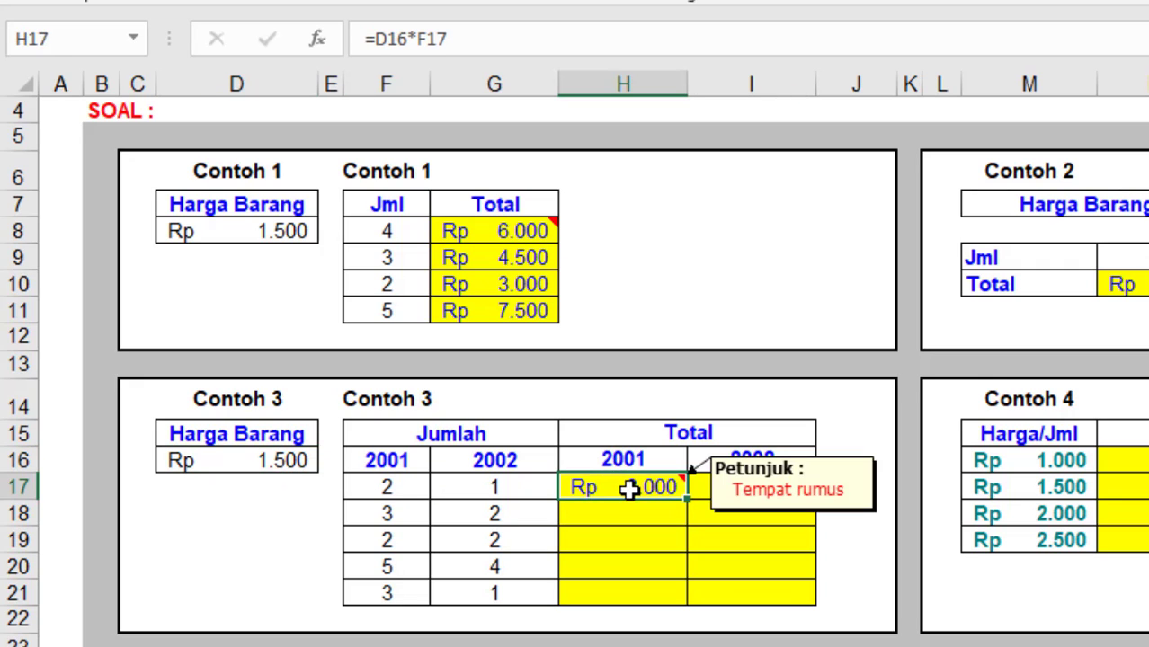
# Make the price reference in H17 fully absolute as =$D$16*F17 and fill the formula through H17:I21.
pyautogui.doubleClick(629, 487)
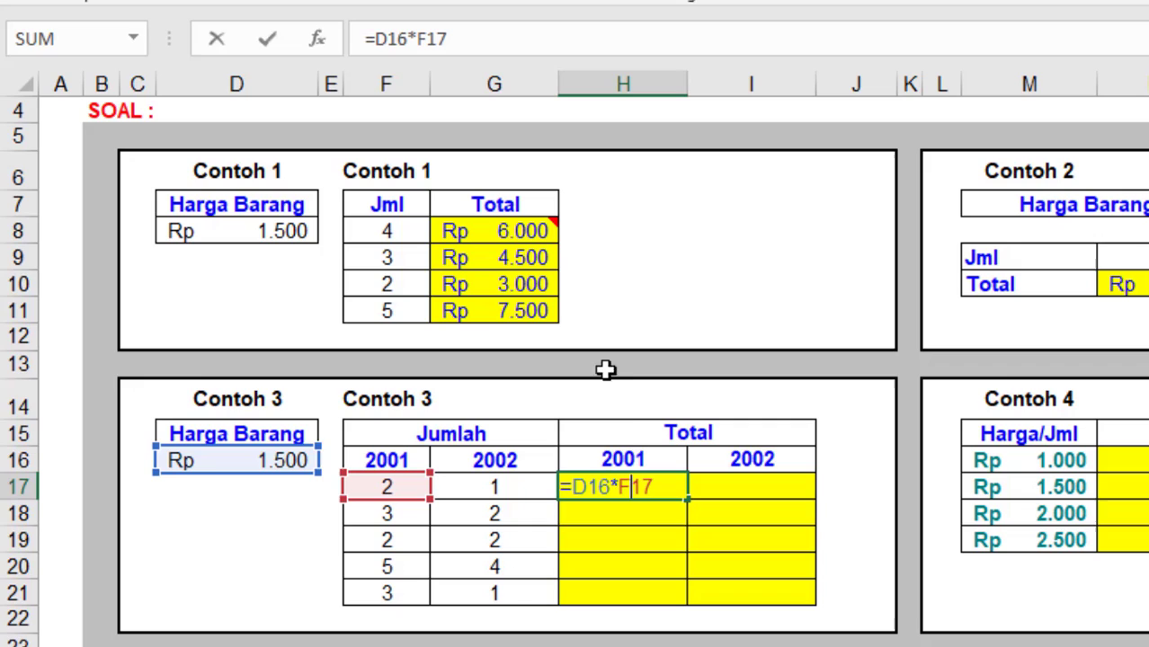
pyautogui.click(587, 487)
pyautogui.press('F4')
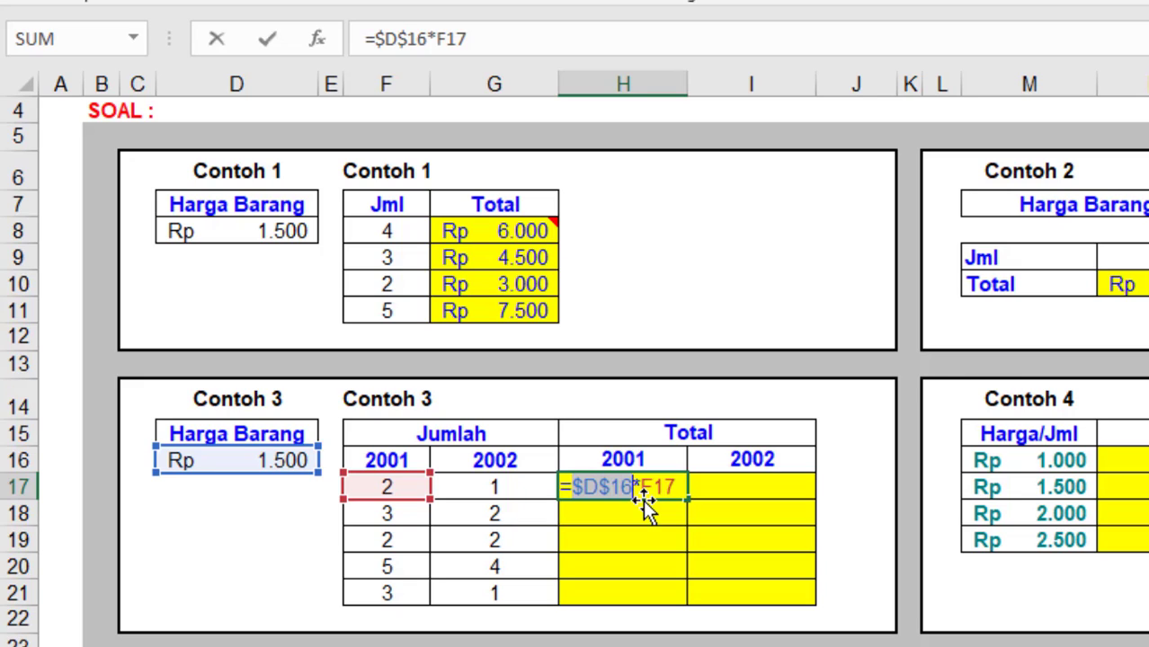
pyautogui.press('Return')
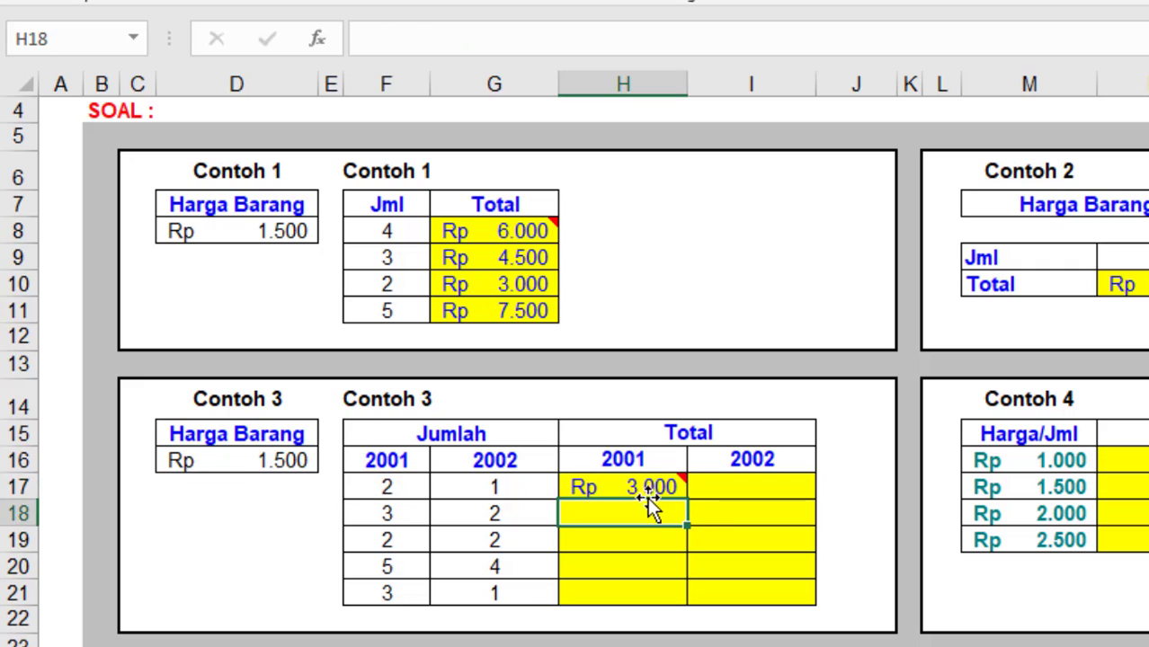
pyautogui.click(653, 484)
pyautogui.moveTo(688, 502); pyautogui.dragTo(847, 611)
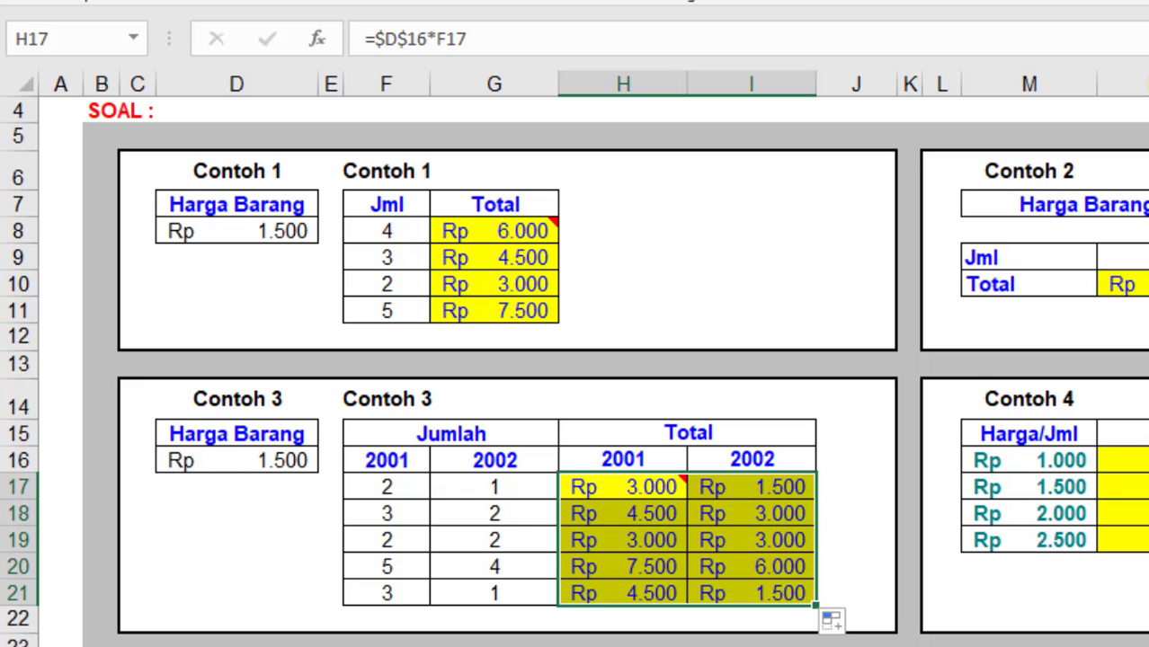
# Examine the fully absolute price formula in H17 and its sideways copy direction to I17, comparing it with the first Contoh 1 total.
pyautogui.click(609, 491)
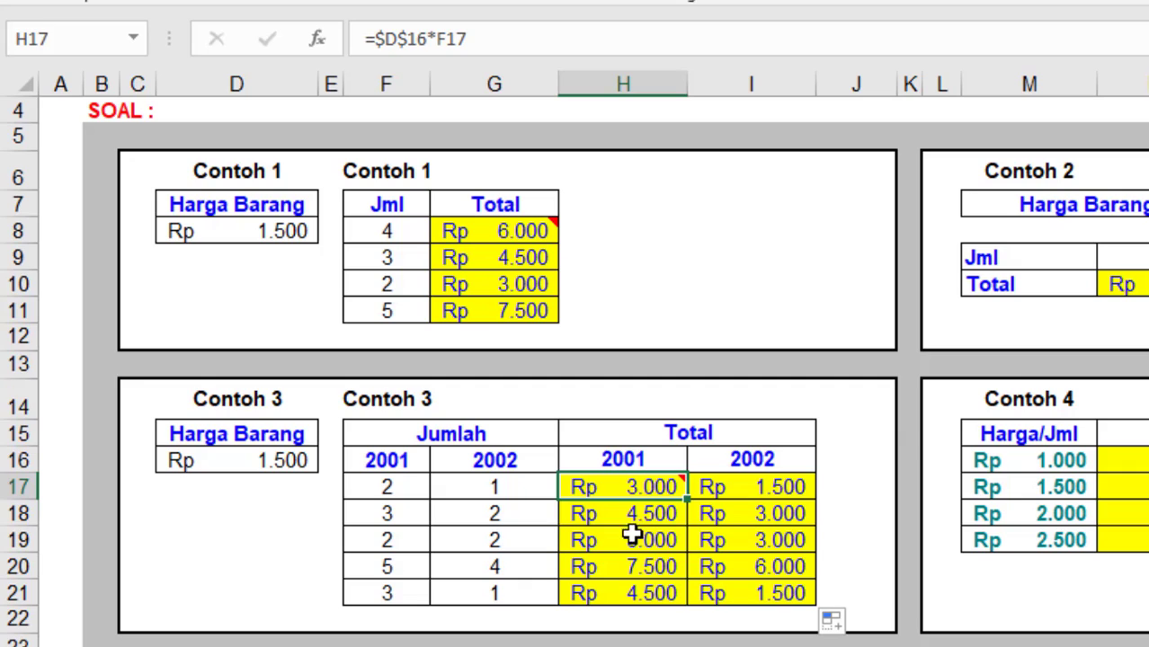
pyautogui.moveTo(468, 233)
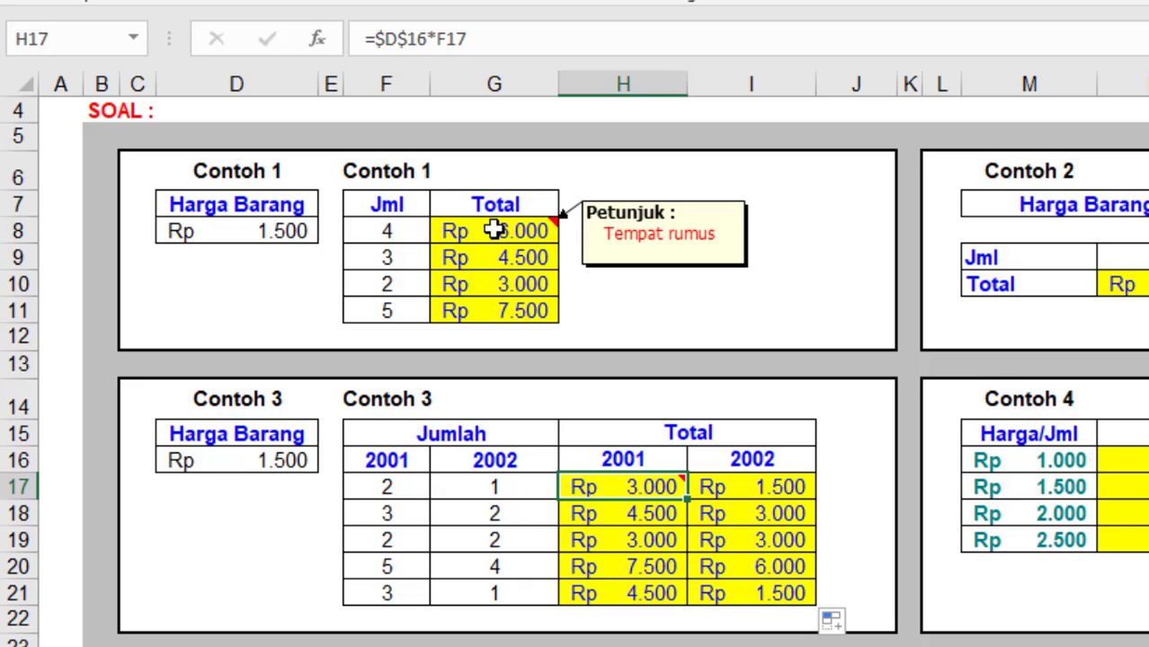
pyautogui.moveTo(629, 487)
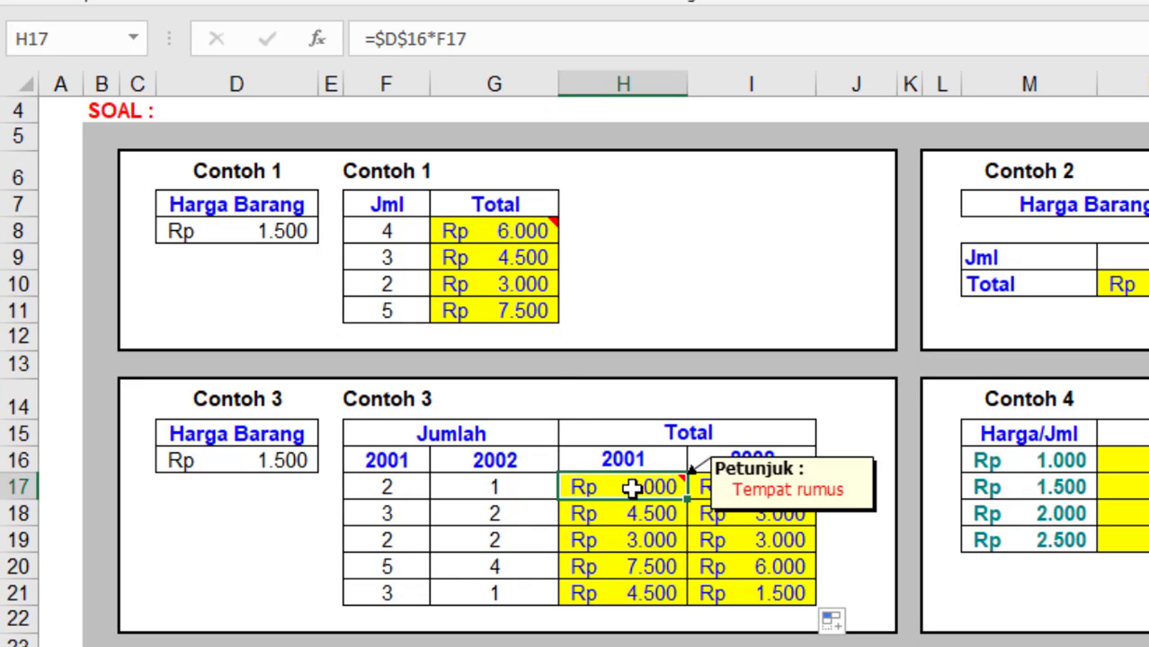
pyautogui.keyDown('shift'); pyautogui.click(728, 489); pyautogui.keyUp('shift')
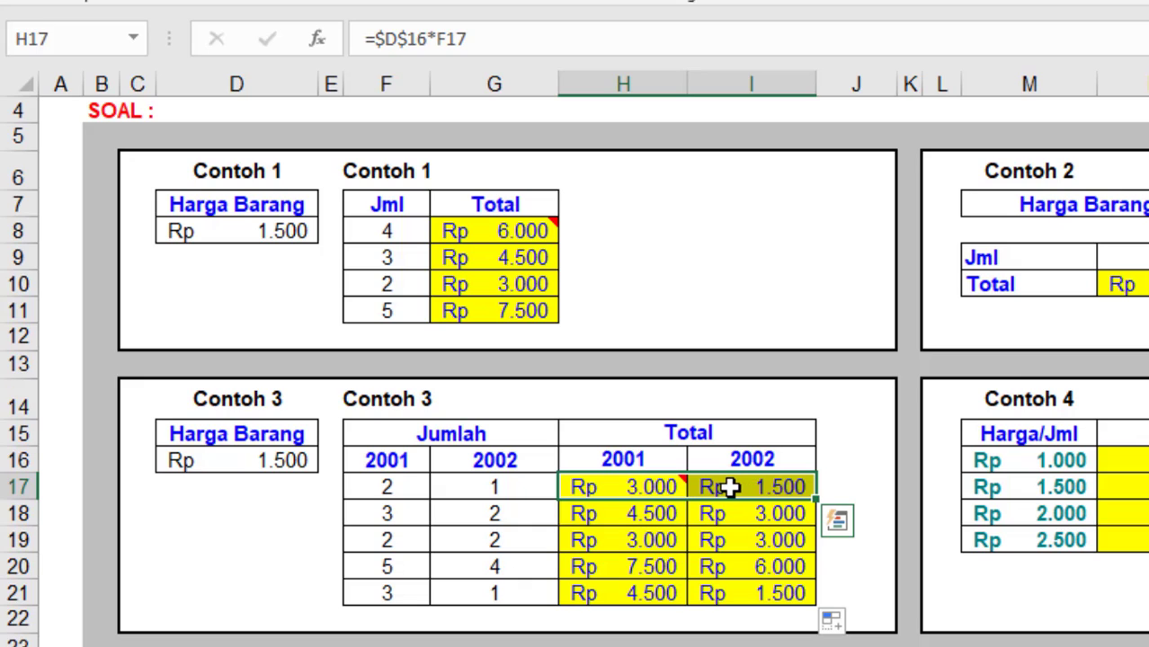
pyautogui.moveTo(636, 491)
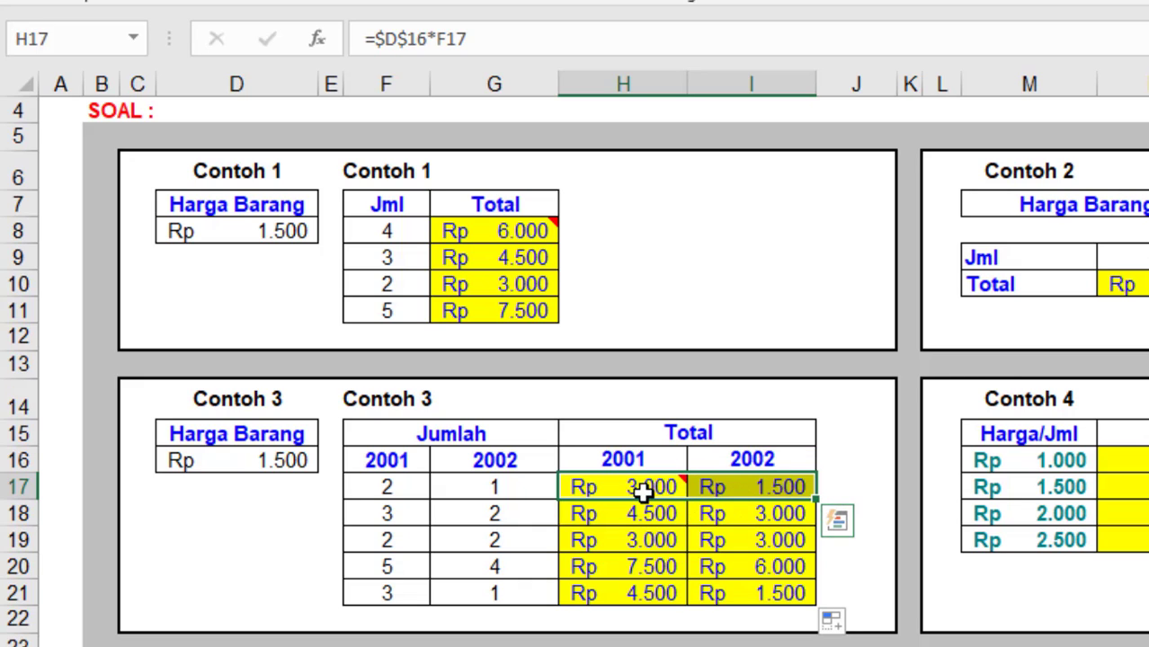
pyautogui.click(648, 487)
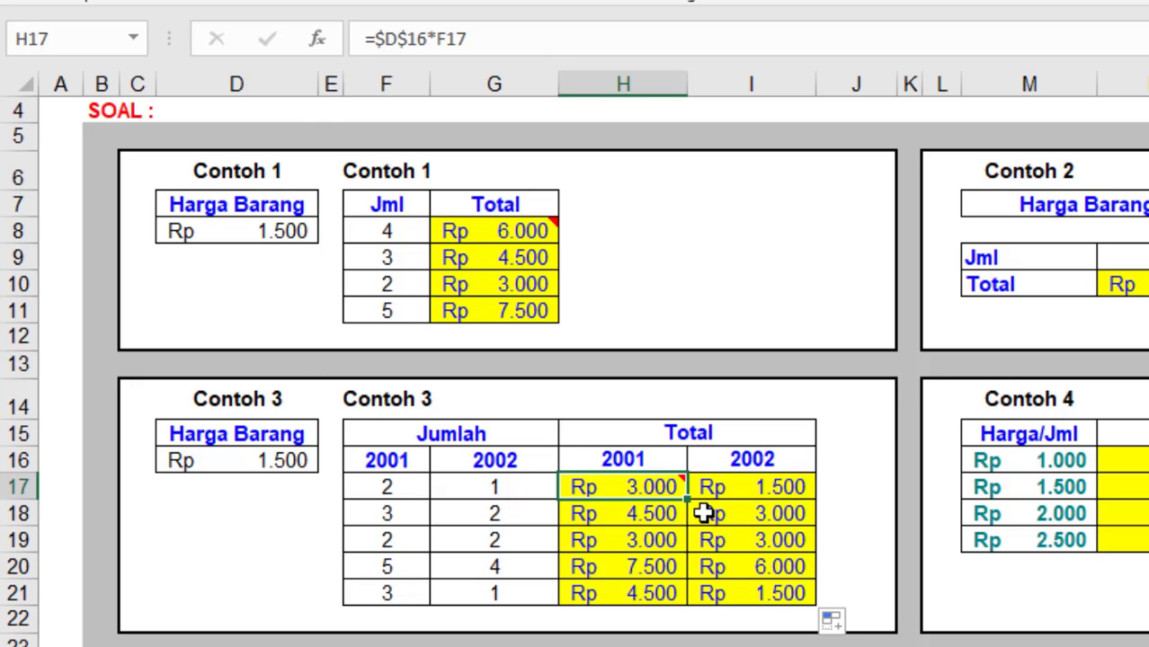
pyautogui.moveTo(643, 487)
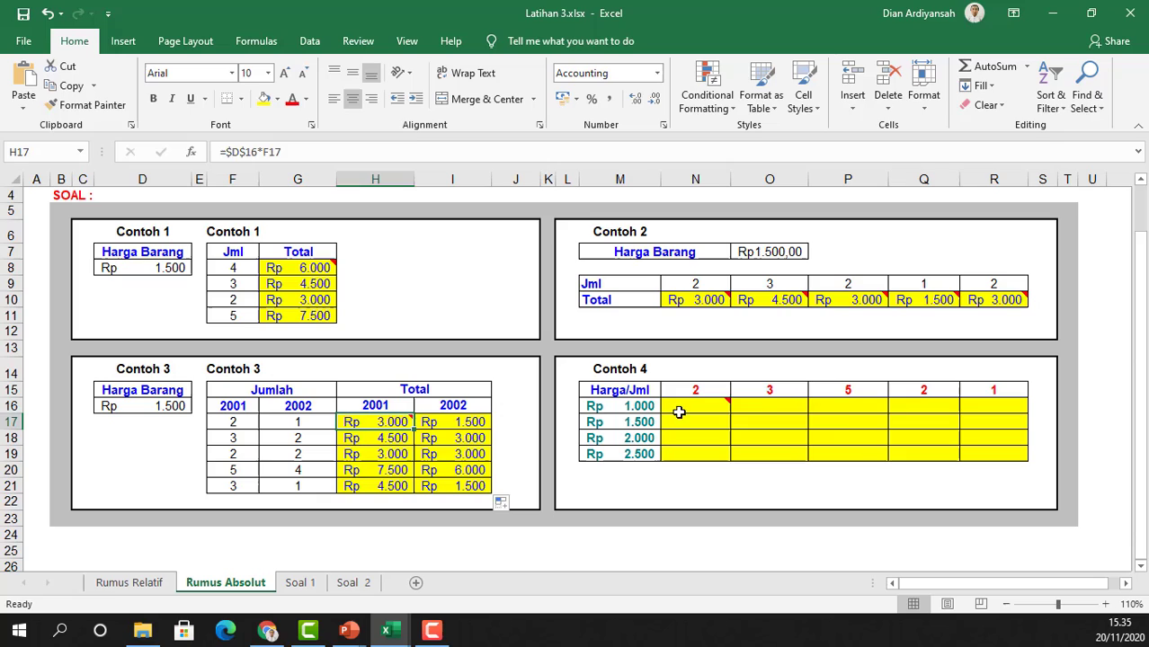
# Enter =M16*N15 in N16, the first cell of the Contoh 4 price-by-quantity table.
pyautogui.click(679, 412)
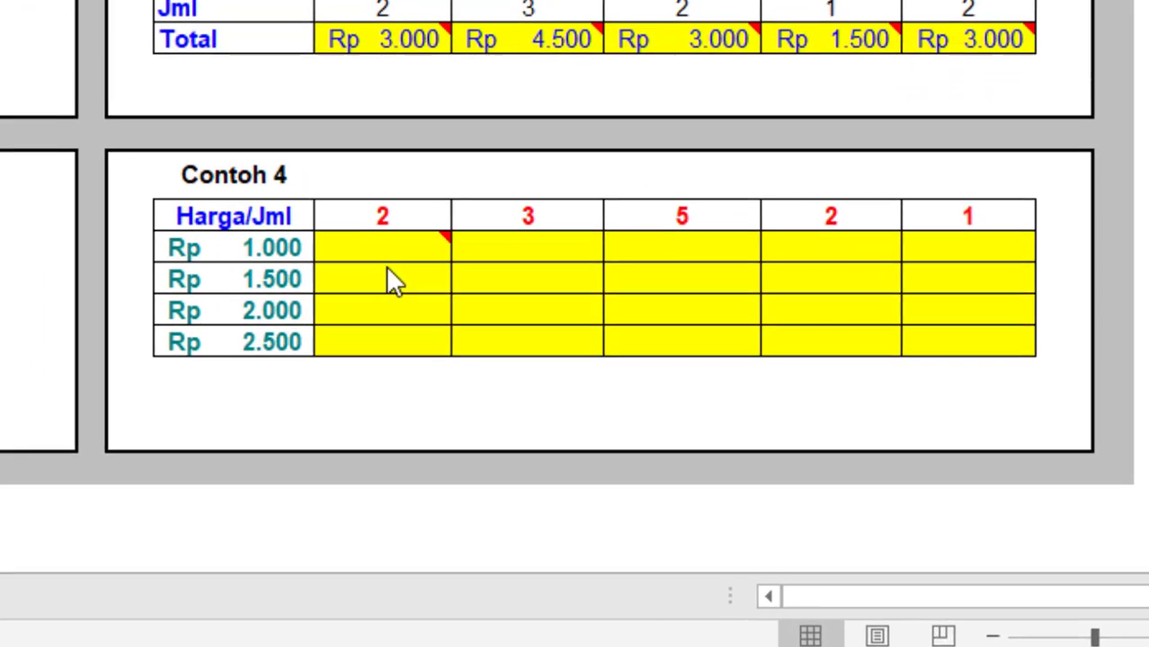
pyautogui.click(385, 251)
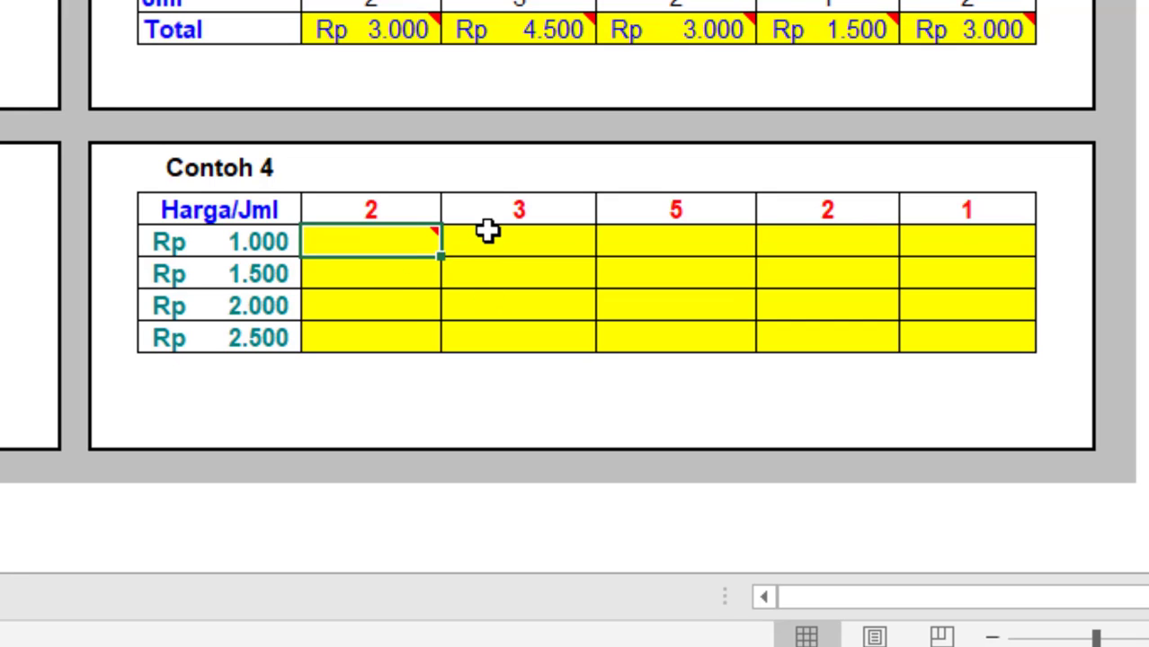
pyautogui.write('=')
pyautogui.click(225, 242)
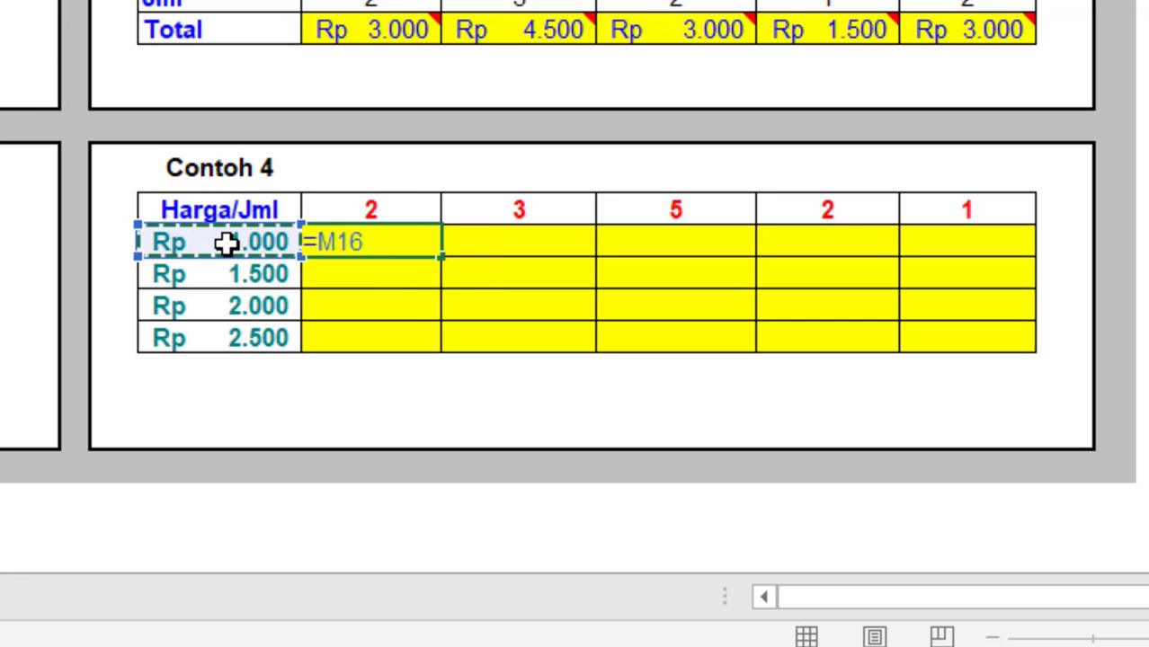
pyautogui.write('*')
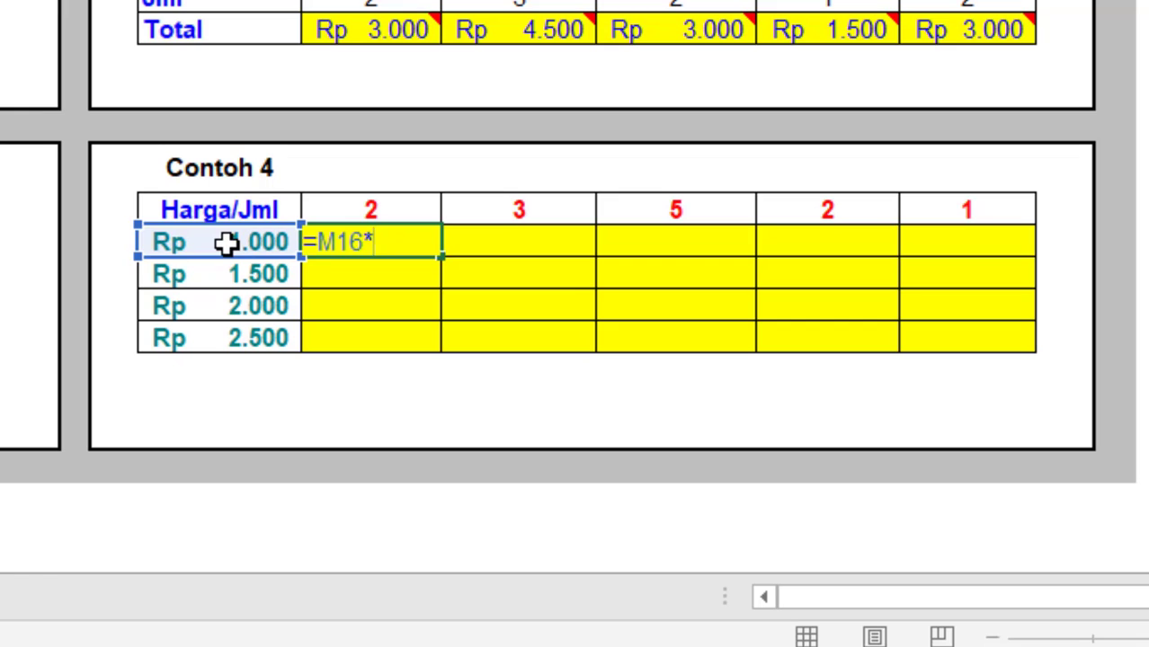
pyautogui.click(364, 214)
pyautogui.press('Return')
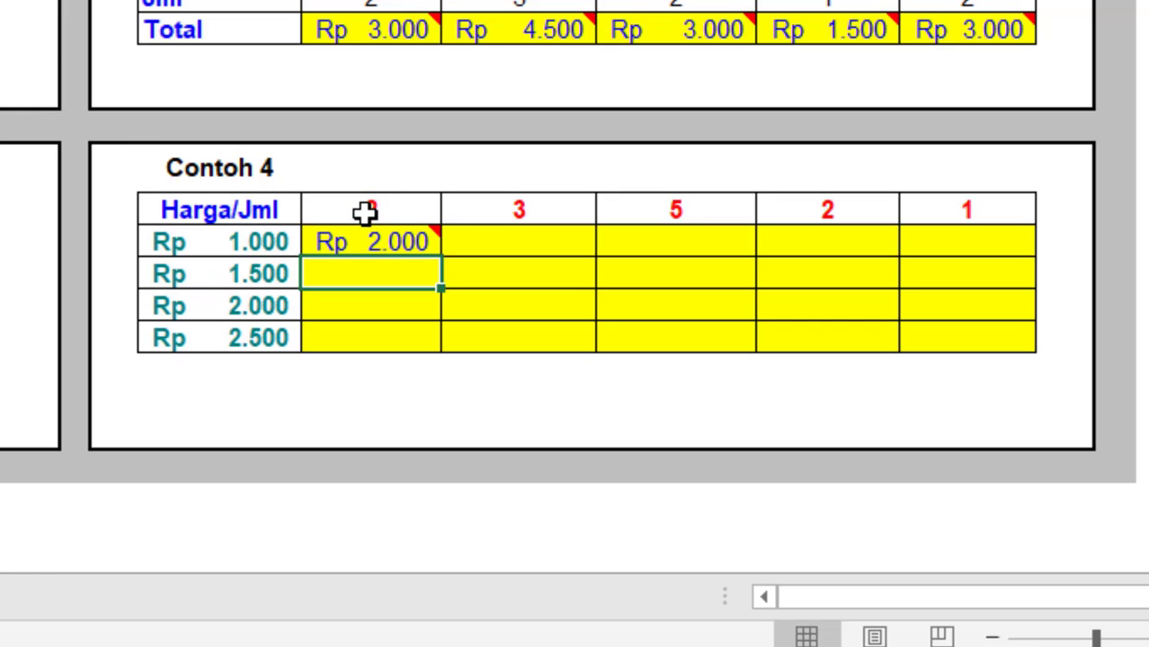
# Enter =M17*N15 in N17 to multiply the second Contoh 4 price by the first quantity.
pyautogui.write('=')
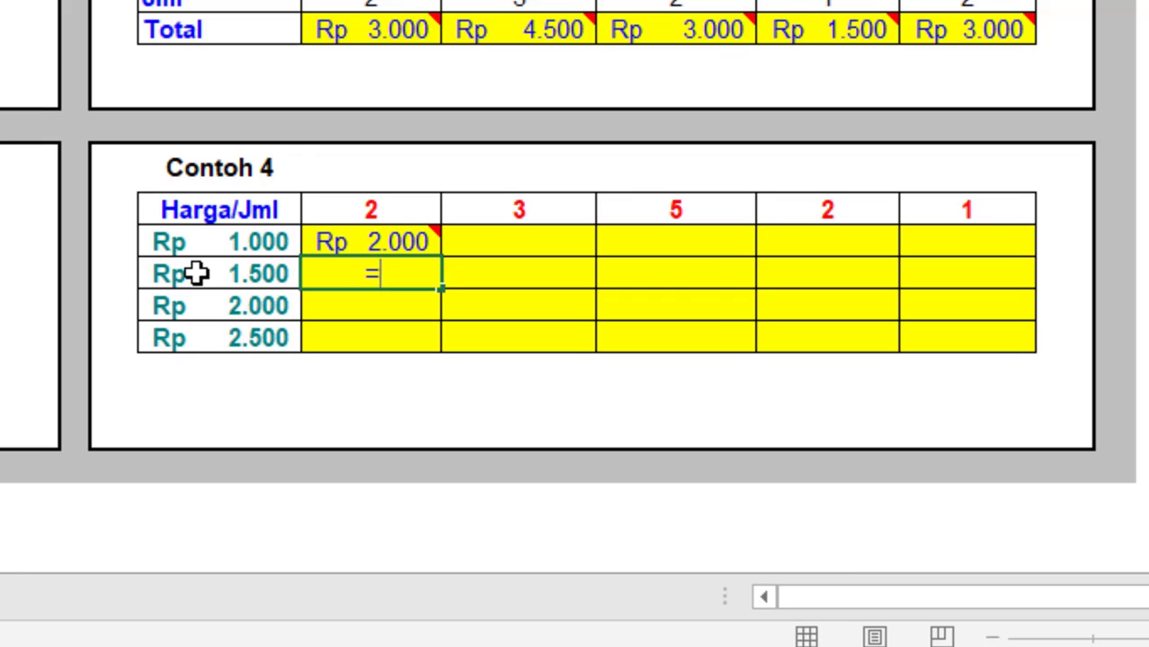
pyautogui.click(196, 274)
pyautogui.write('*')
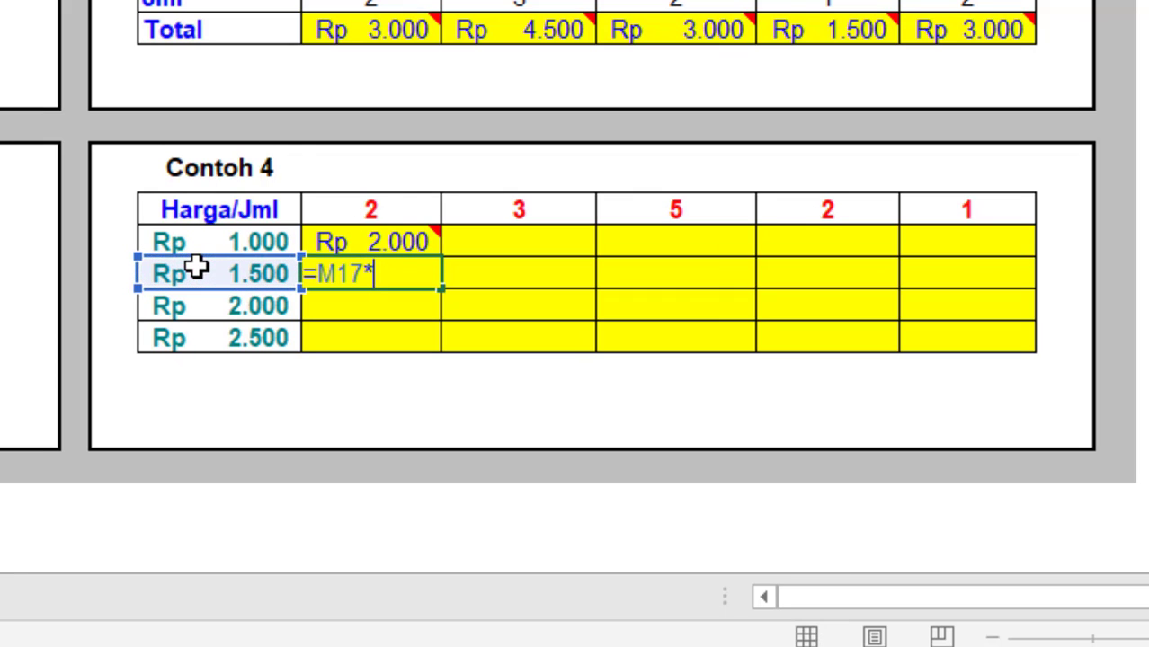
pyautogui.click(362, 214)
pyautogui.press('Return')
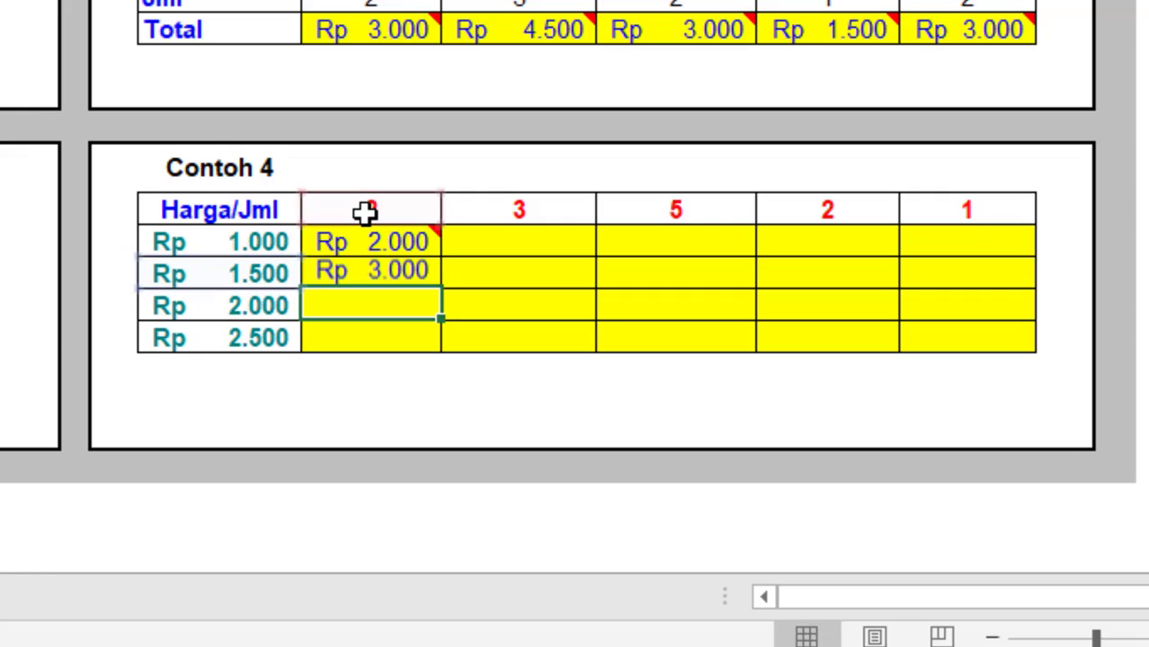
# Enter =M16*O15 in O16 to multiply the first Contoh 4 price by the second quantity.
pyautogui.click(477, 241)
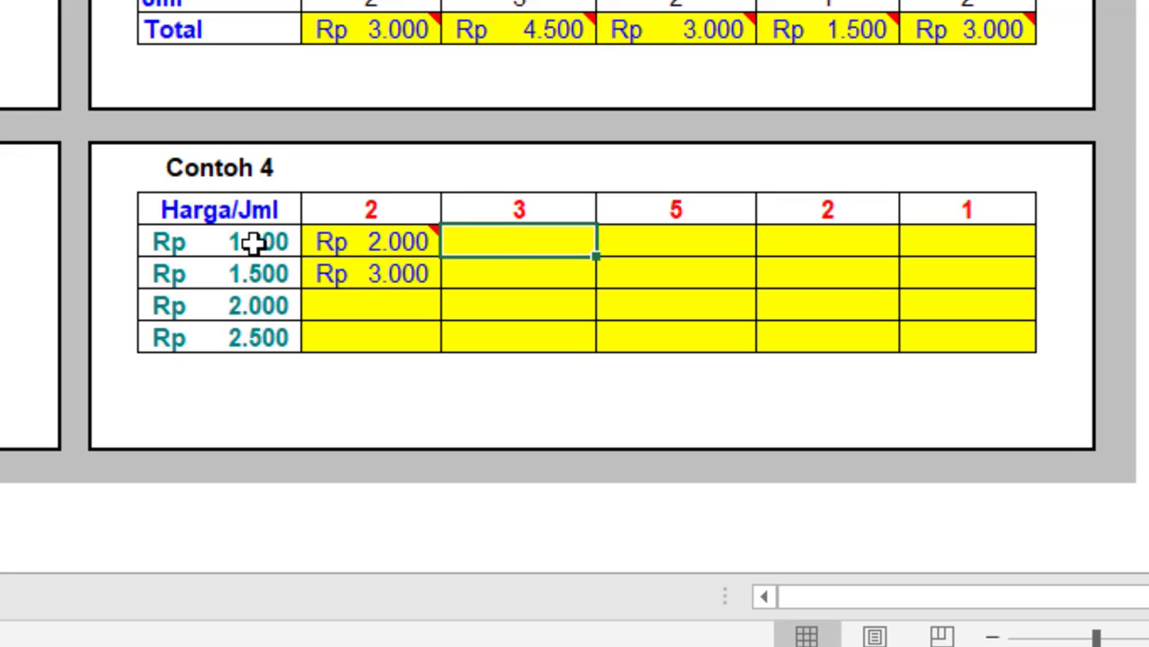
pyautogui.write('=')
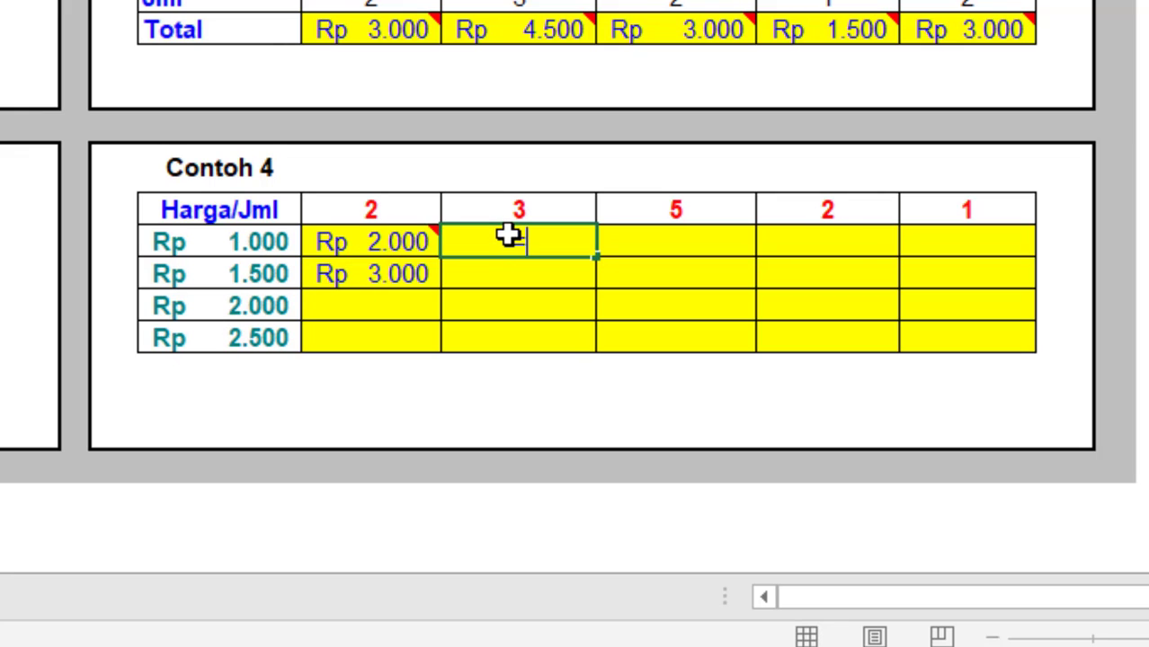
pyautogui.click(263, 243)
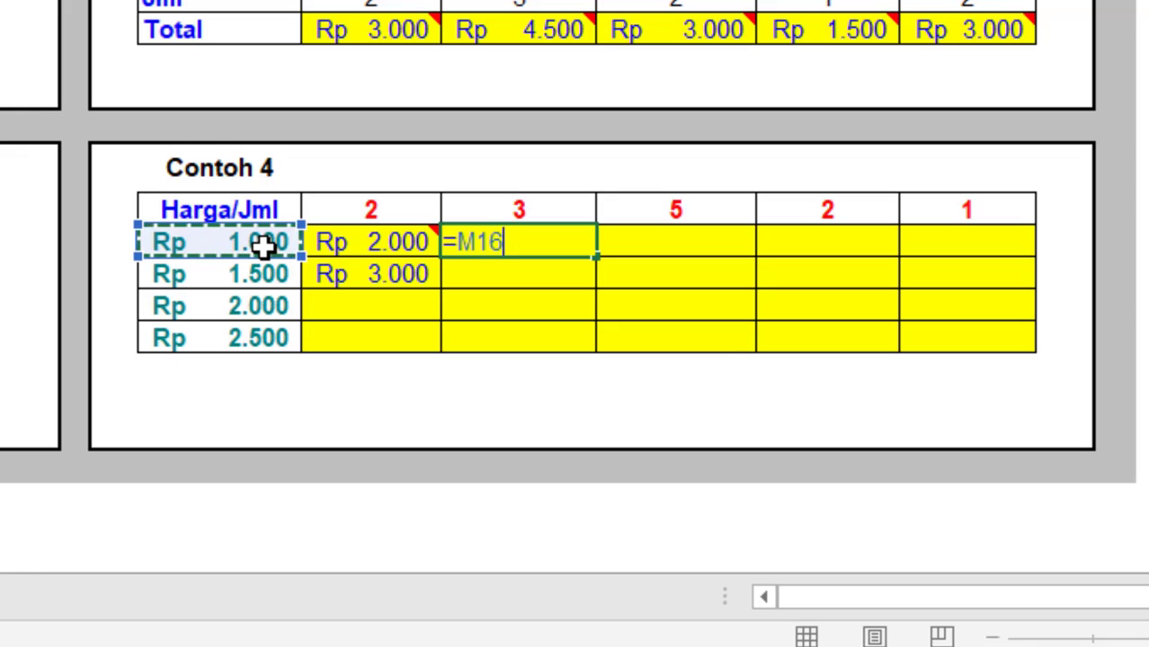
pyautogui.write('*')
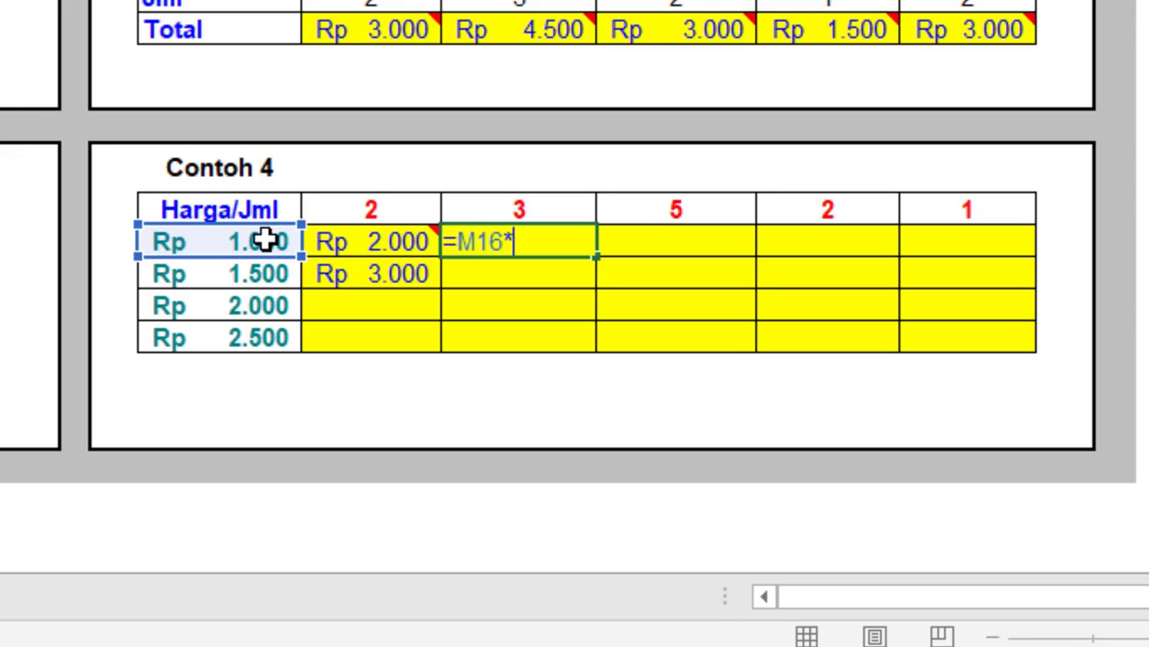
pyautogui.click(524, 205)
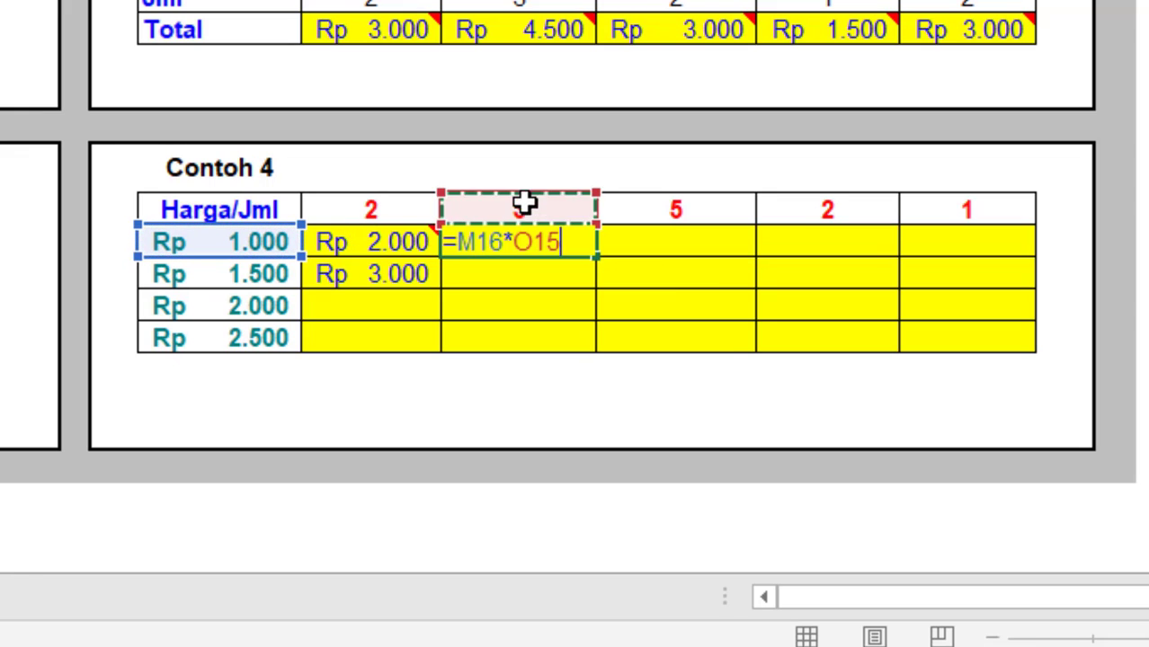
pyautogui.press('Return')
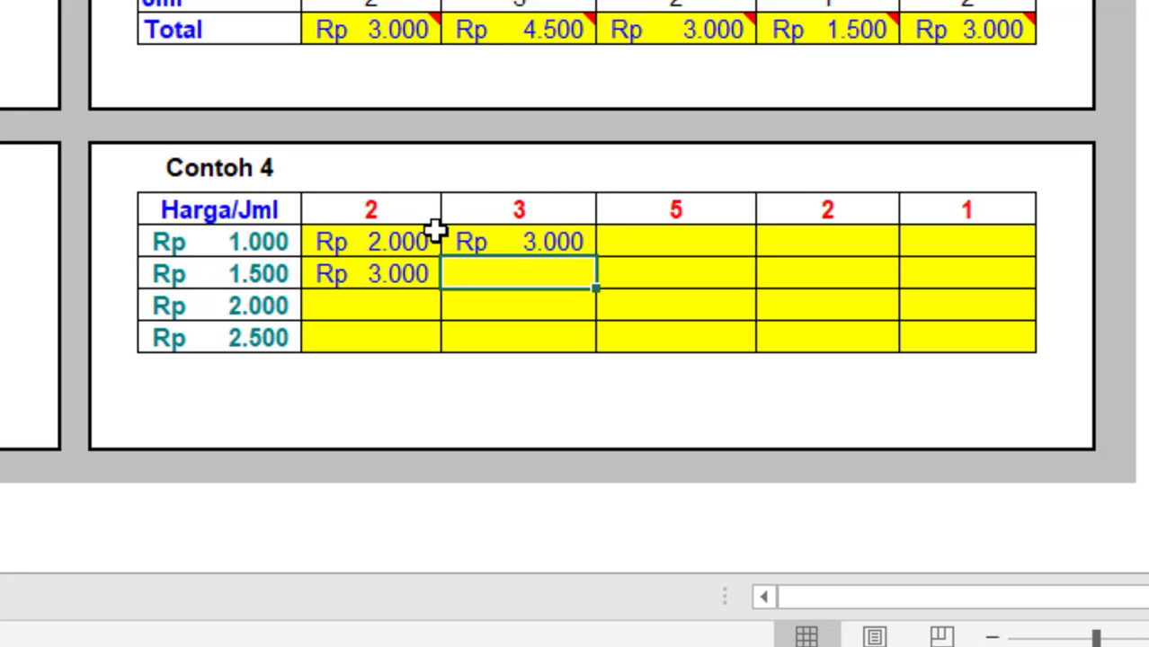
# Compare the formulas in N16, N17 and O16 of Contoh 4 to see which row or column references change in each direction.
pyautogui.moveTo(437, 227)
pyautogui.click(372, 243)
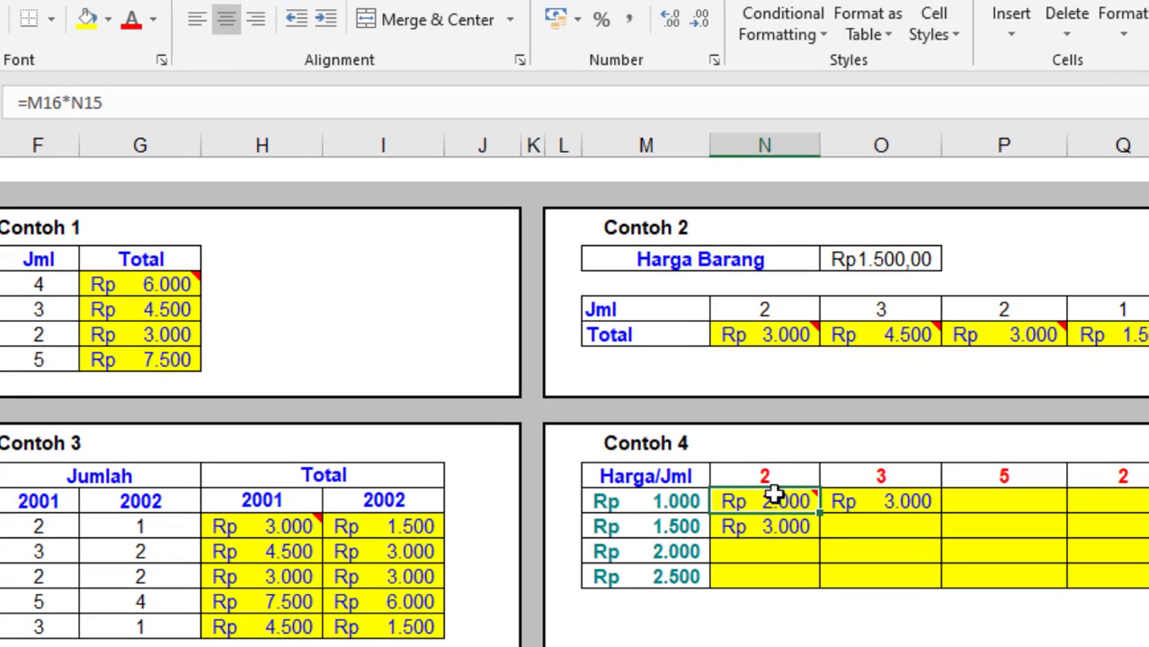
pyautogui.moveTo(775, 499)
pyautogui.click(774, 532)
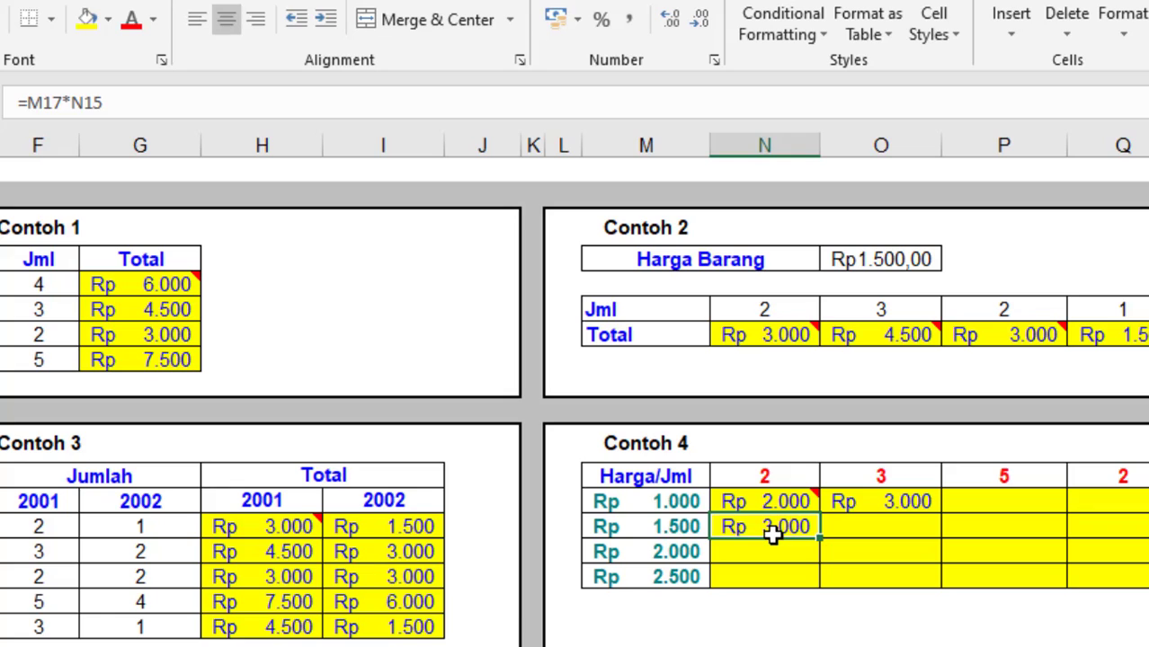
pyautogui.click(870, 506)
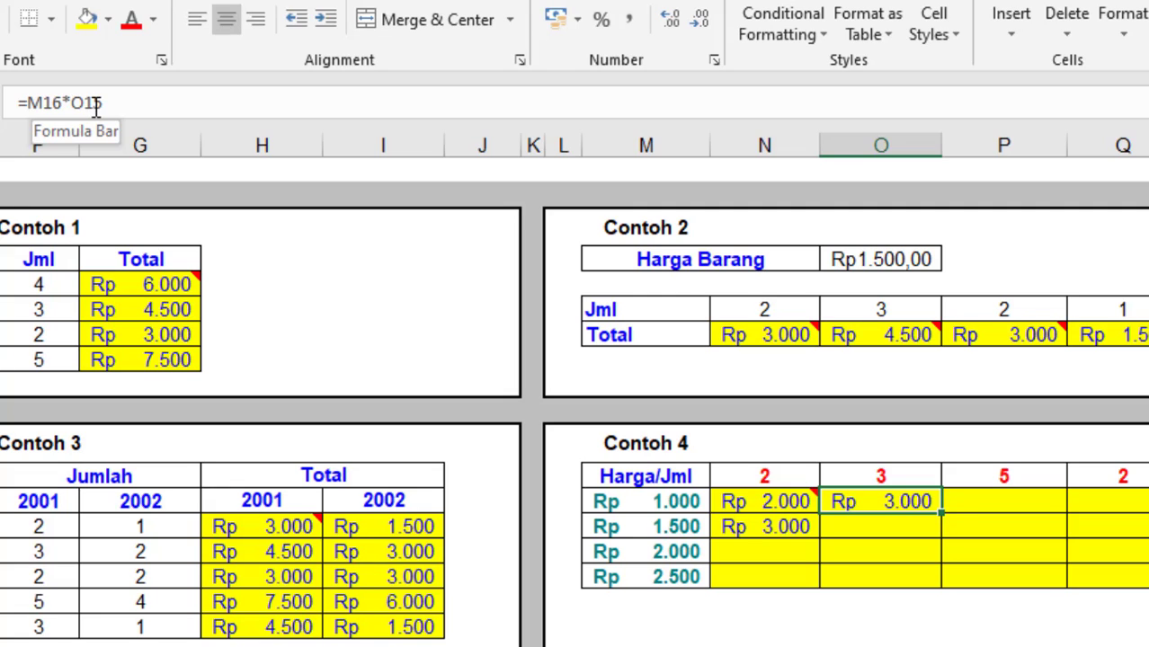
pyautogui.click(768, 502)
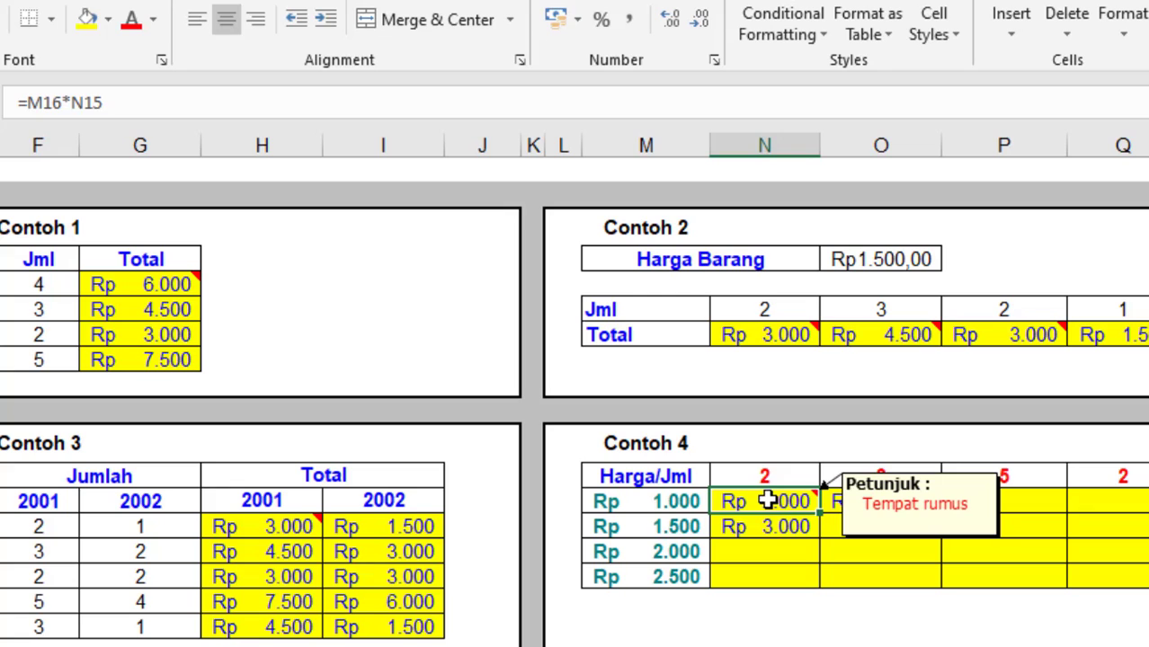
pyautogui.click(762, 526)
pyautogui.click(737, 502)
pyautogui.click(754, 526)
pyautogui.click(761, 501)
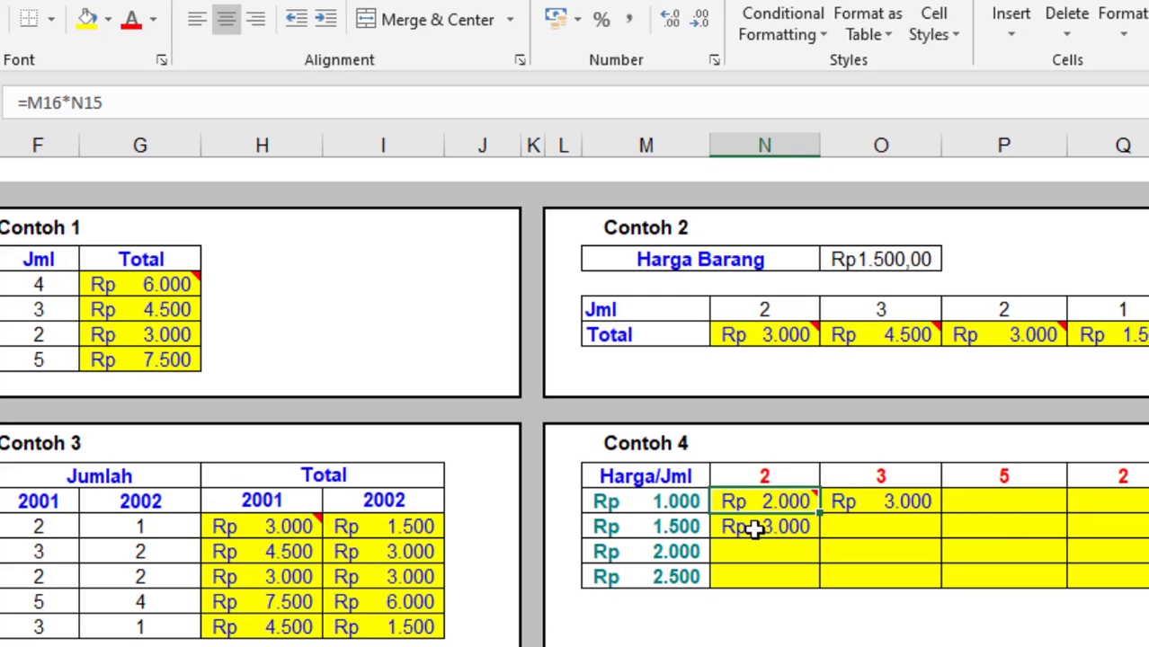
pyautogui.click(754, 521)
pyautogui.click(761, 497)
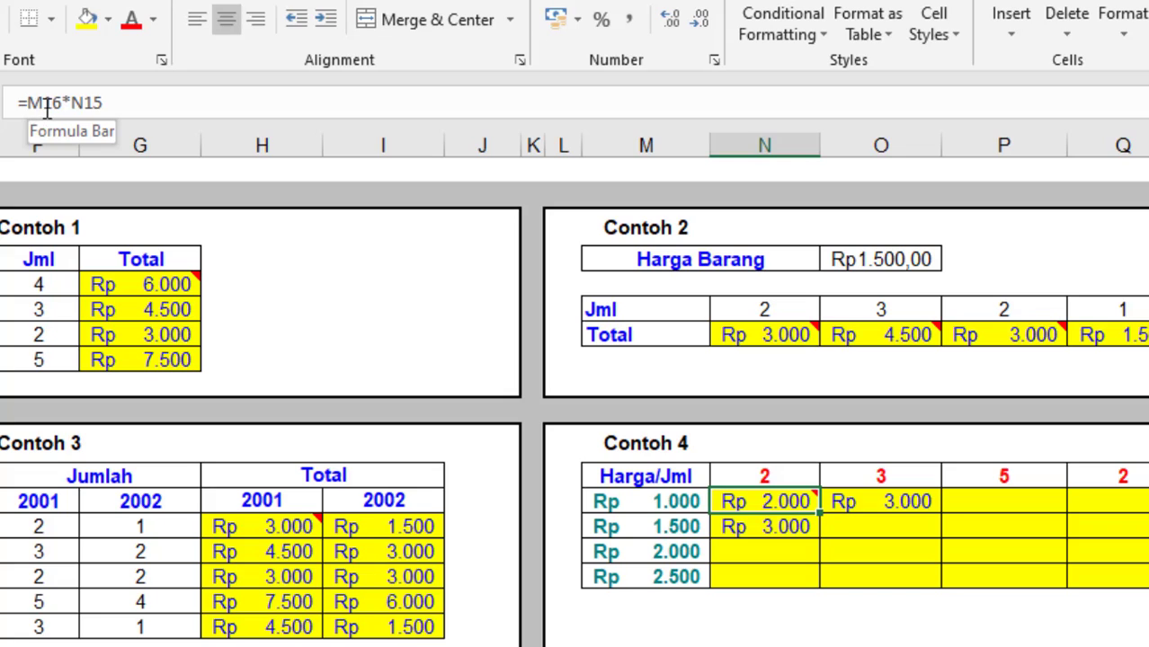
# Lock only the column of the price reference in N16 so the formula reads =$M16*N15.
pyautogui.moveTo(789, 502)
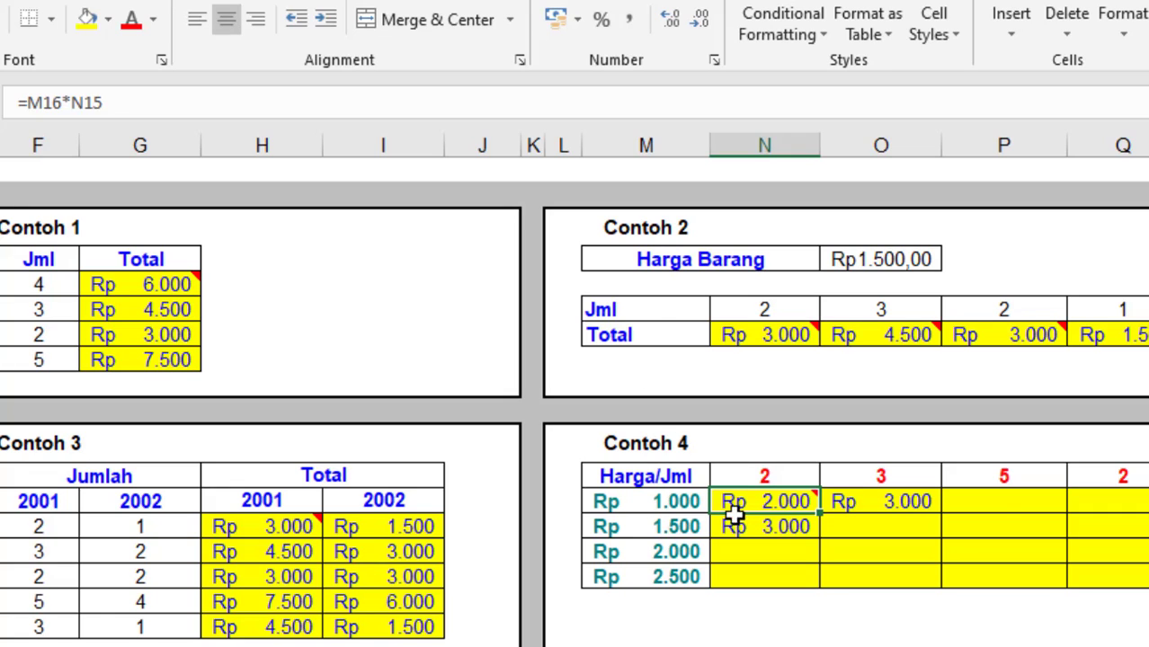
pyautogui.doubleClick(782, 502)
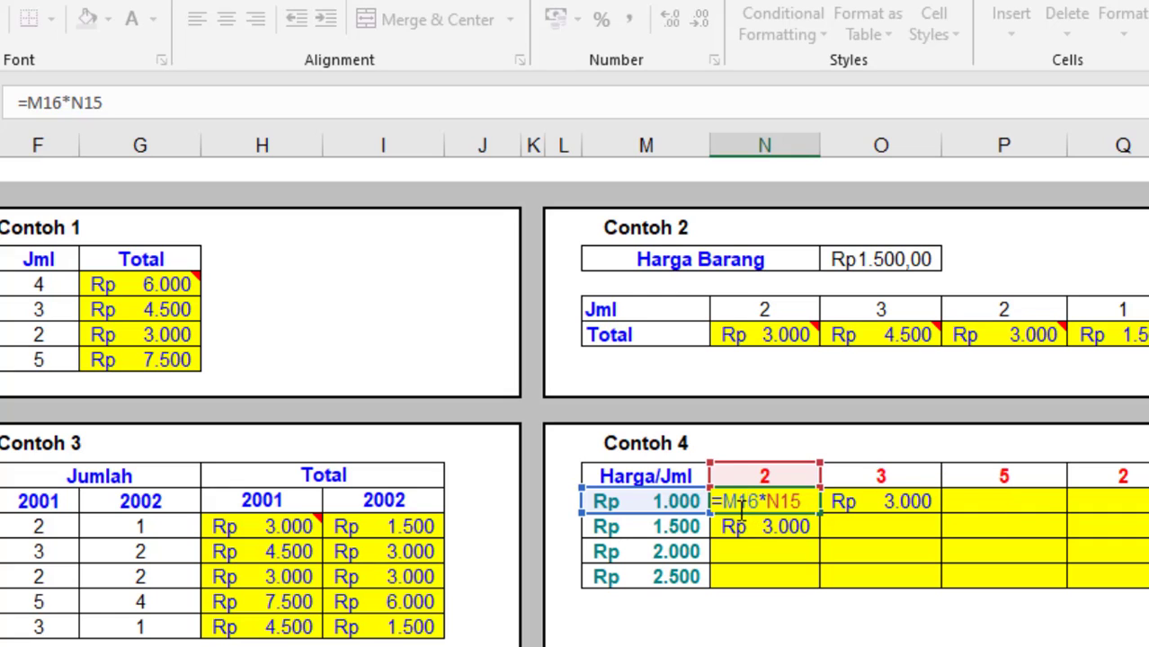
pyautogui.press('F4')
pyautogui.press('F4')
pyautogui.press('F4')
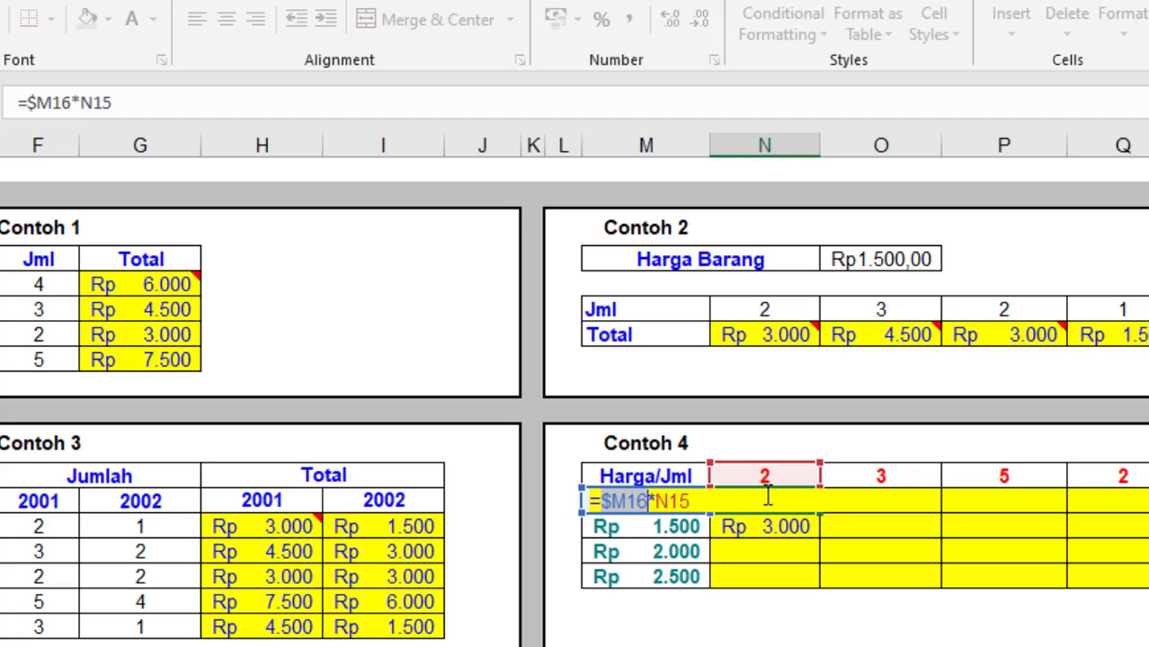
pyautogui.press('Return')
# Compare the column-locked formula in N16 with the relative formula in O16, checking the price and quantity references.
pyautogui.click(770, 501)
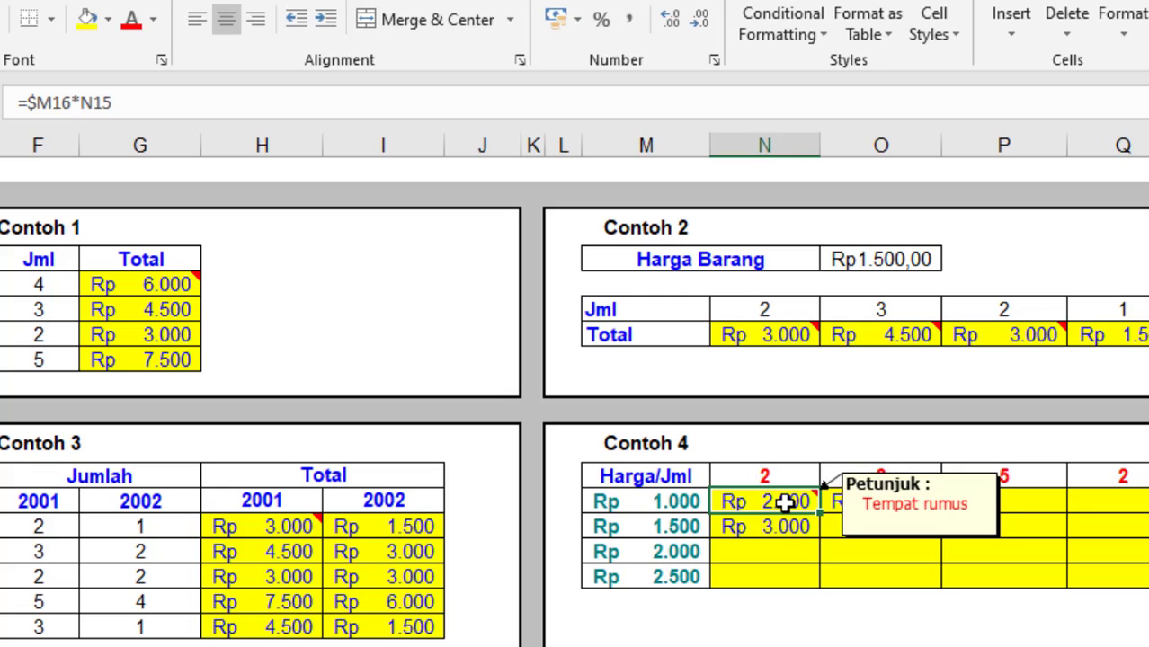
pyautogui.click(859, 502)
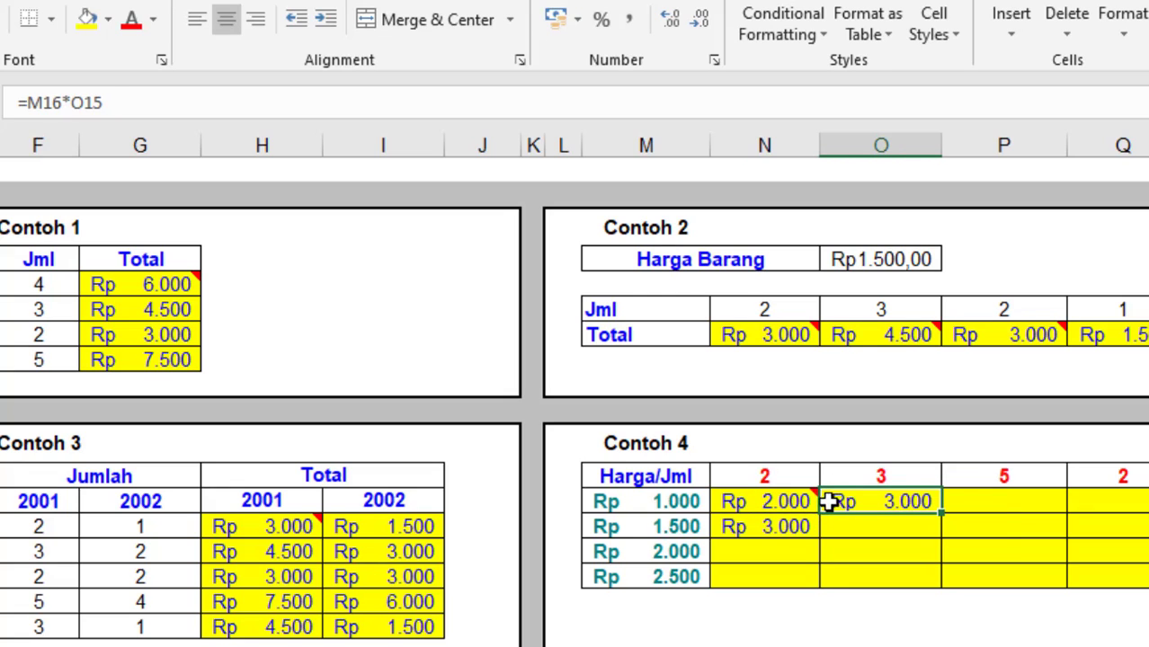
pyautogui.click(777, 502)
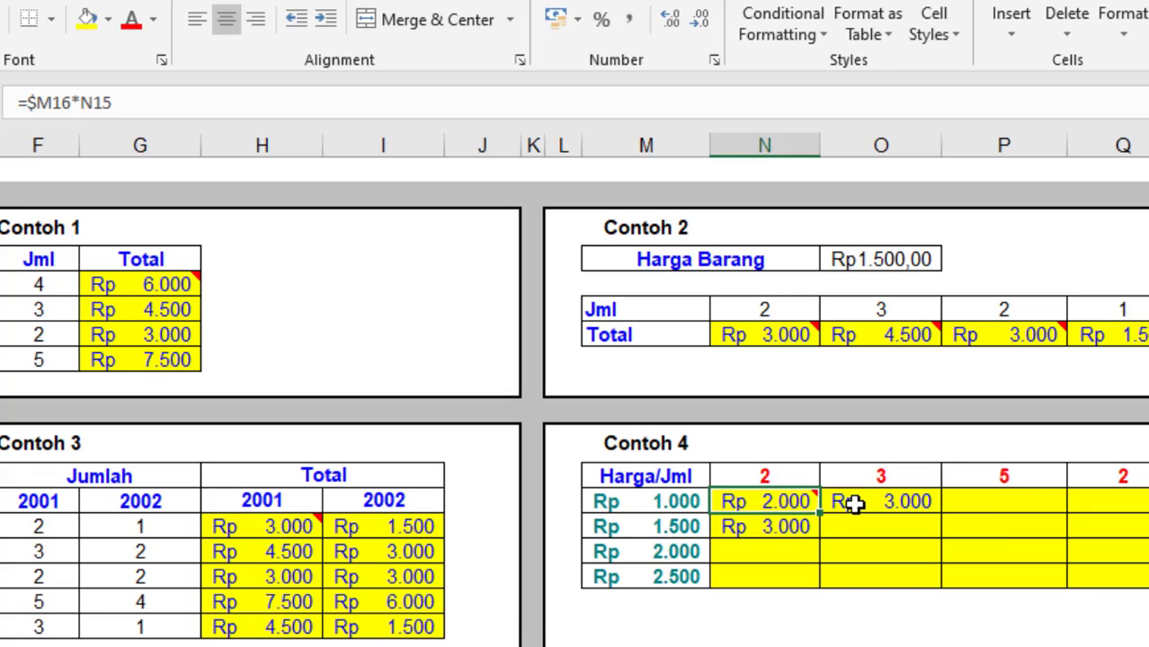
pyautogui.click(861, 503)
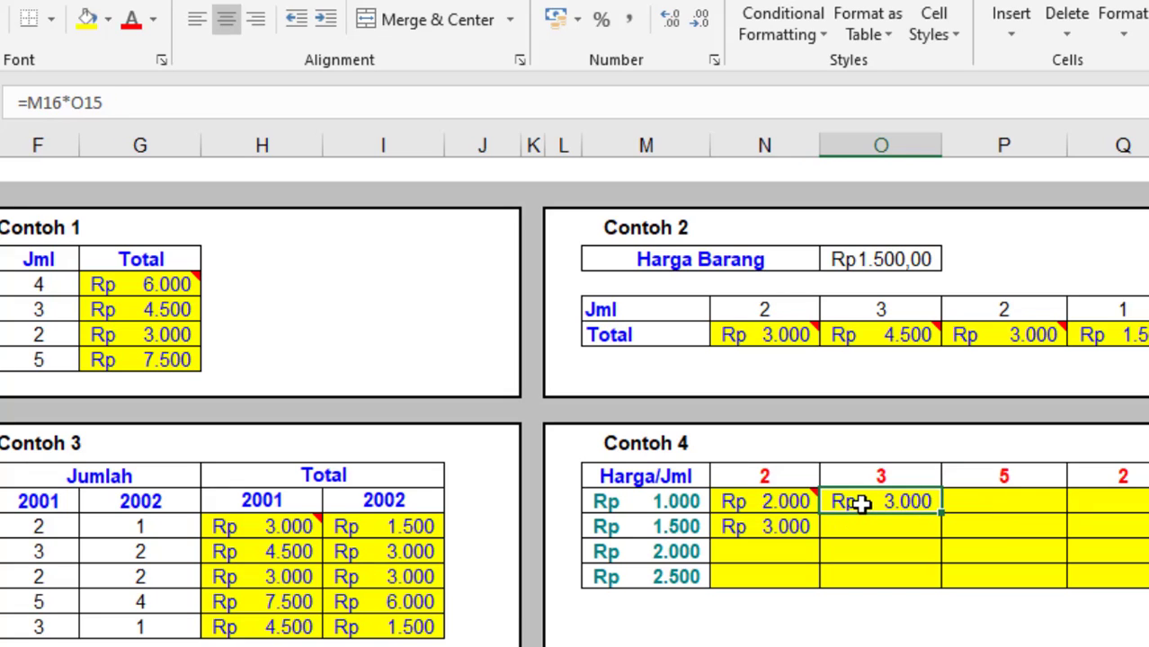
pyautogui.click(779, 502)
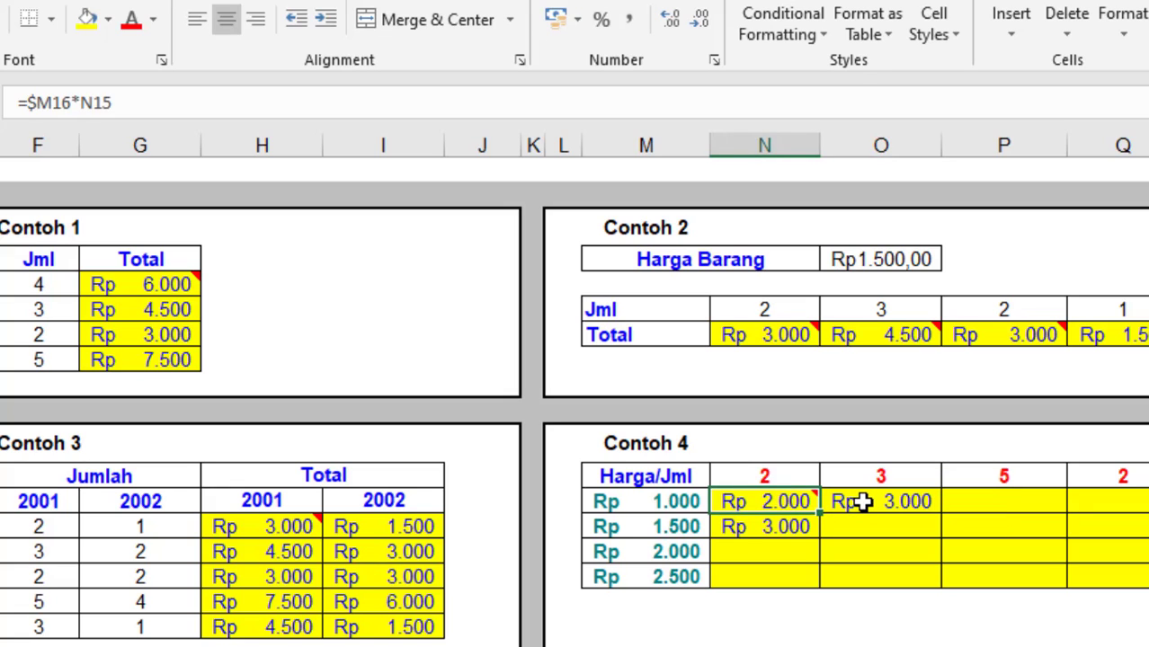
# Examine the formula in O16 against the Contoh 4 quantity row to see which part of the quantity reference must stay fixed.
pyautogui.click(861, 503)
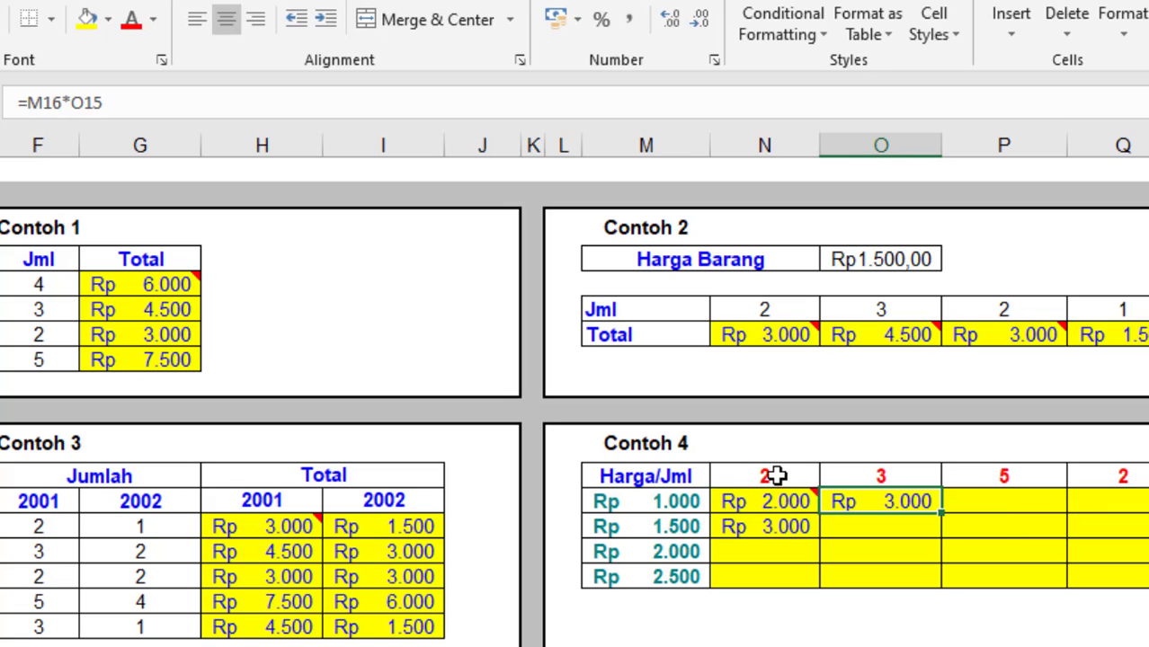
pyautogui.moveTo(764, 476); pyautogui.dragTo(1124, 476)
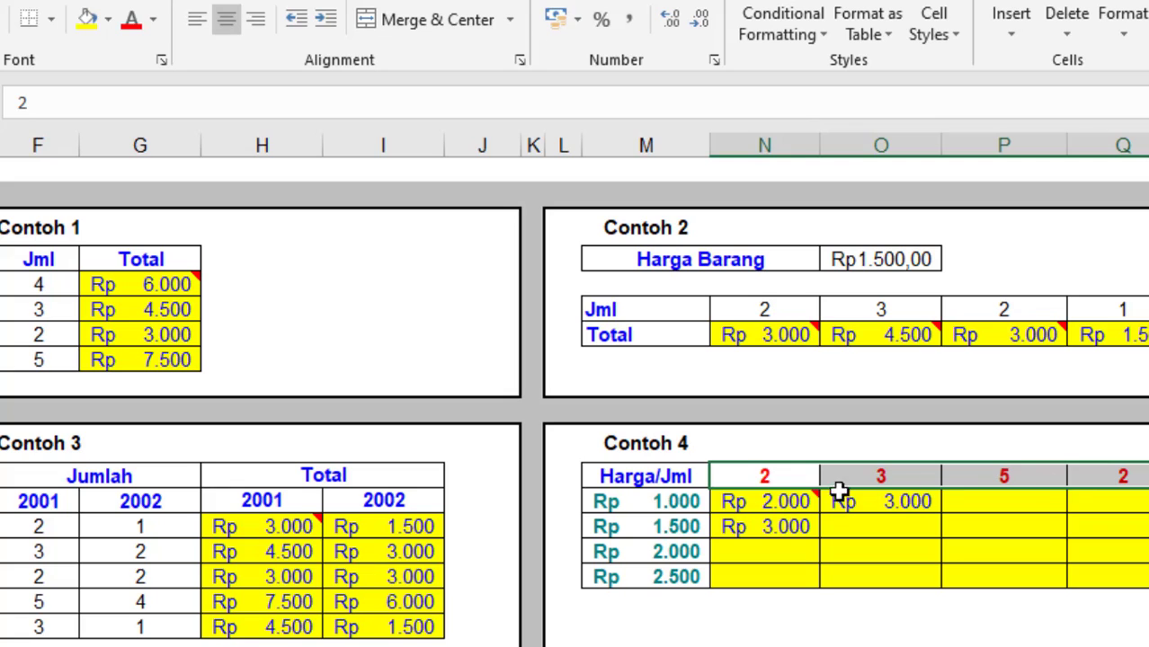
pyautogui.click(751, 477)
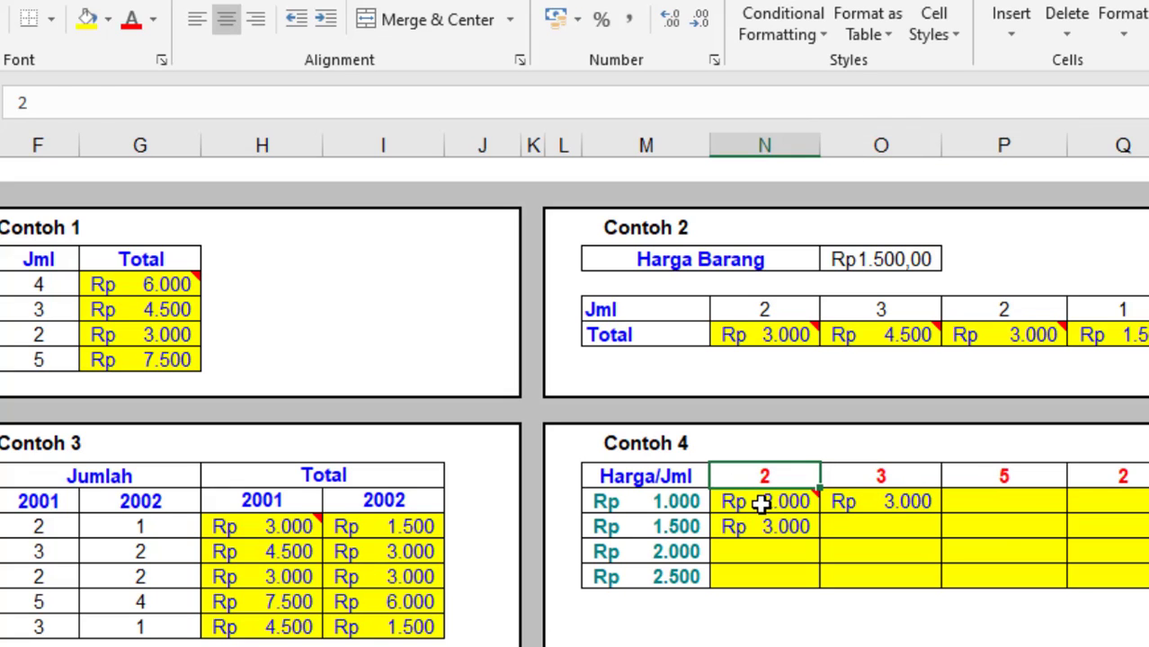
# Lock only the row of the quantity reference in N16 so the formula reads =$M16*N$15.
pyautogui.click(761, 501)
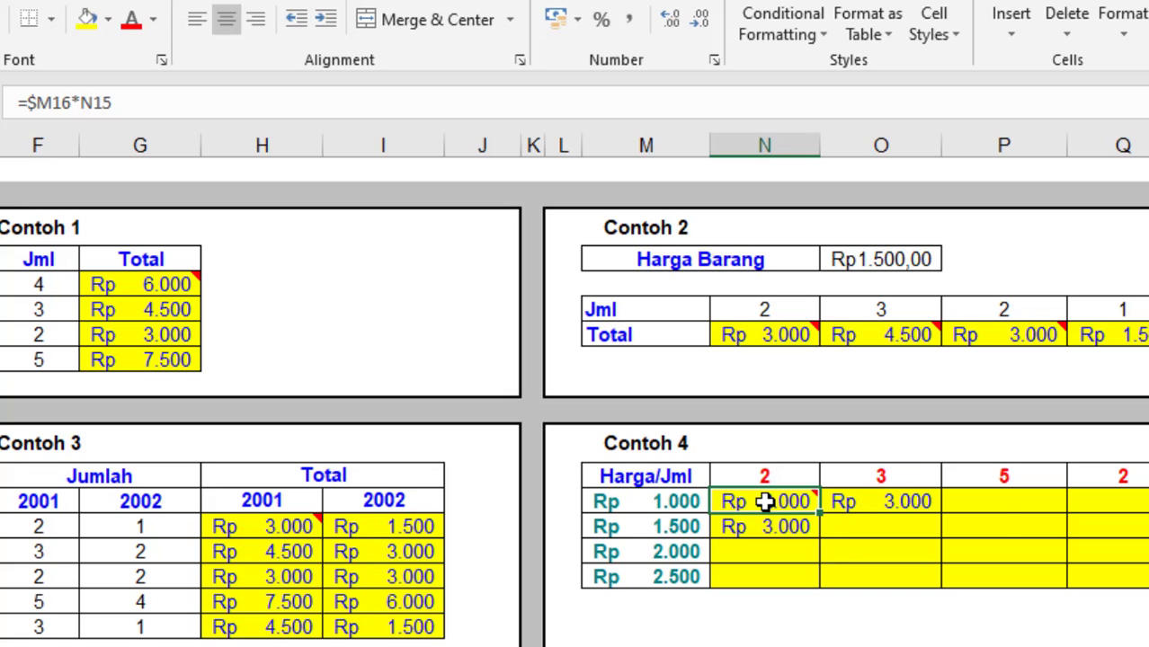
pyautogui.moveTo(763, 502)
pyautogui.click(104, 103)
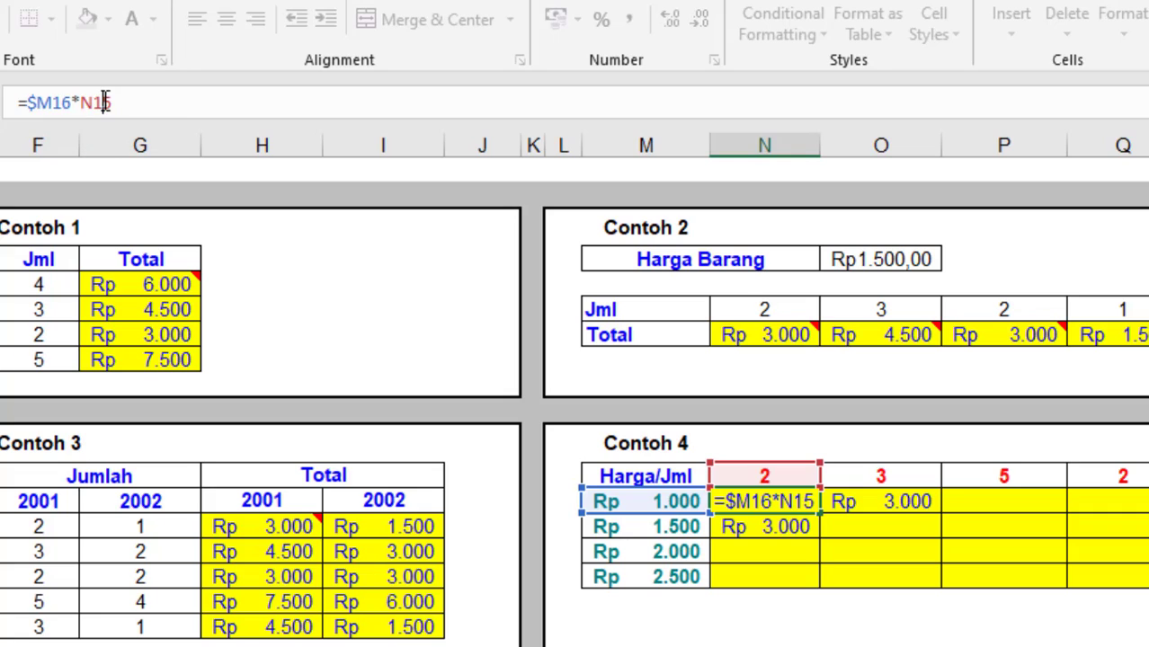
pyautogui.press('F4')
pyautogui.press('F4')
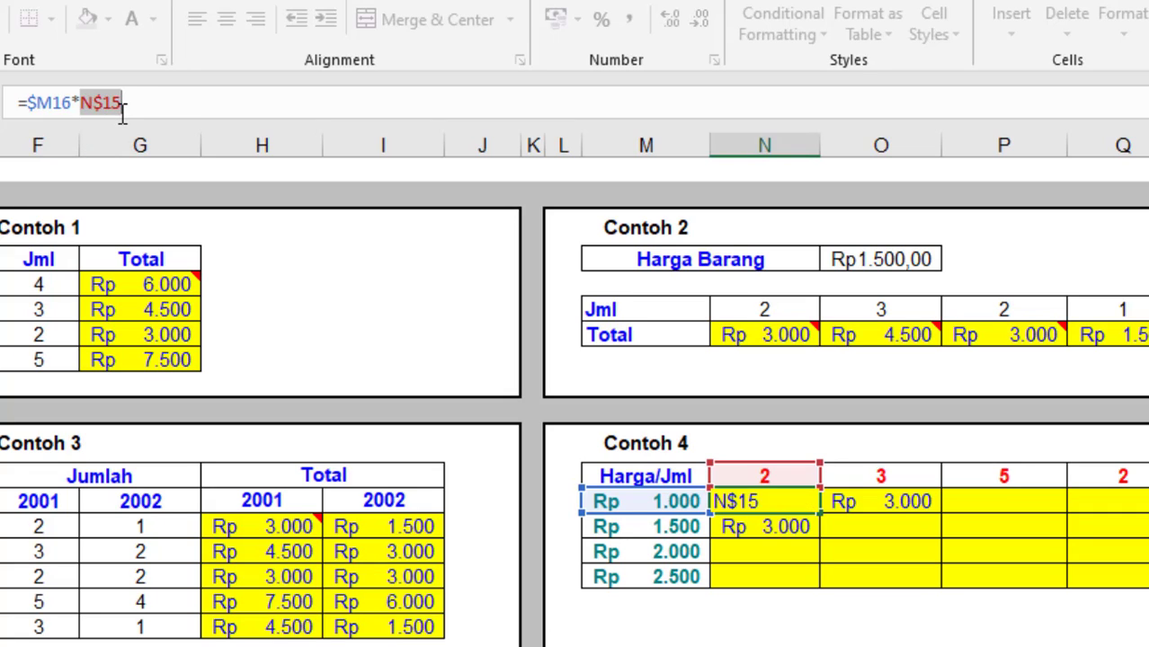
pyautogui.press('Return')
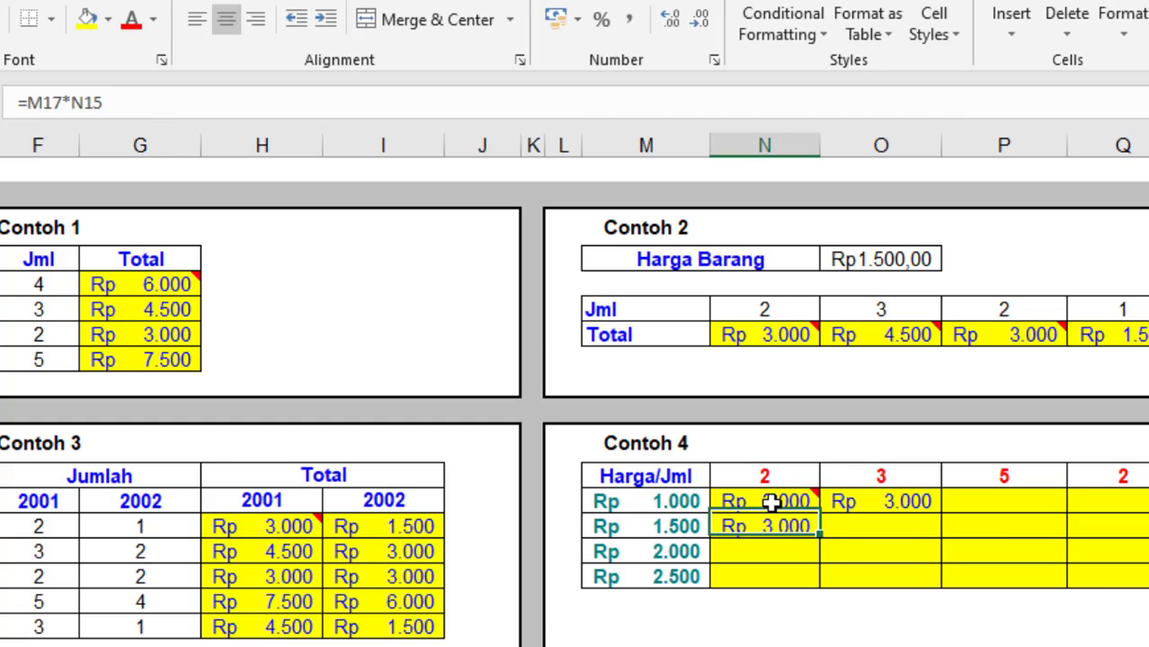
# Fill the mixed-reference formula from N16 down to the last price row and across to the last quantity column, covering N16:R19.
pyautogui.click(732, 503)
pyautogui.moveTo(819, 514); pyautogui.dragTo(821, 589)
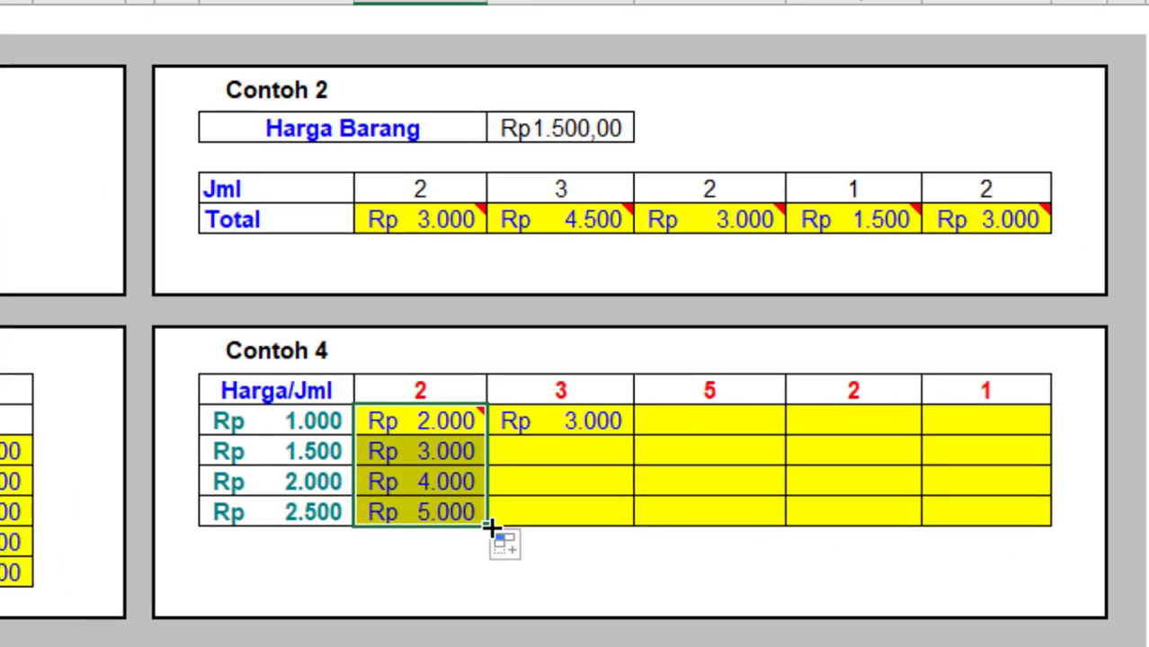
pyautogui.moveTo(729, 573); pyautogui.dragTo(1007, 517)
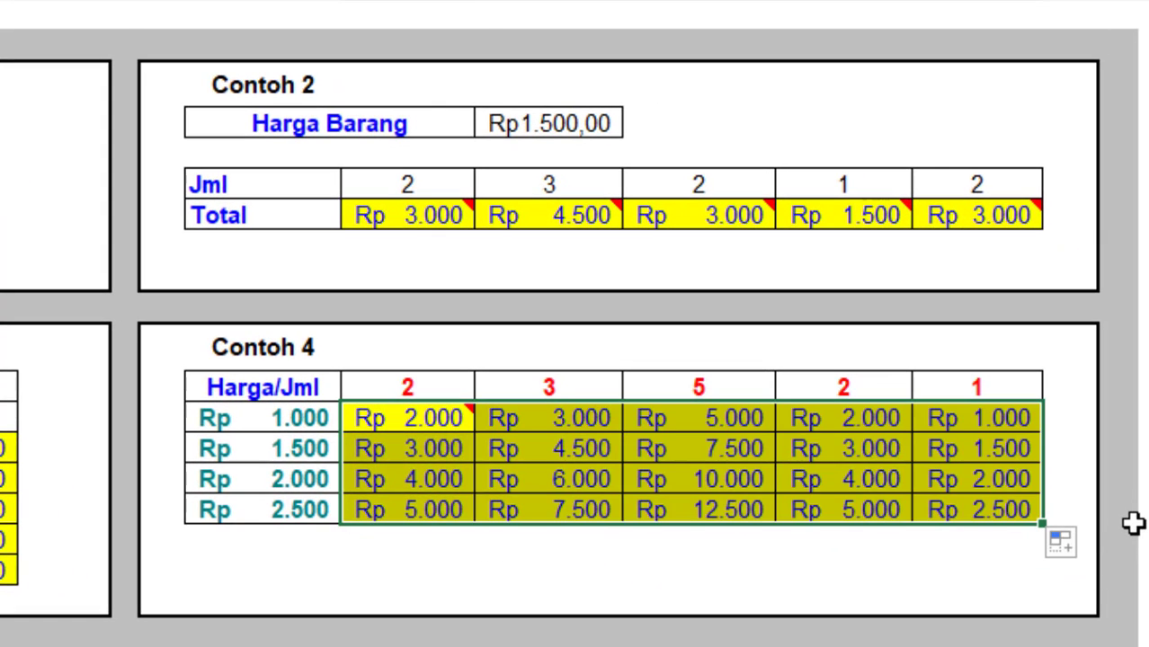
# Review the Contoh 4 formulas against the price column and the quantity row, ending on the mixed references in N16.
pyautogui.click(397, 422)
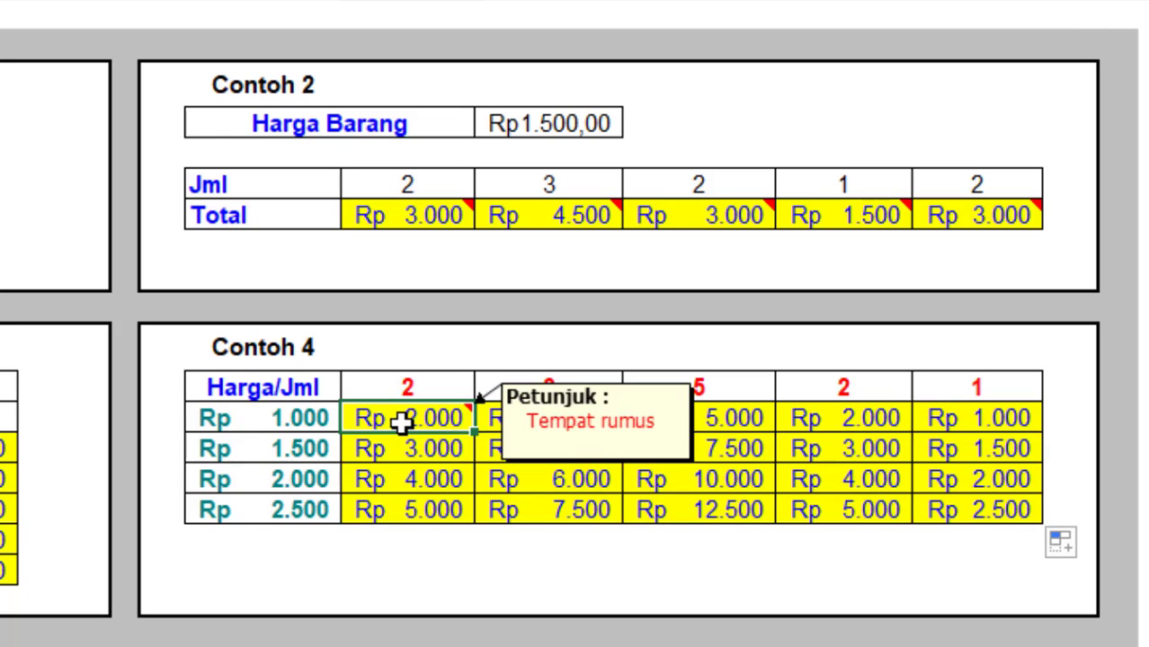
pyautogui.click(401, 458)
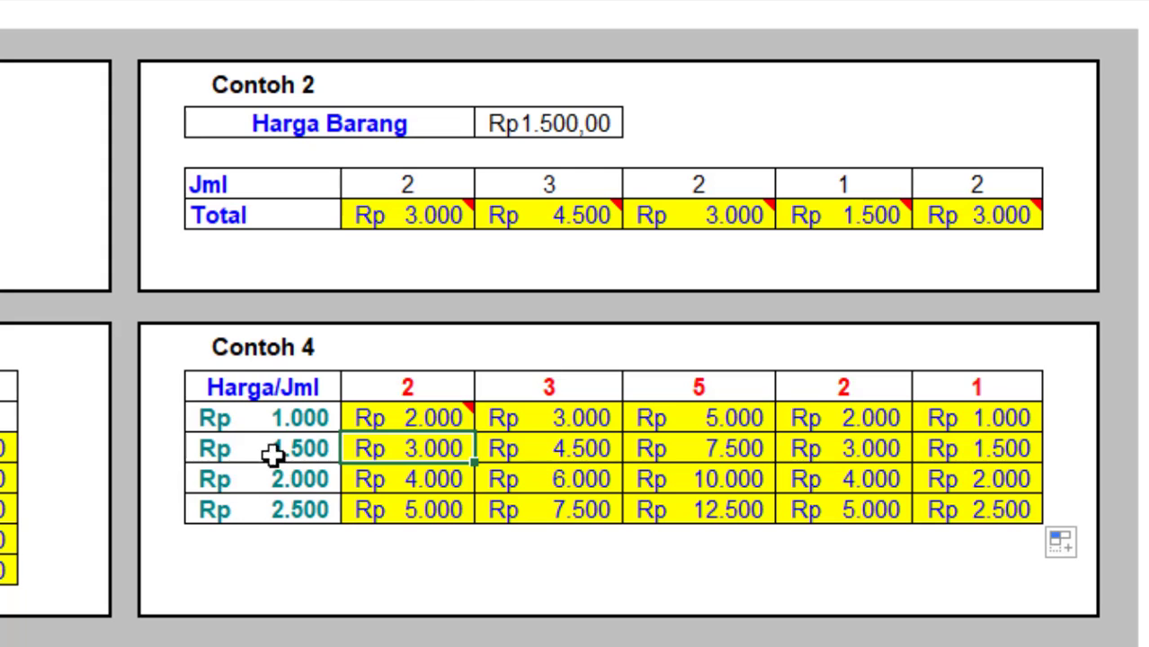
pyautogui.moveTo(277, 421); pyautogui.dragTo(274, 506)
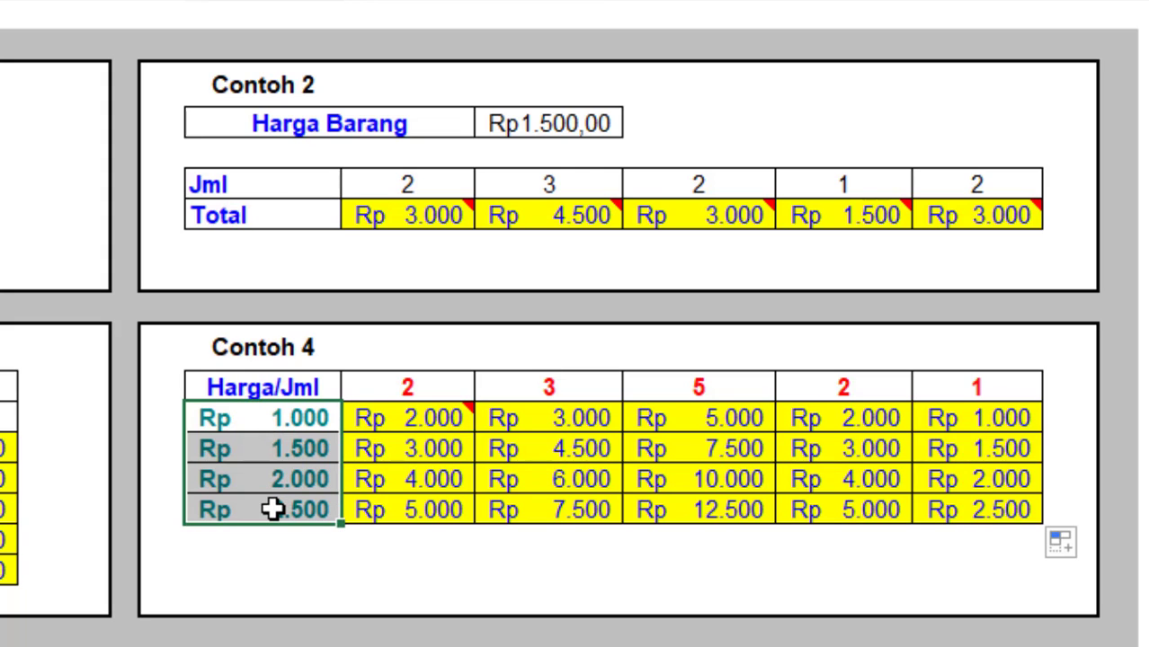
pyautogui.moveTo(401, 385); pyautogui.dragTo(987, 383)
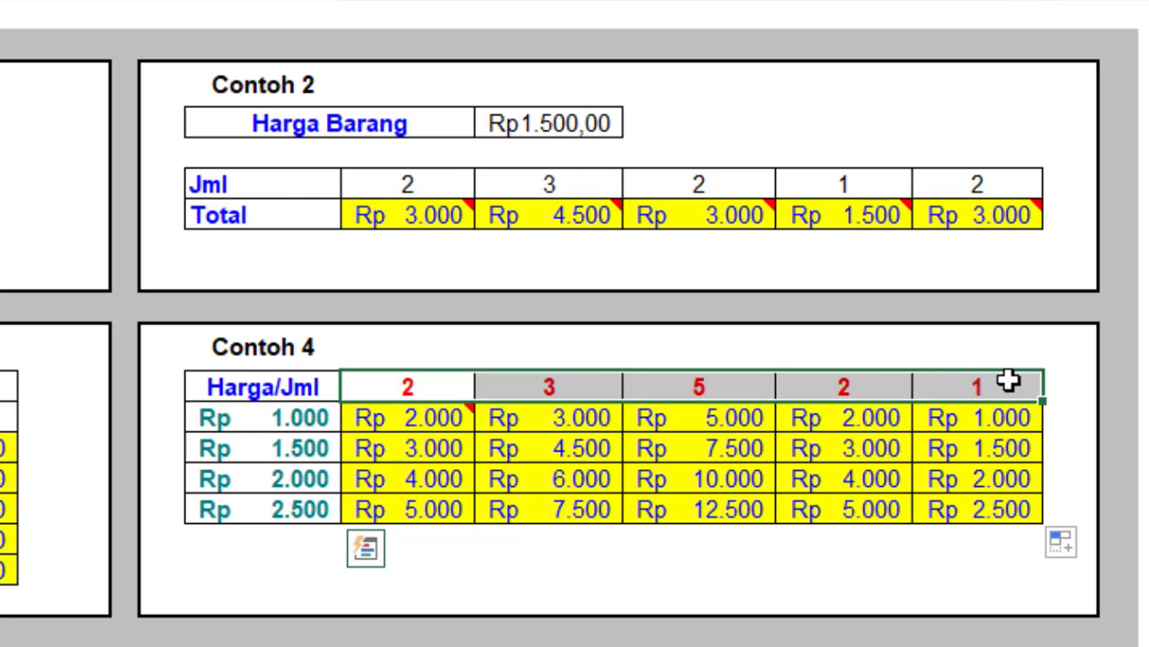
pyautogui.click(419, 419)
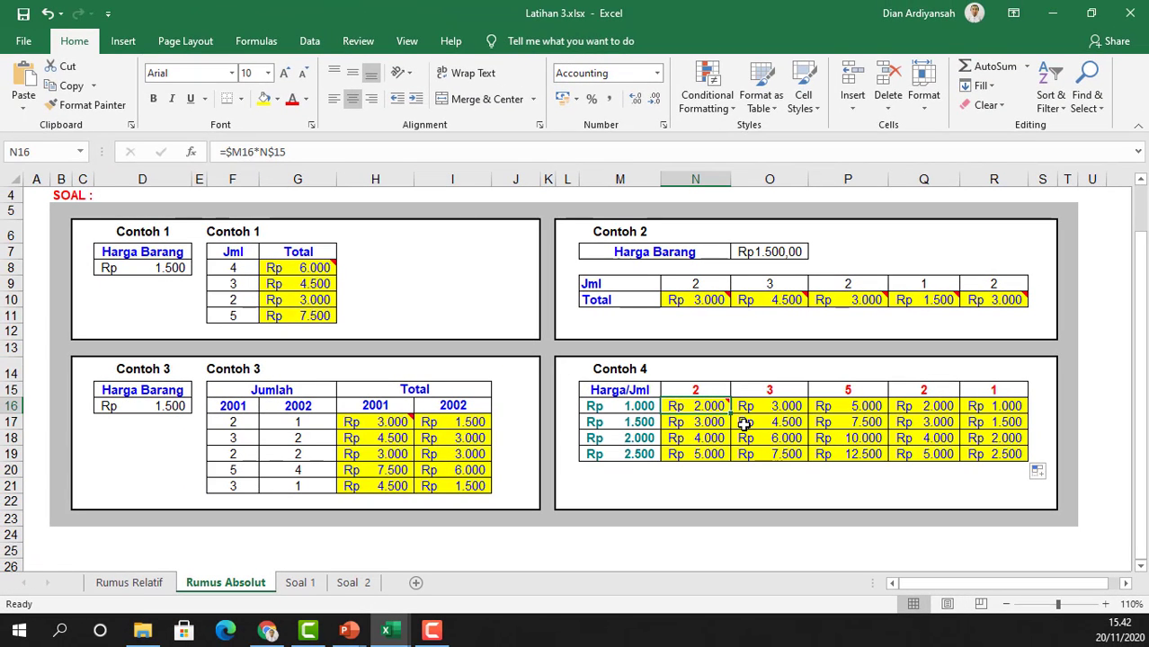
# Look through the Soal 1 and Soal 2 exercise sheets and return to the Rumus Absolut sheet.
pyautogui.click(302, 584)
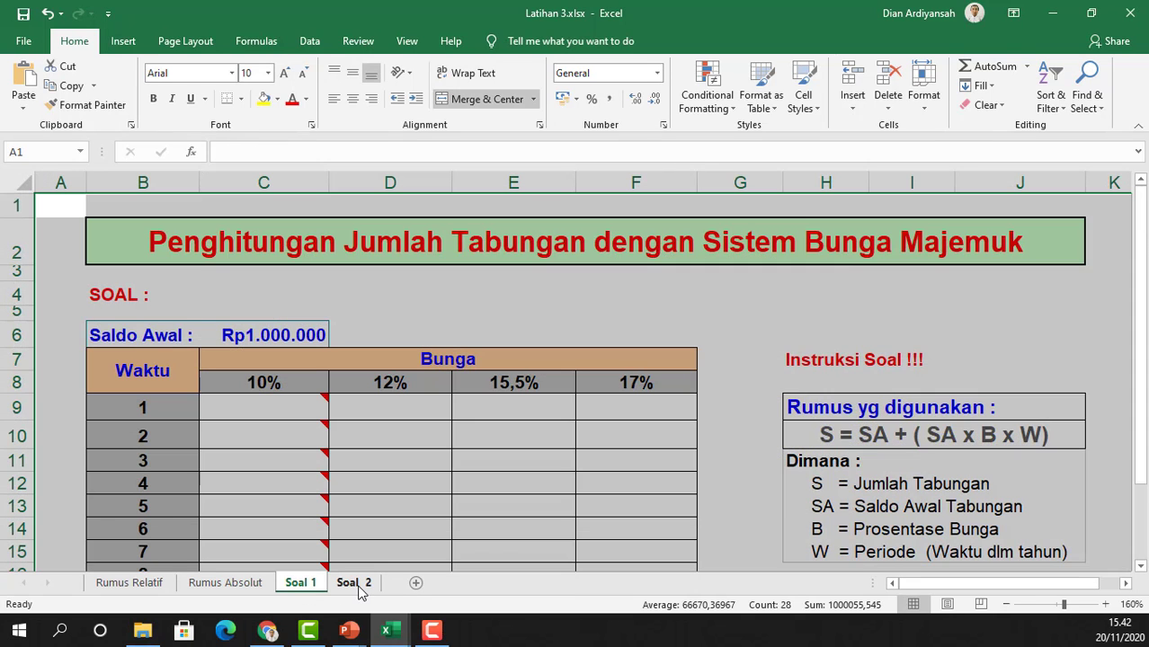
pyautogui.click(356, 585)
pyautogui.click(301, 584)
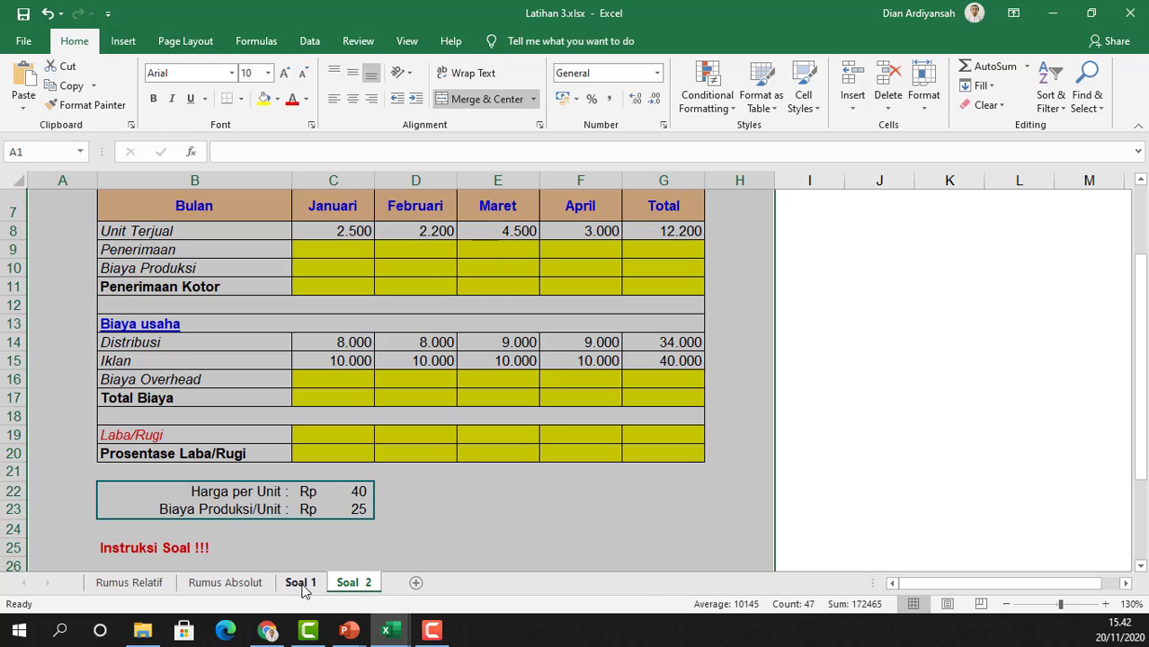
pyautogui.click(243, 584)
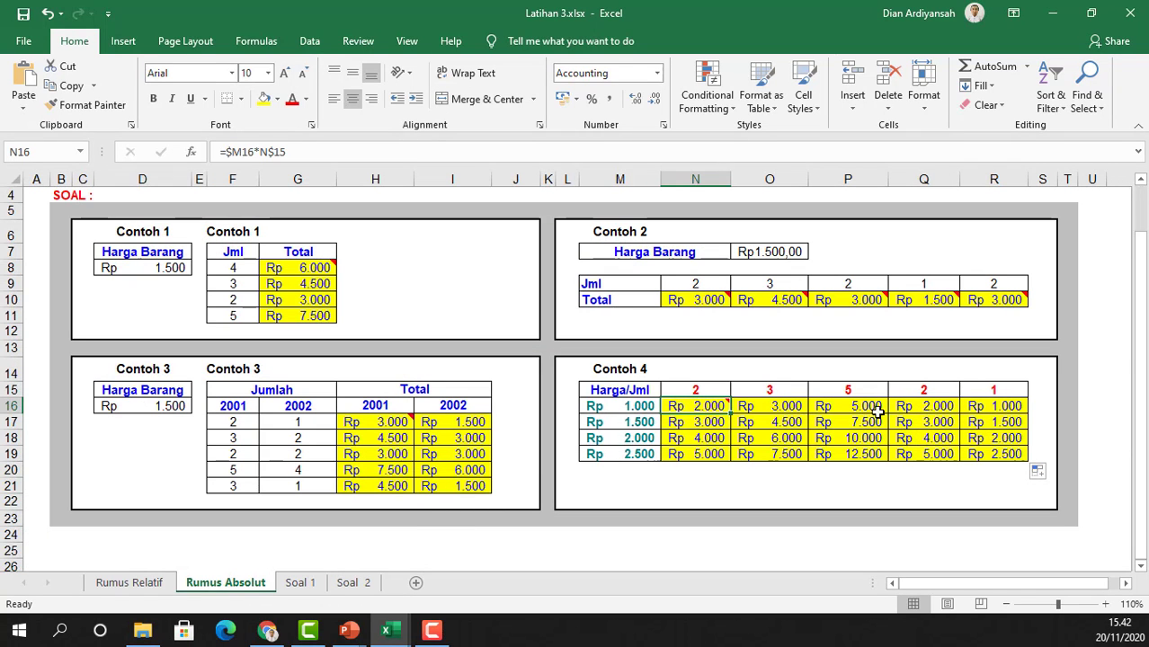